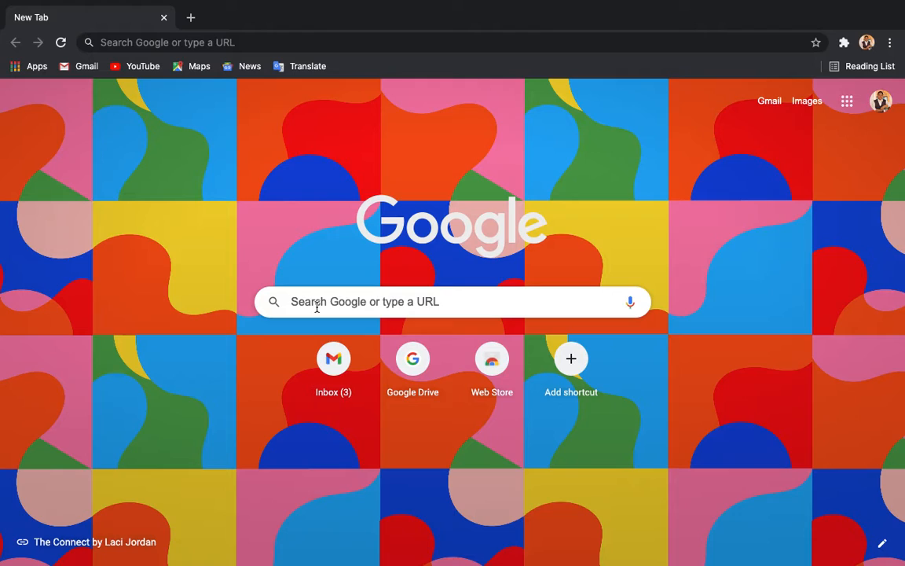
pyautogui.click(316, 307)
pyautogui.write('google sheets')
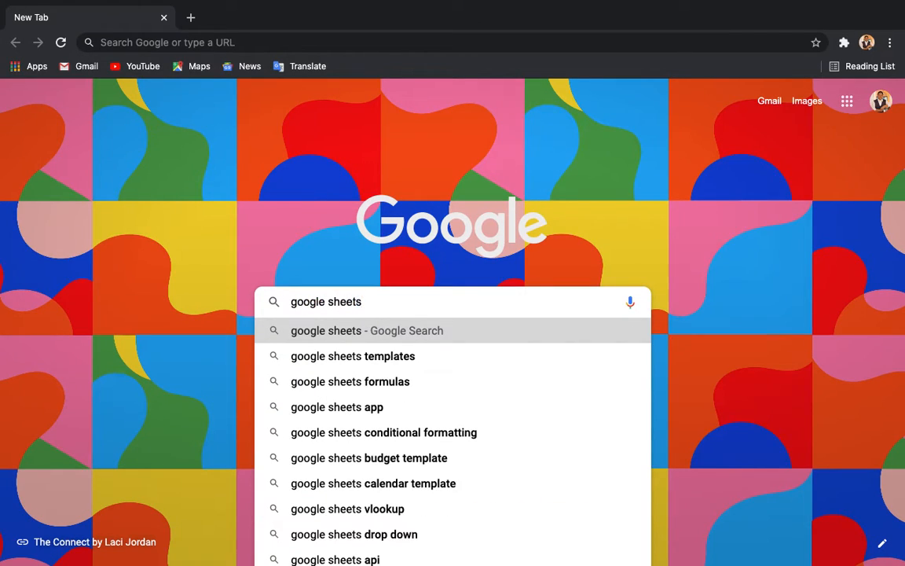
pyautogui.press('BackSpace')
pyautogui.press('BackSpace')
pyautogui.press('BackSpace')
pyautogui.press('BackSpace')
pyautogui.press('BackSpace')
pyautogui.press('BackSpace')
pyautogui.press('BackSpace')
pyautogui.press('BackSpace')
pyautogui.press('BackSpace')
pyautogui.press('BackSpace')
pyautogui.press('BackSpace')
pyautogui.press('BackSpace')
pyautogui.press('BackSpace')
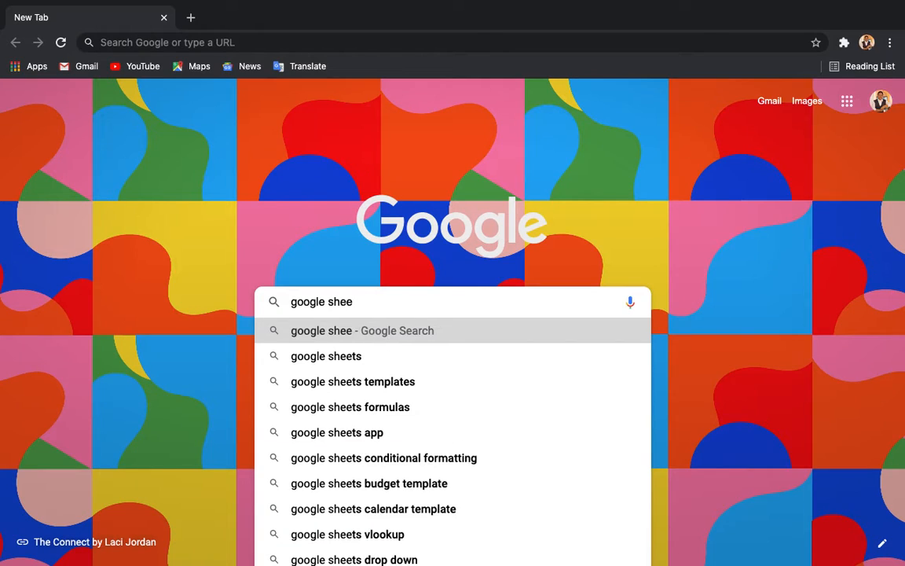
pyautogui.write('s')
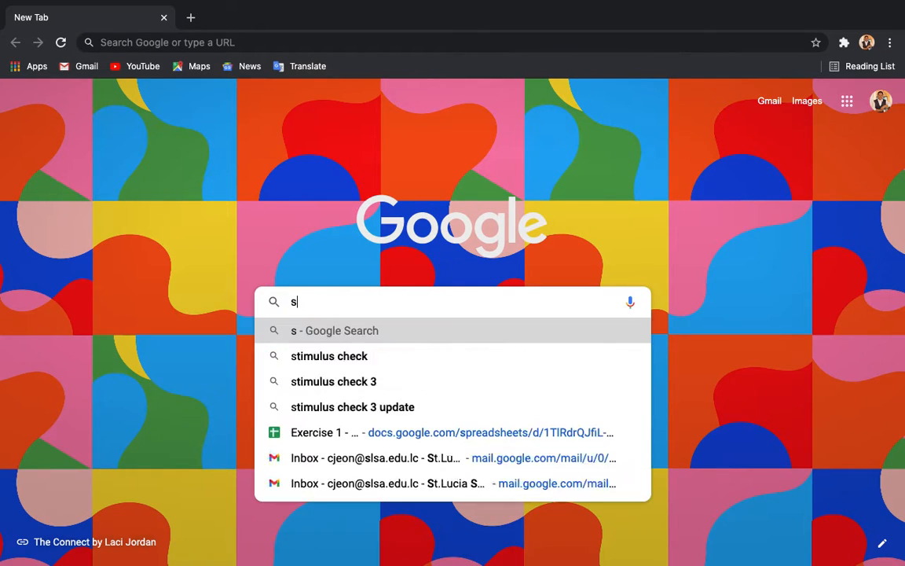
pyautogui.write('heets.google.com')
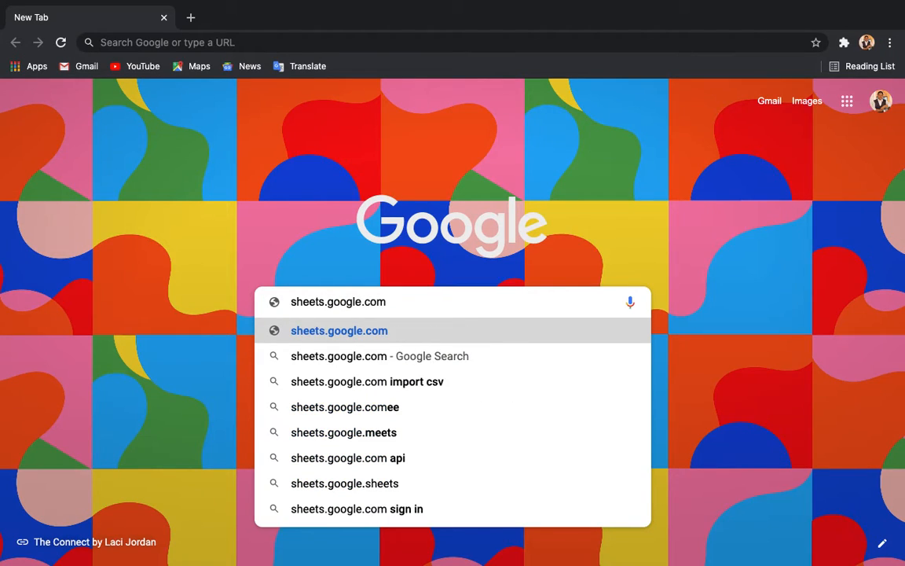
pyautogui.click(605, 202)
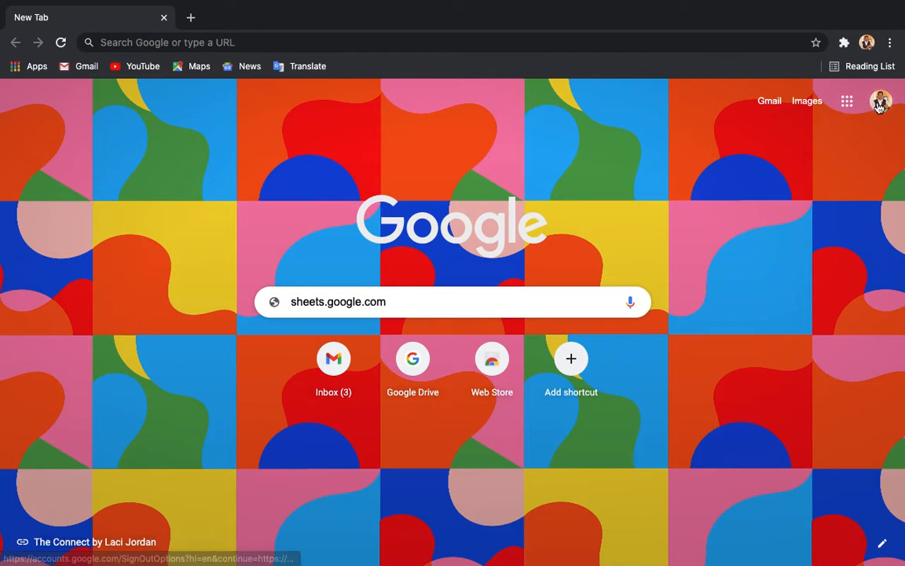
# - Open the Google Sheets home page through the Google apps launcher
pyautogui.click(850, 103)
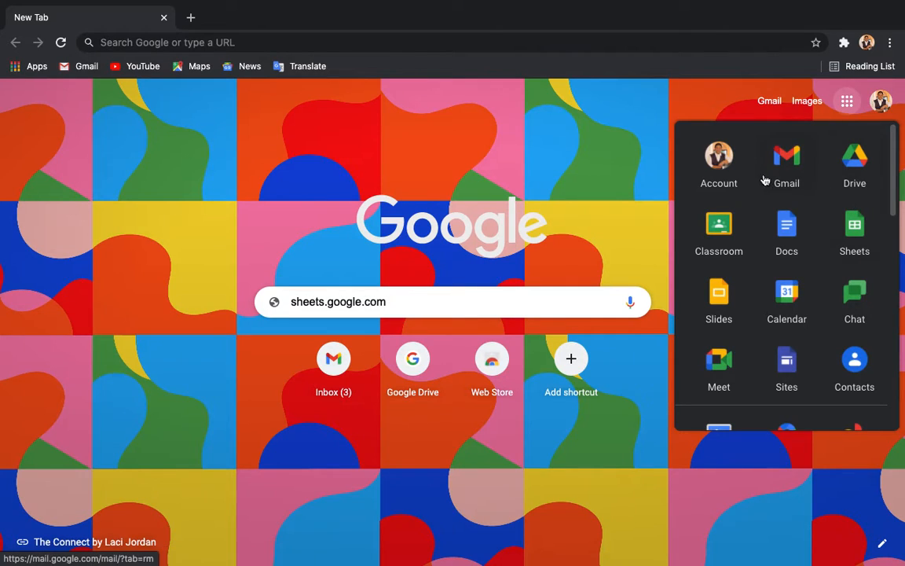
pyautogui.click(859, 233)
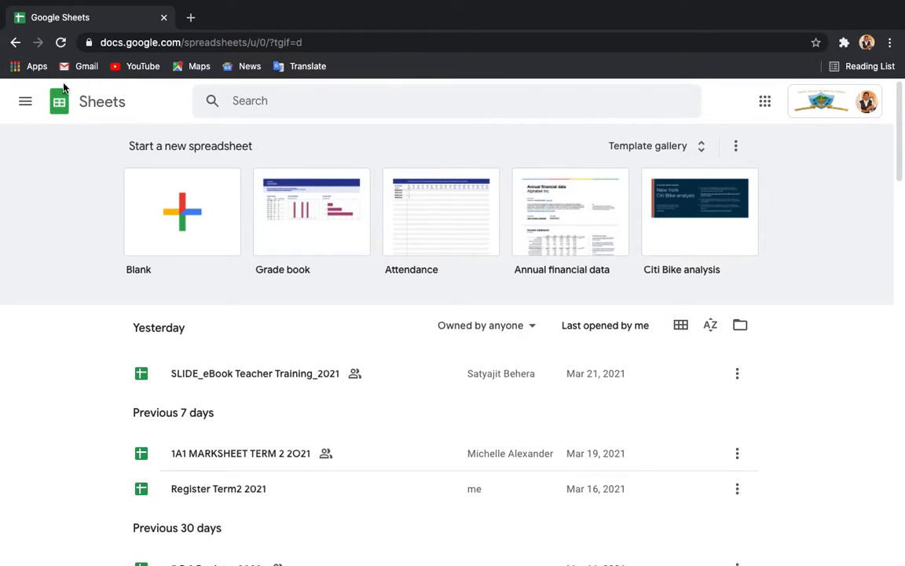
pyautogui.click(26, 103)
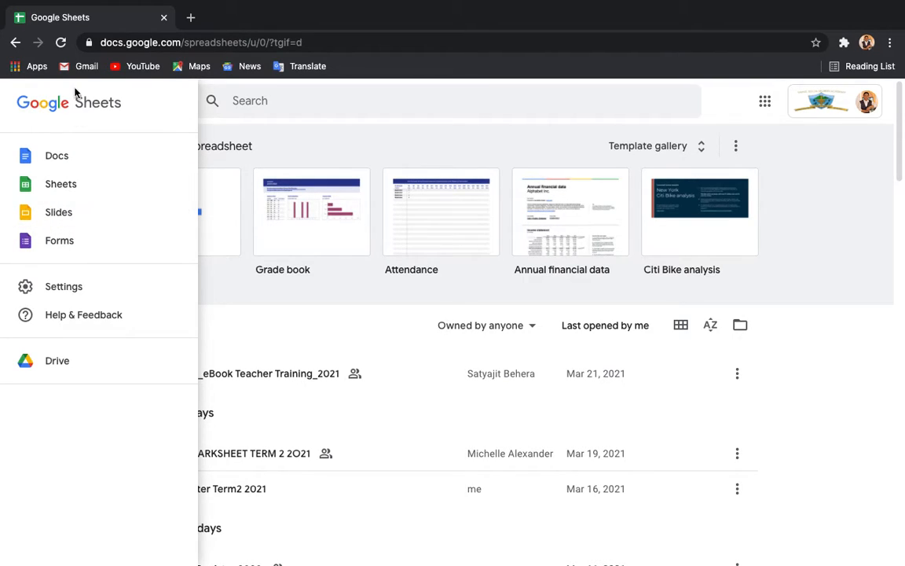
pyautogui.click(61, 184)
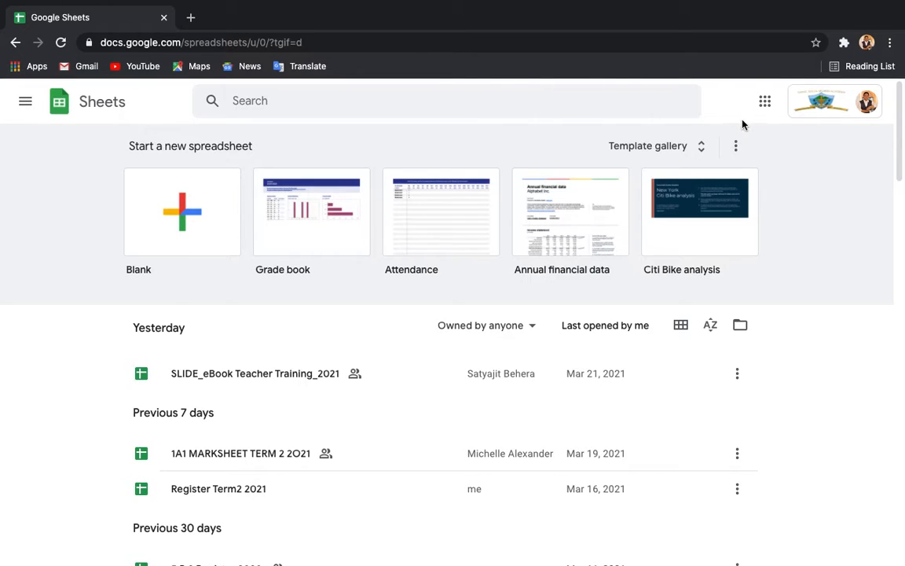
pyautogui.click(766, 105)
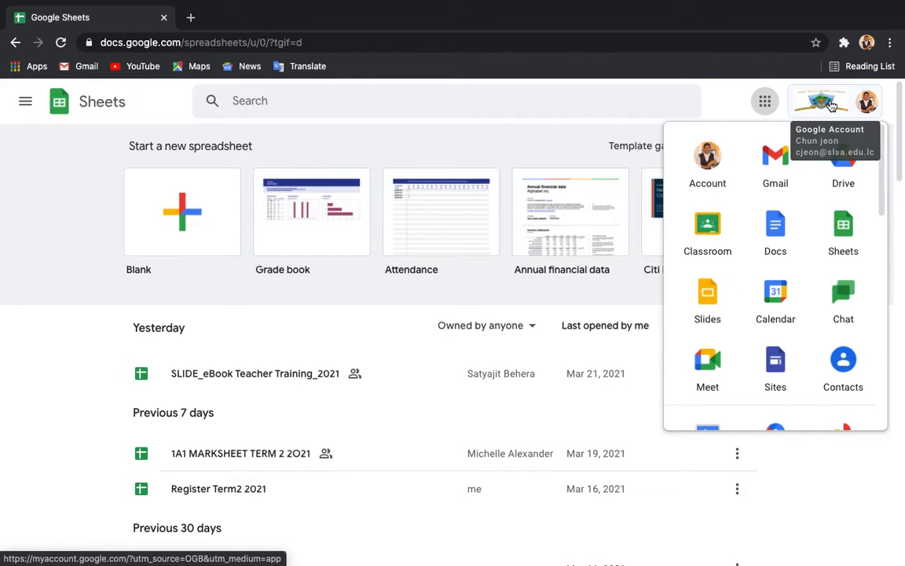
pyautogui.click(751, 95)
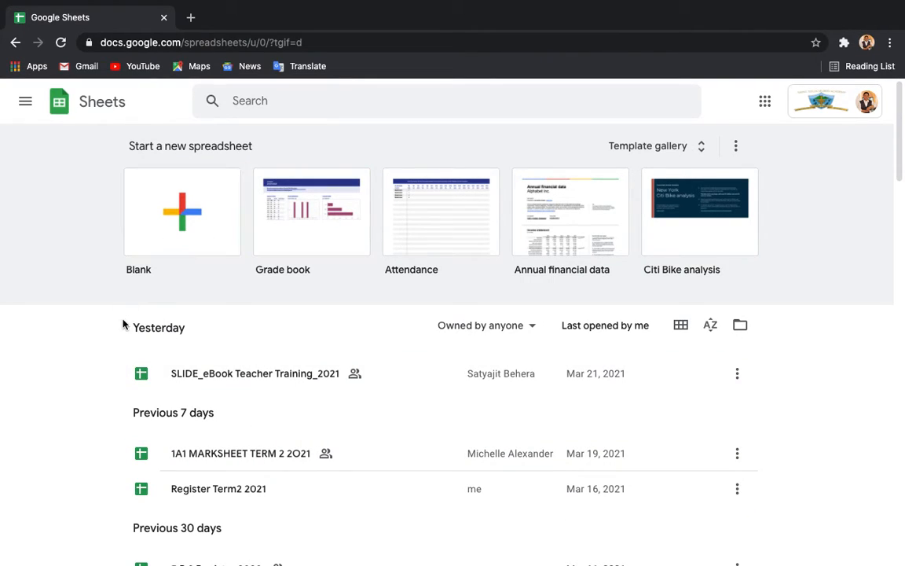
# - Create a blank spreadsheet and name it "Exercise 1"
pyautogui.click(179, 229)
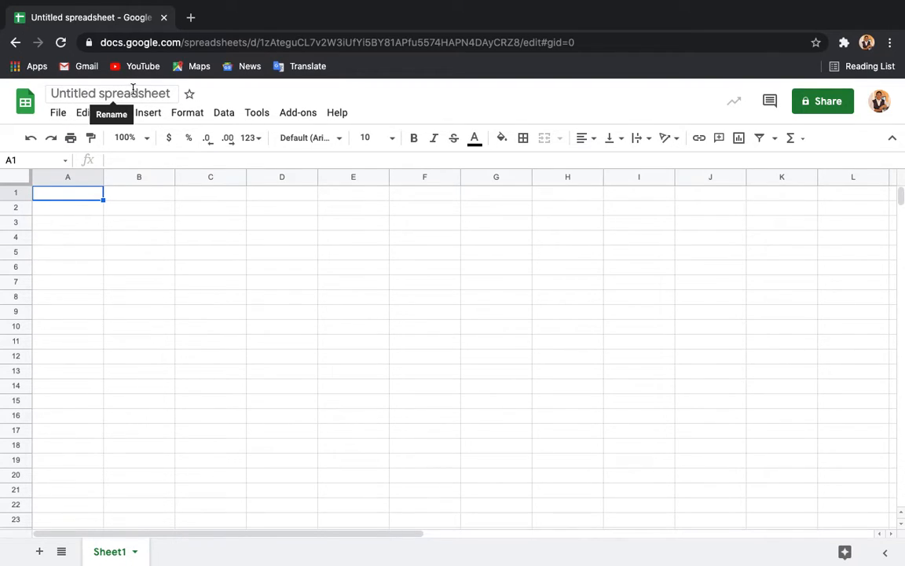
pyautogui.click(92, 95)
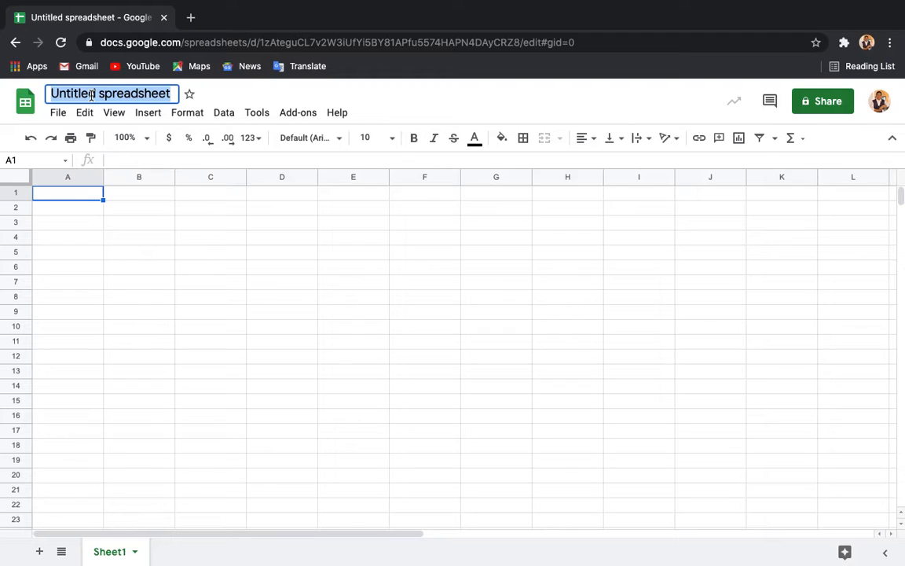
pyautogui.write('Exeris')
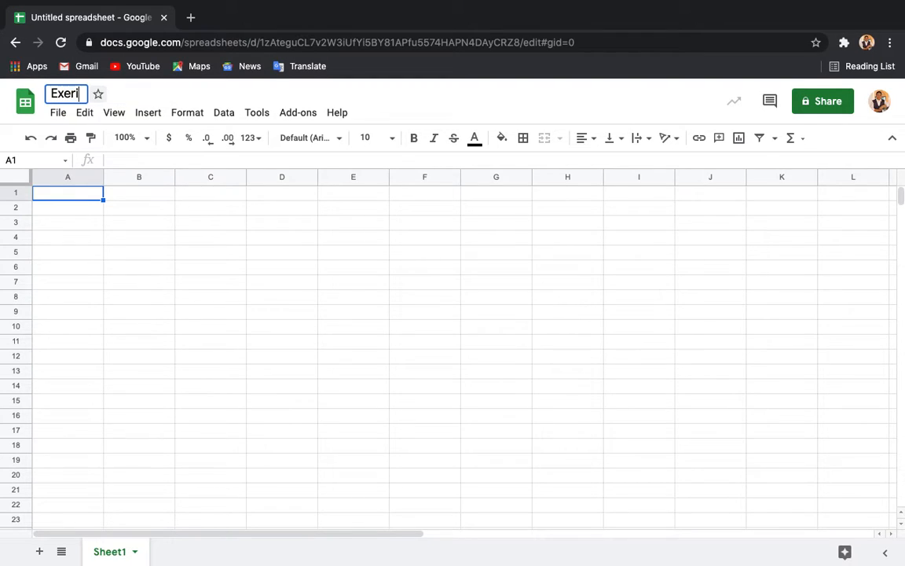
pyautogui.press('BackSpace')
pyautogui.write('c')
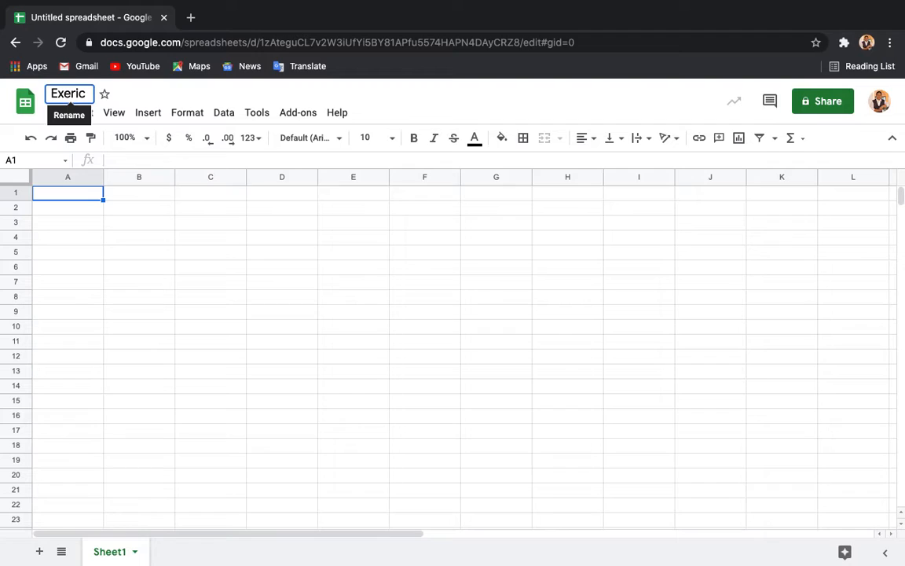
pyautogui.press('BackSpace')
pyautogui.press('BackSpace')
pyautogui.write('cise 1')
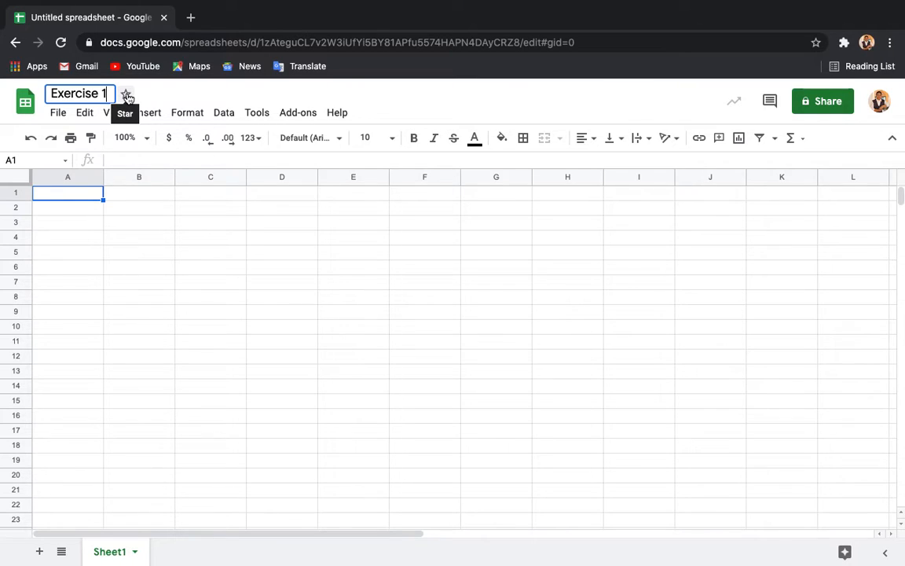
pyautogui.click(141, 224)
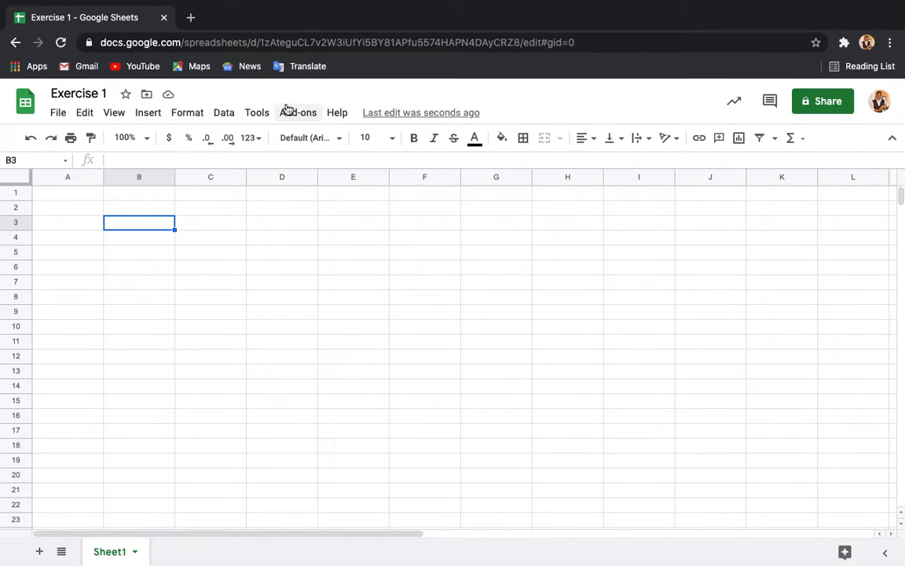
pyautogui.click(61, 115)
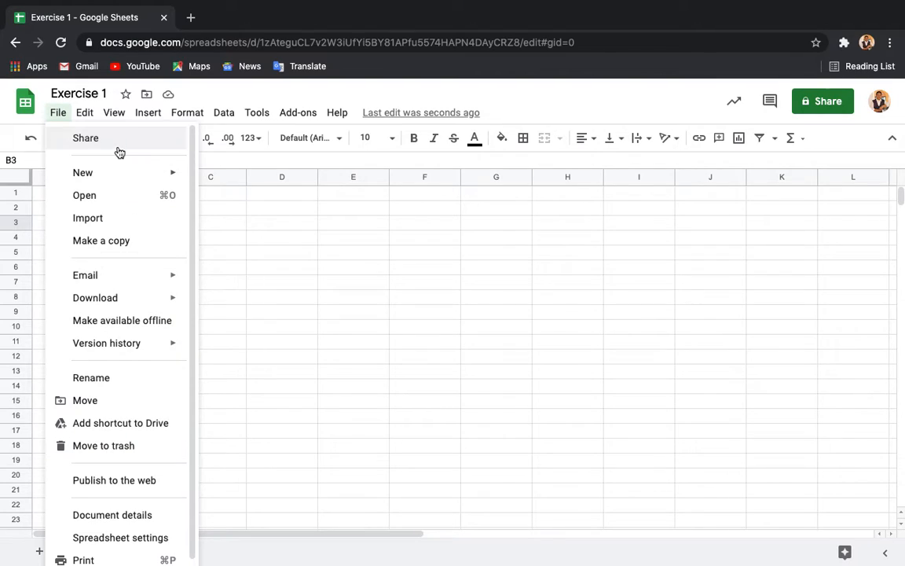
pyautogui.moveTo(85, 115)
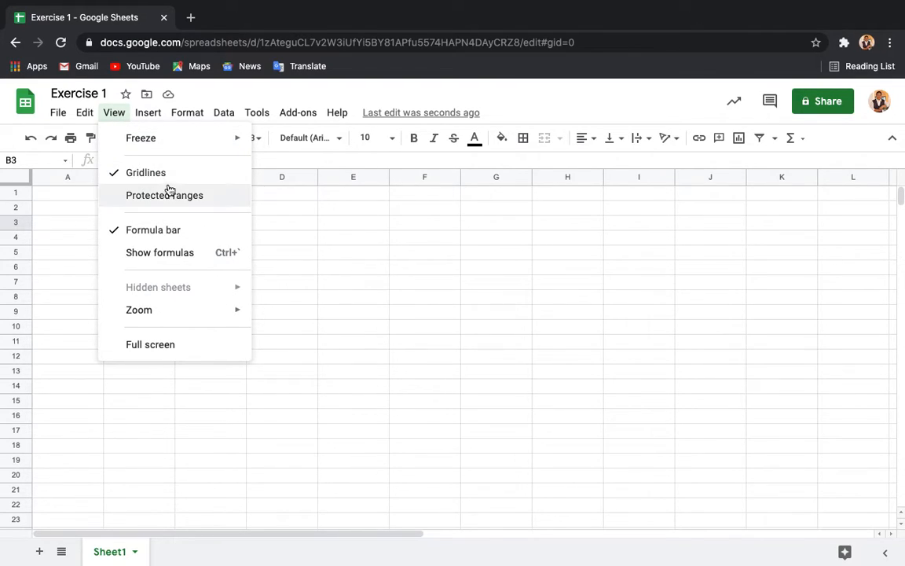
pyautogui.moveTo(163, 151)
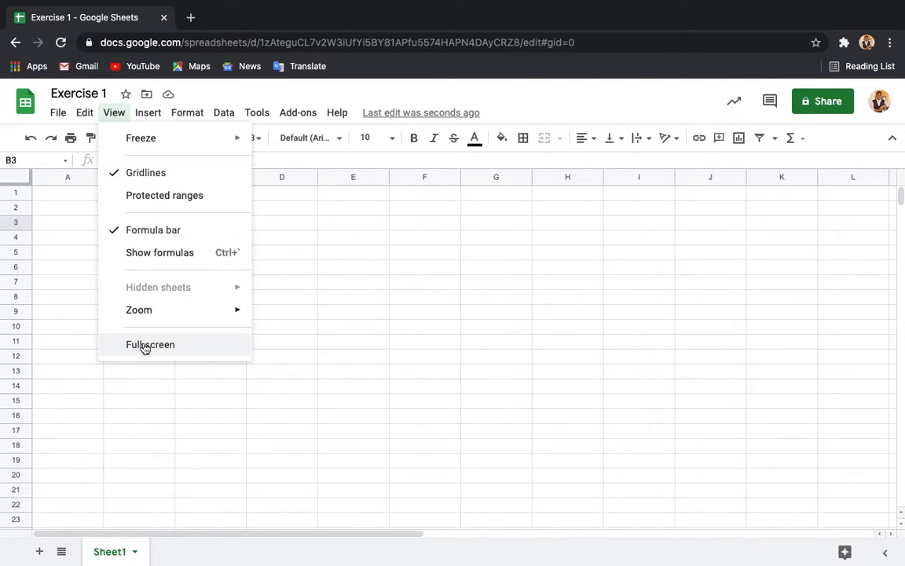
pyautogui.moveTo(148, 131)
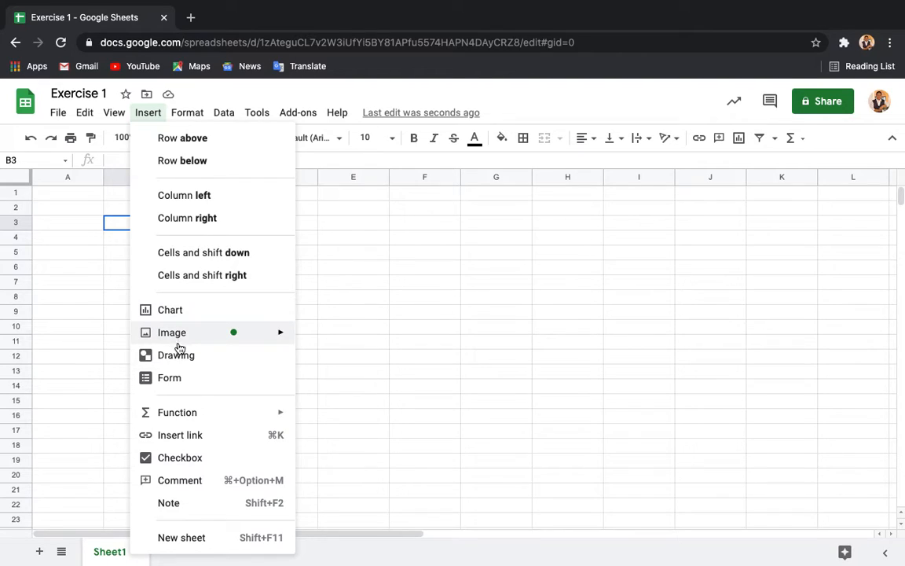
pyautogui.moveTo(190, 123)
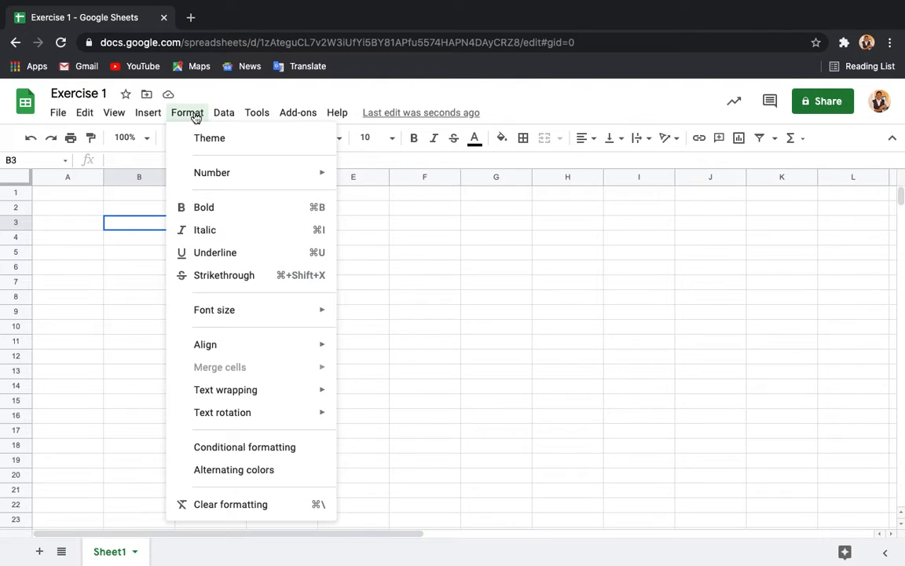
pyautogui.click(187, 118)
pyautogui.click(78, 211)
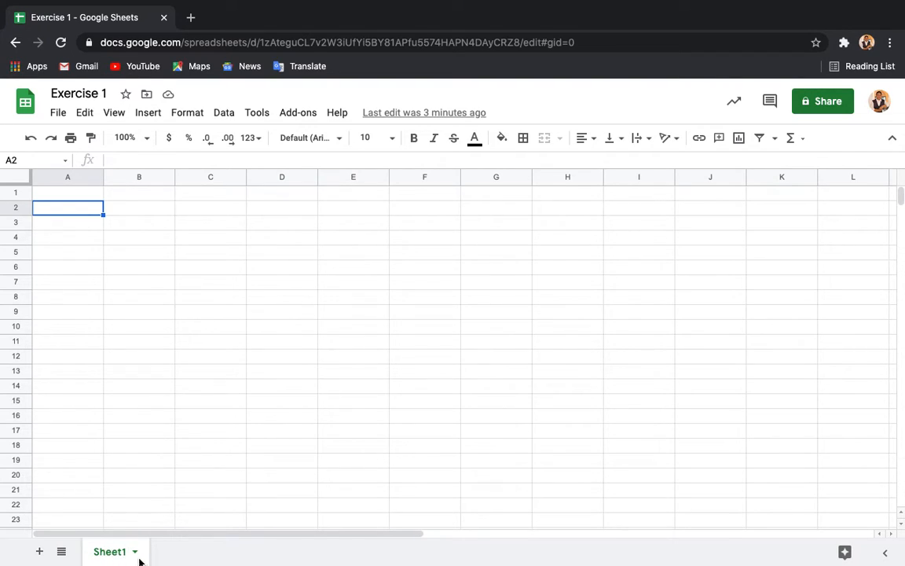
# - Rename the spreadsheet's only sheet from its default name to "ex1"
pyautogui.doubleClick(112, 554)
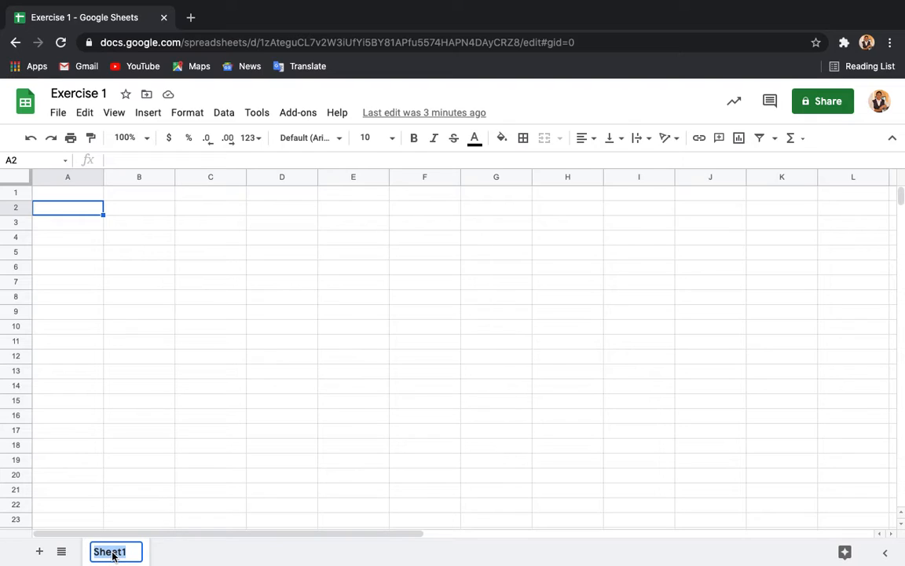
pyautogui.write('ex1')
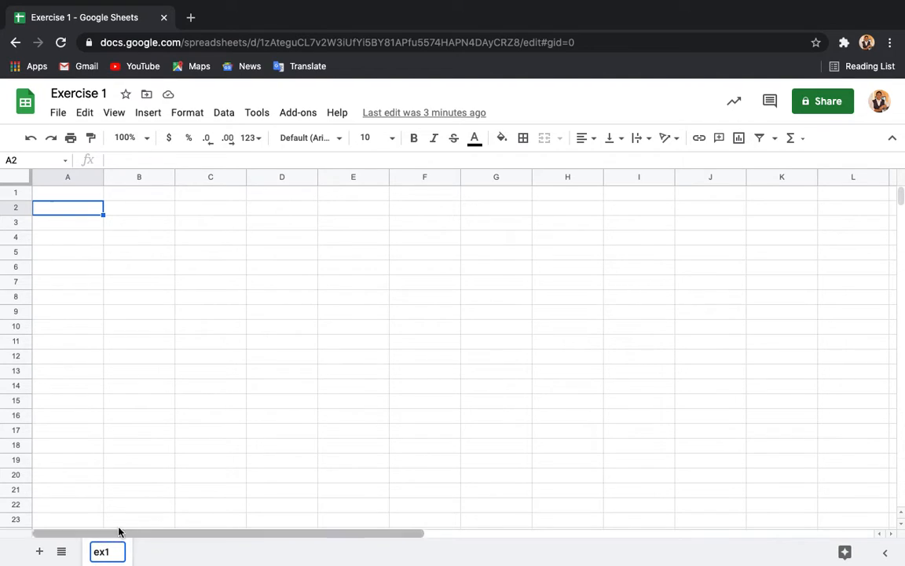
pyautogui.click(99, 402)
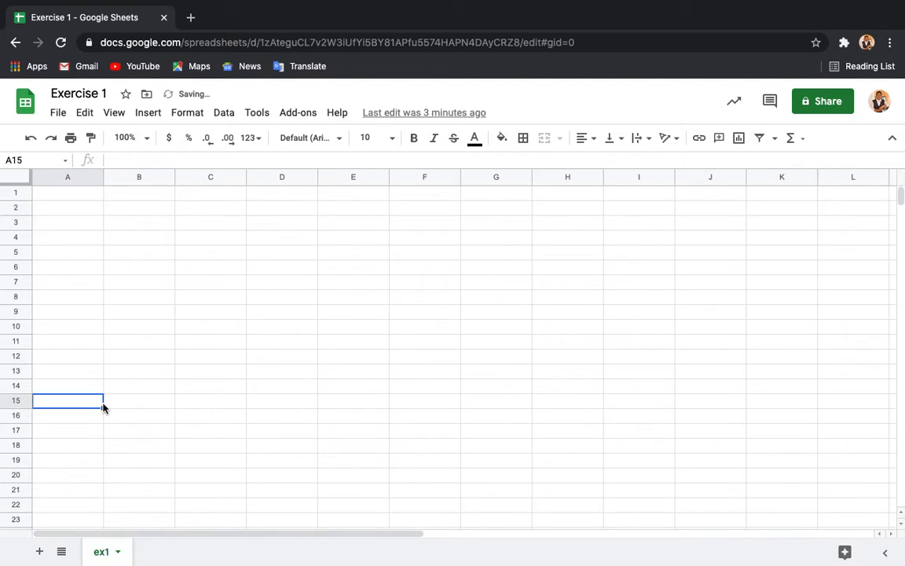
# - Change the color of the ex1 sheet's tab to red
pyautogui.click(121, 551)
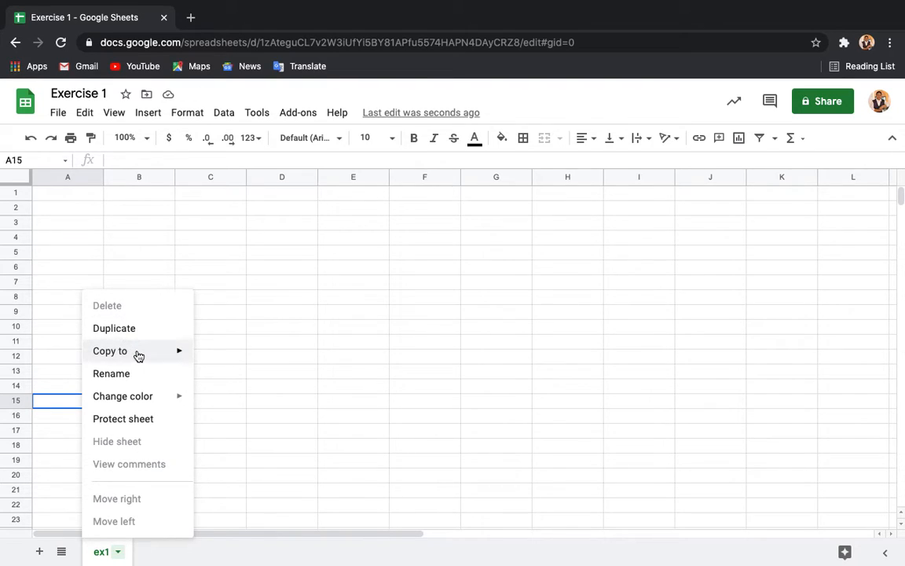
pyautogui.moveTo(138, 356)
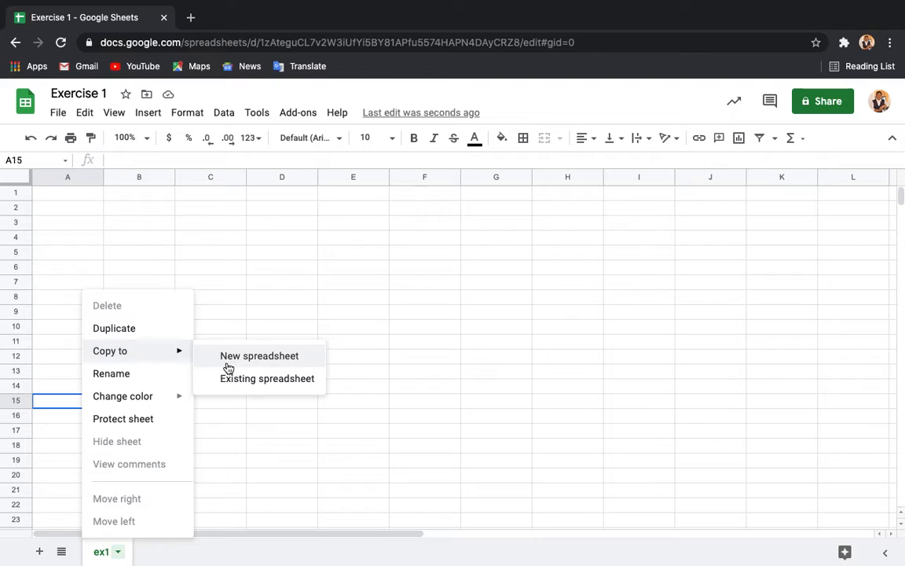
pyautogui.moveTo(133, 398)
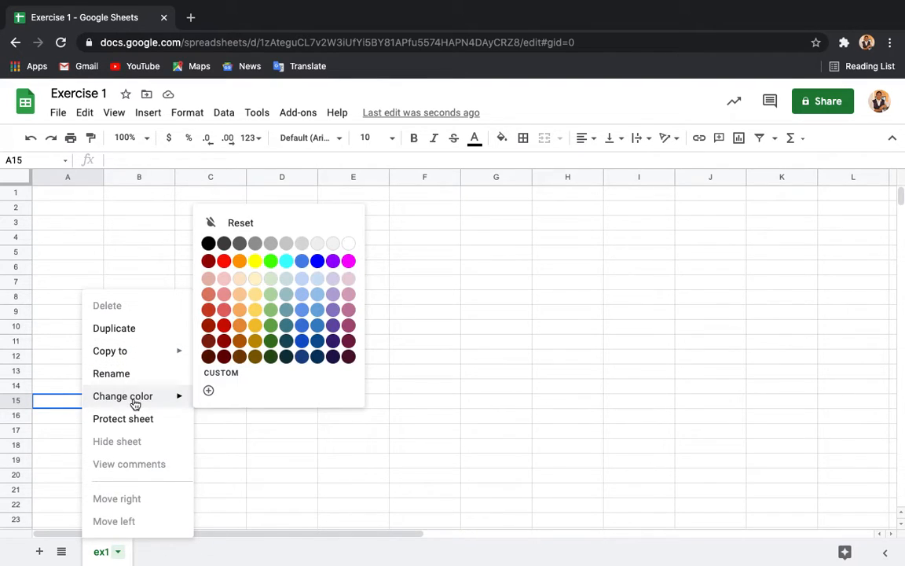
pyautogui.click(226, 262)
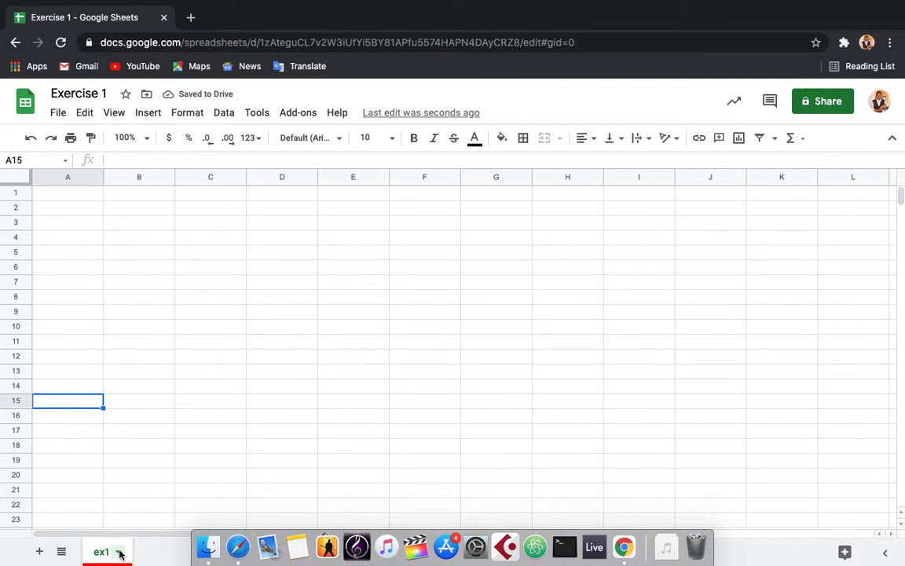
pyautogui.click(118, 552)
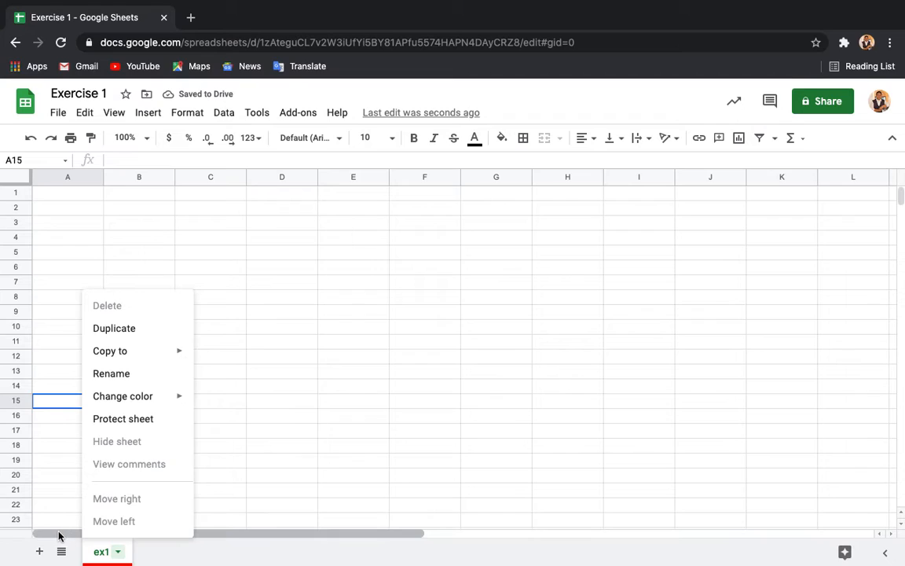
pyautogui.click(26, 554)
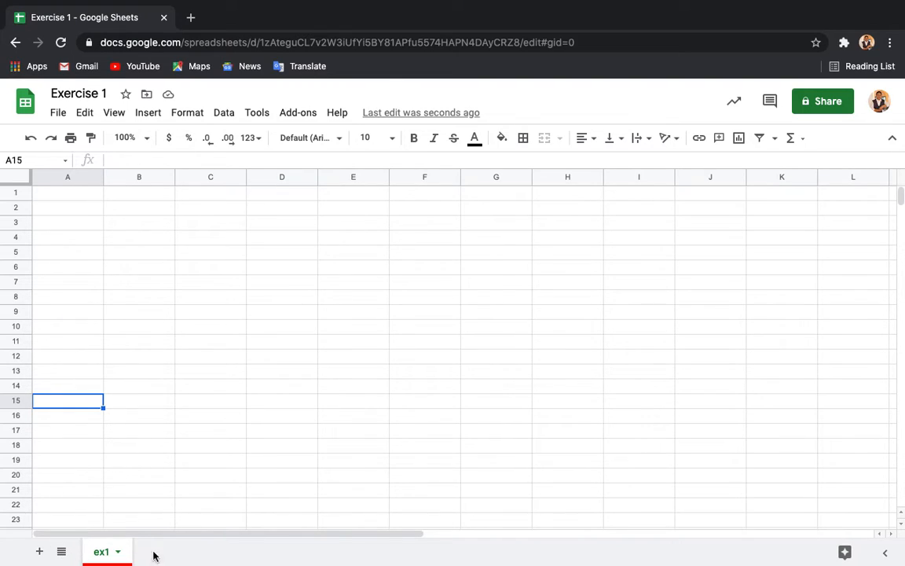
# - Add a new second sheet to the spreadsheet and delete that same sheet
pyautogui.click(40, 553)
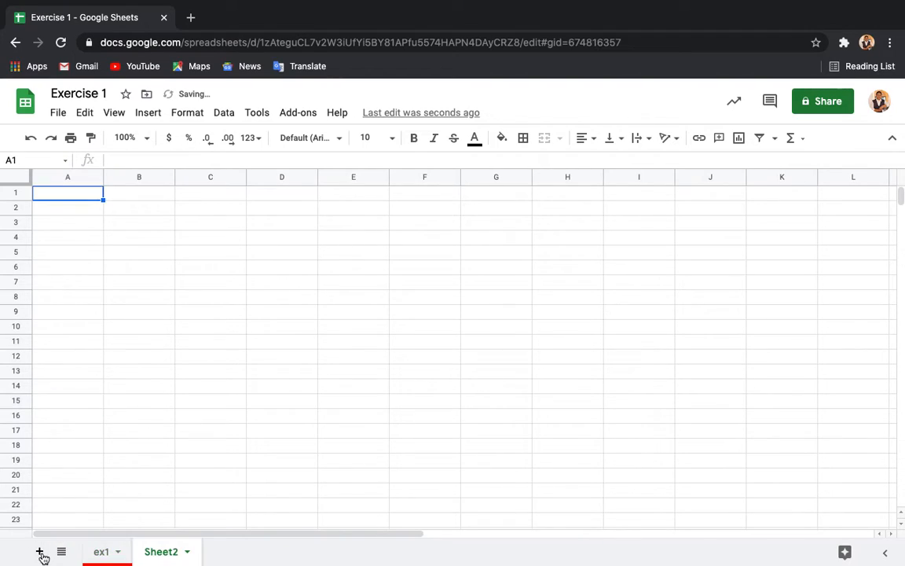
pyautogui.click(188, 552)
pyautogui.click(161, 307)
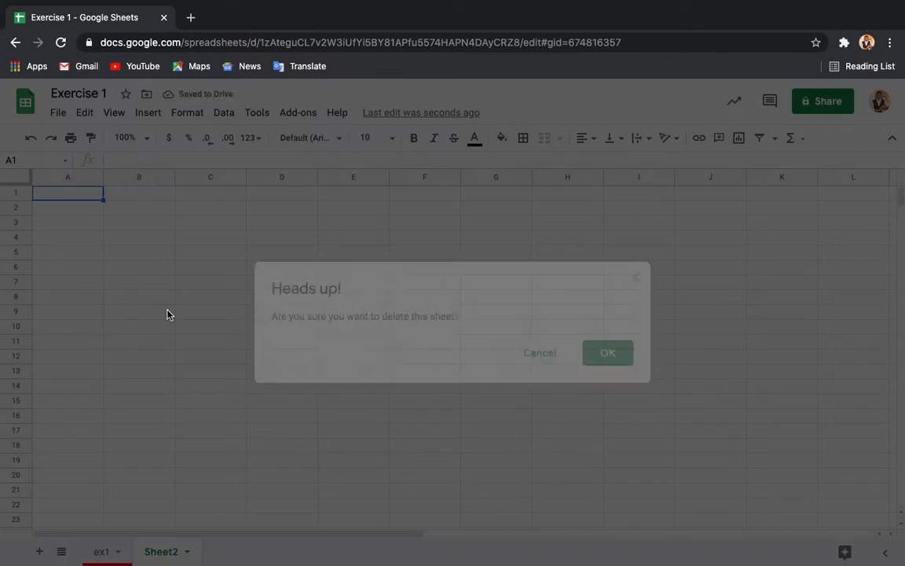
pyautogui.click(605, 355)
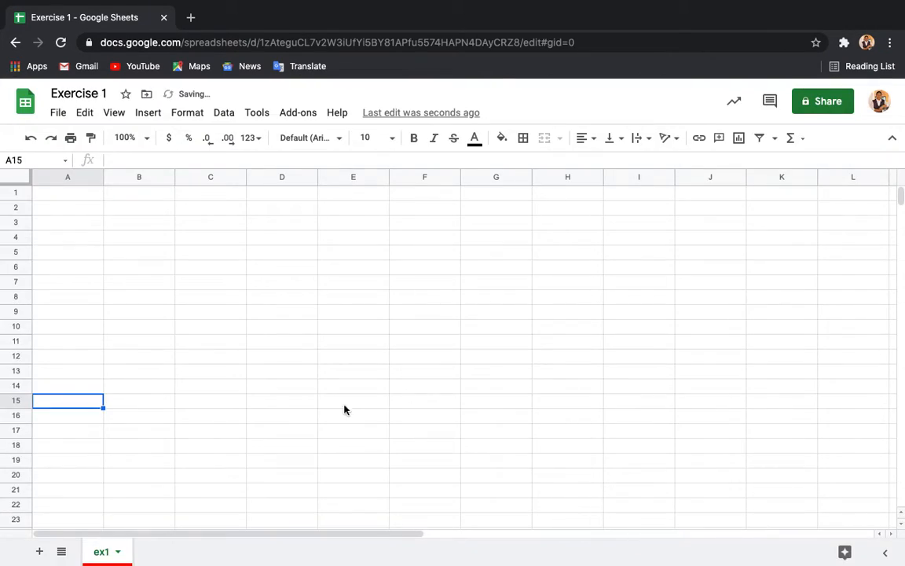
# - Select various cells in columns A to C, rows 1 to 6, examining the address shown for each one
pyautogui.click(65, 195)
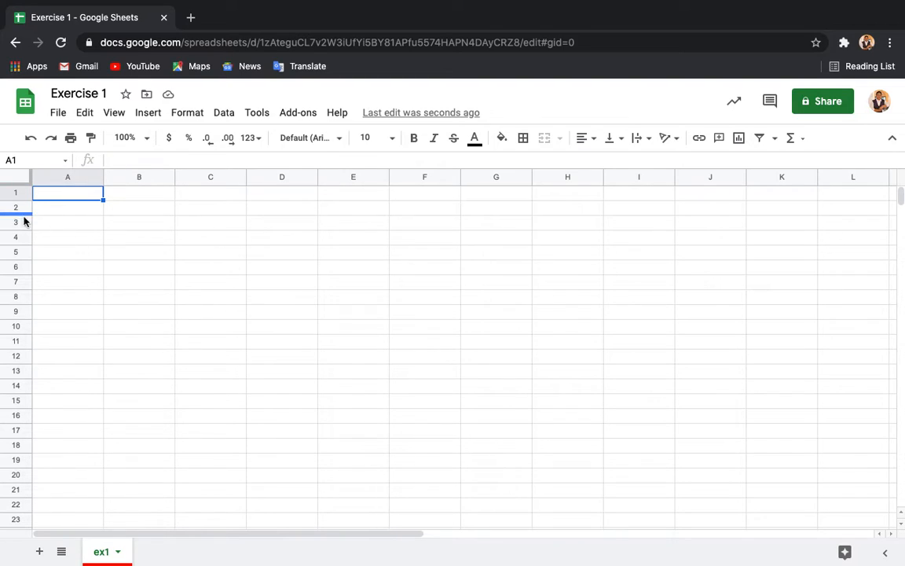
pyautogui.click(146, 215)
pyautogui.click(208, 213)
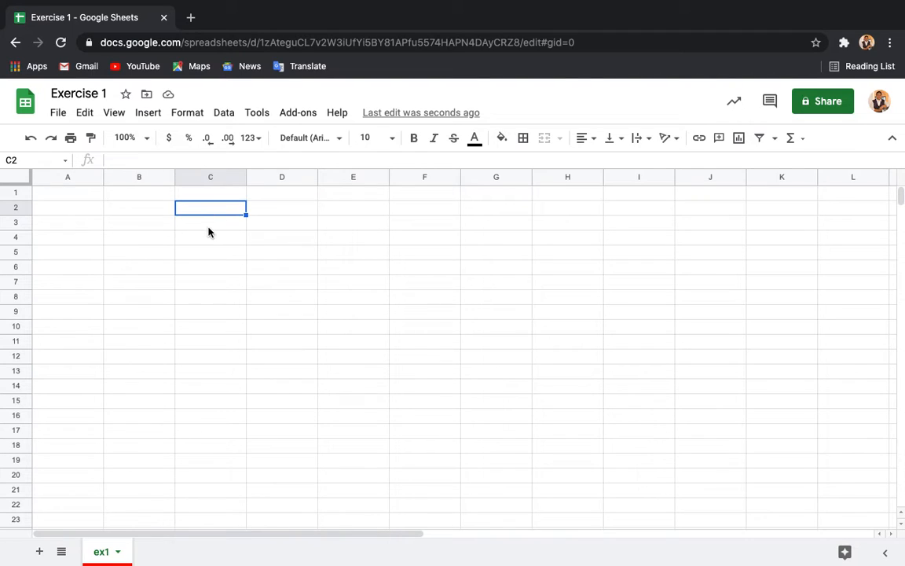
pyautogui.click(208, 235)
pyautogui.click(149, 239)
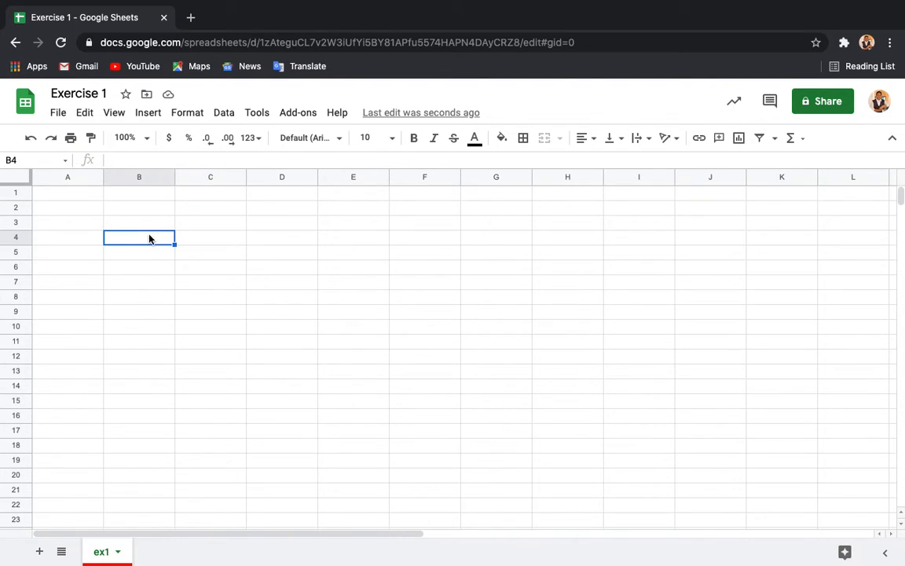
pyautogui.click(132, 224)
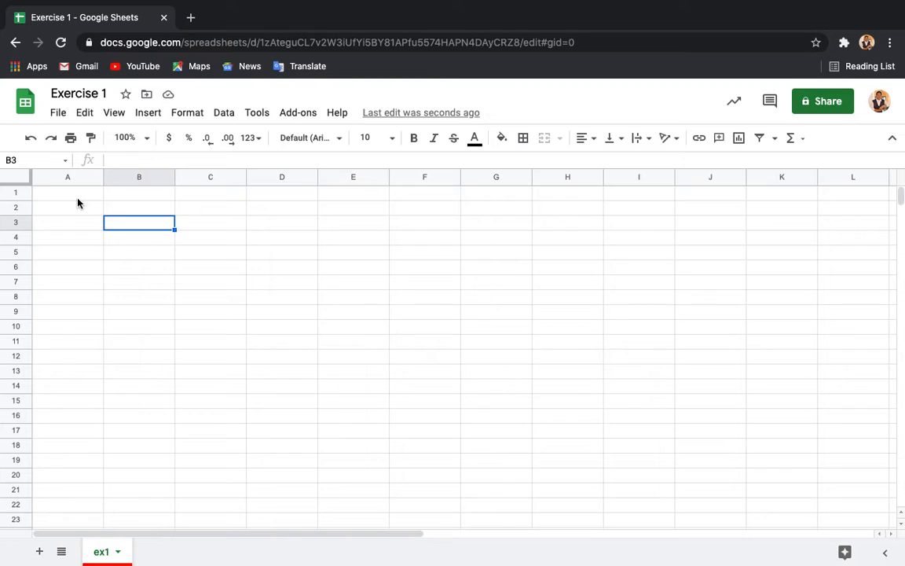
pyautogui.click(125, 196)
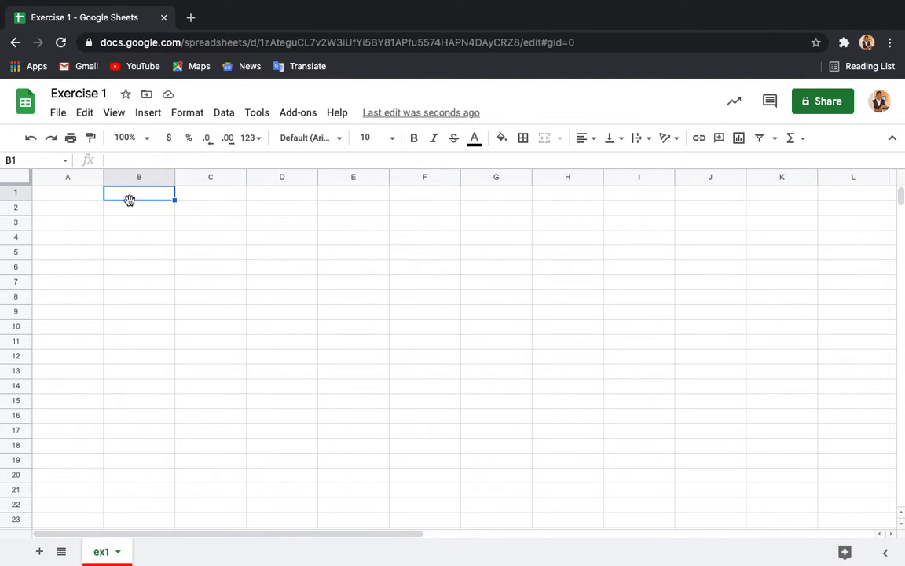
pyautogui.click(145, 239)
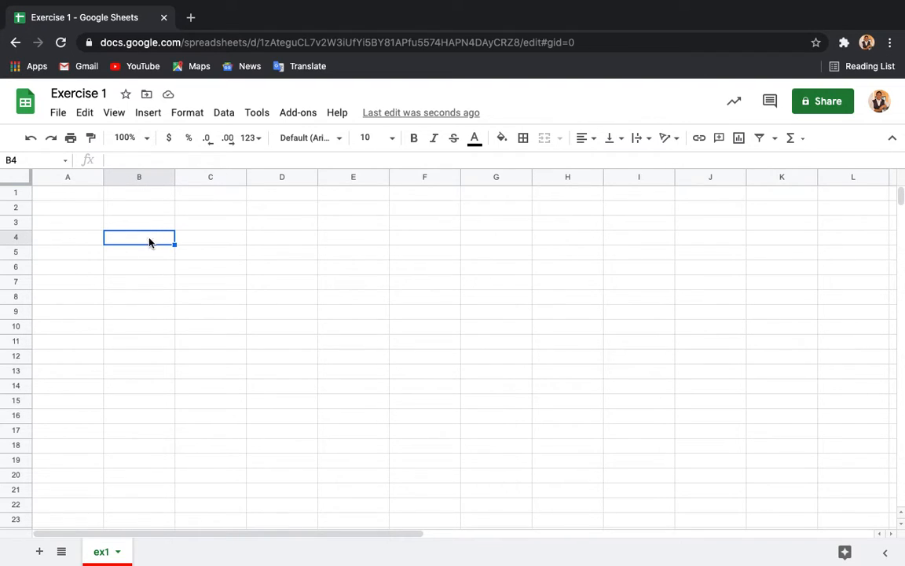
pyautogui.click(207, 226)
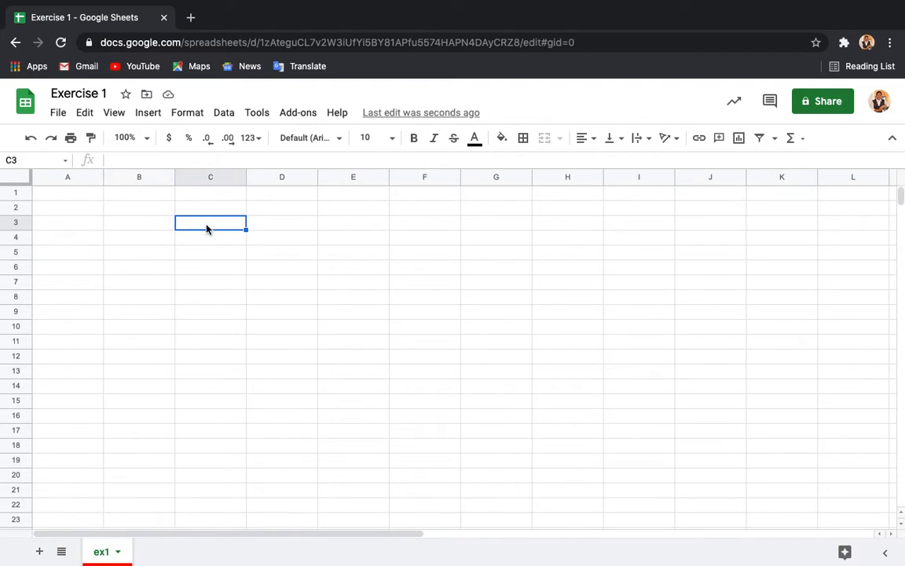
pyautogui.click(210, 268)
pyautogui.click(82, 222)
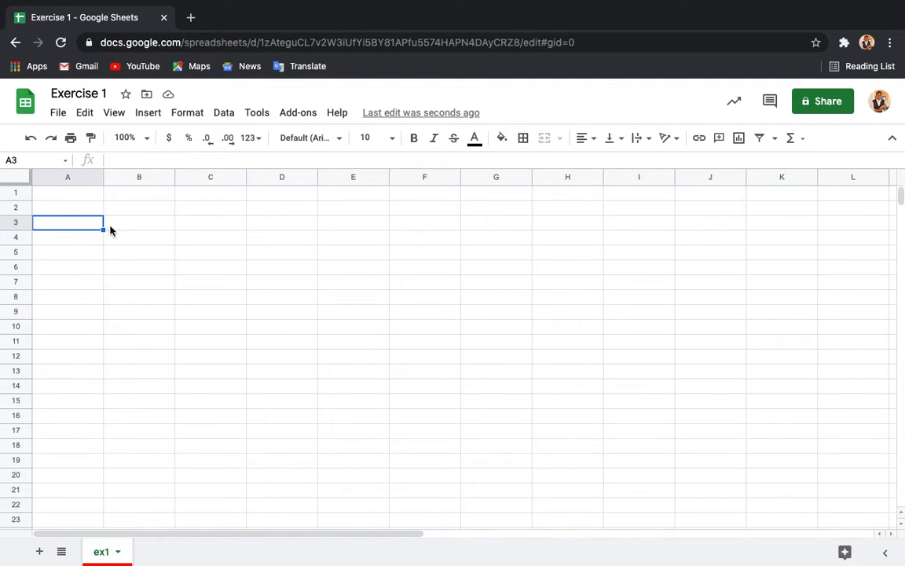
# - Enter the text "A1" in cell A1 of the ex1 sheet
pyautogui.click(80, 197)
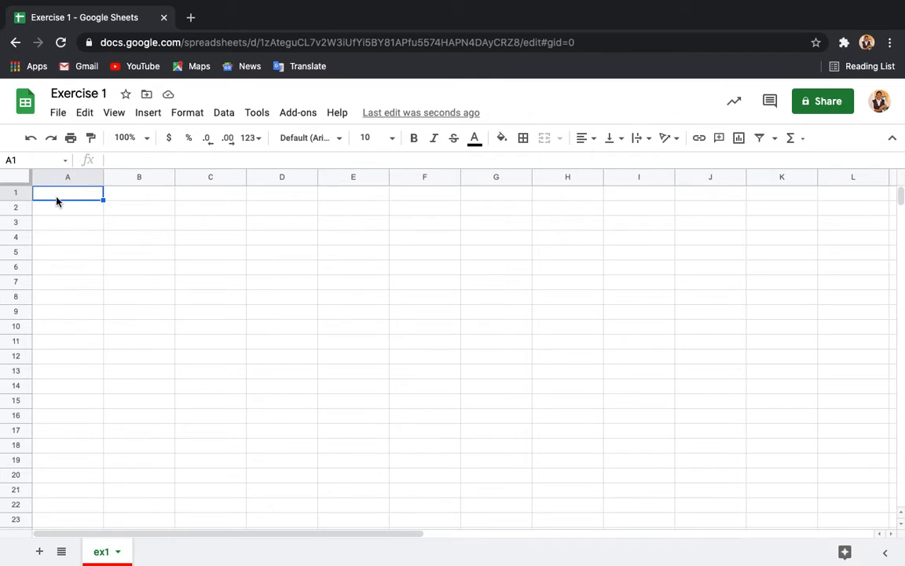
pyautogui.write('A1')
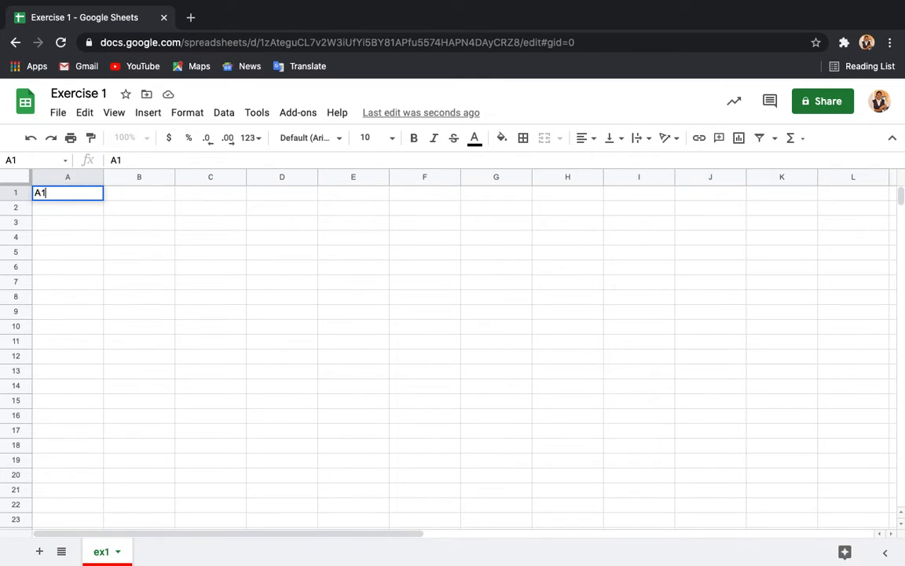
pyautogui.press('Return')
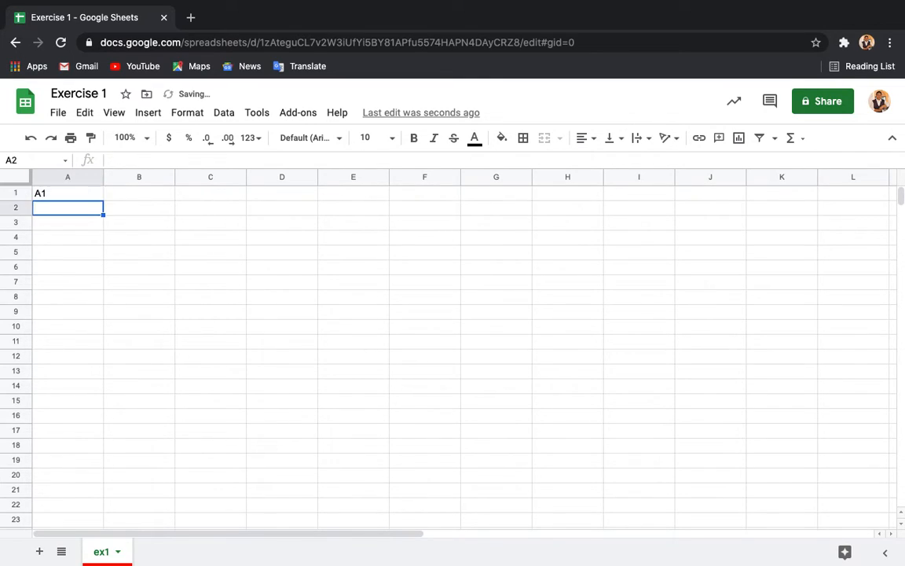
# - Move the selection among cells in columns A and B, rows 1 to 3, examining each cell's address and content
pyautogui.press('Up')
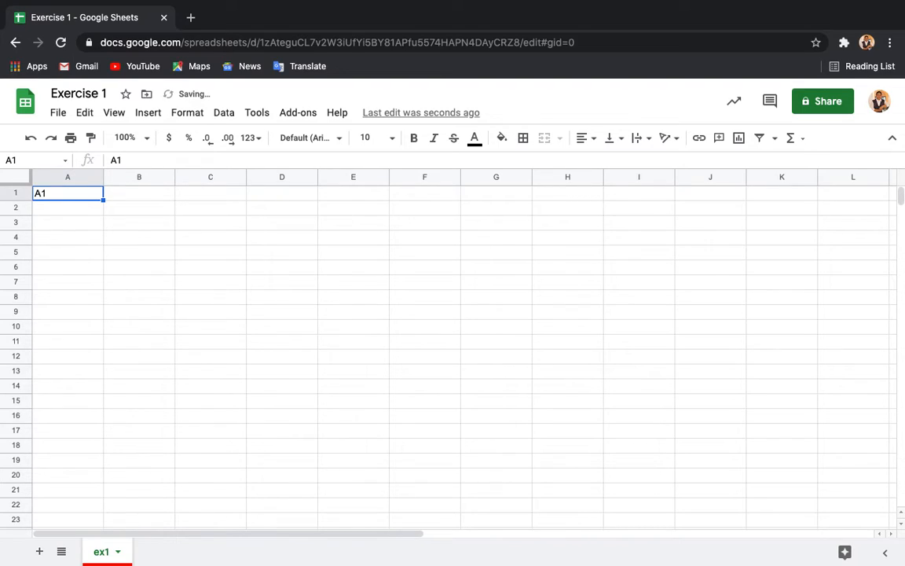
pyautogui.press('Down')
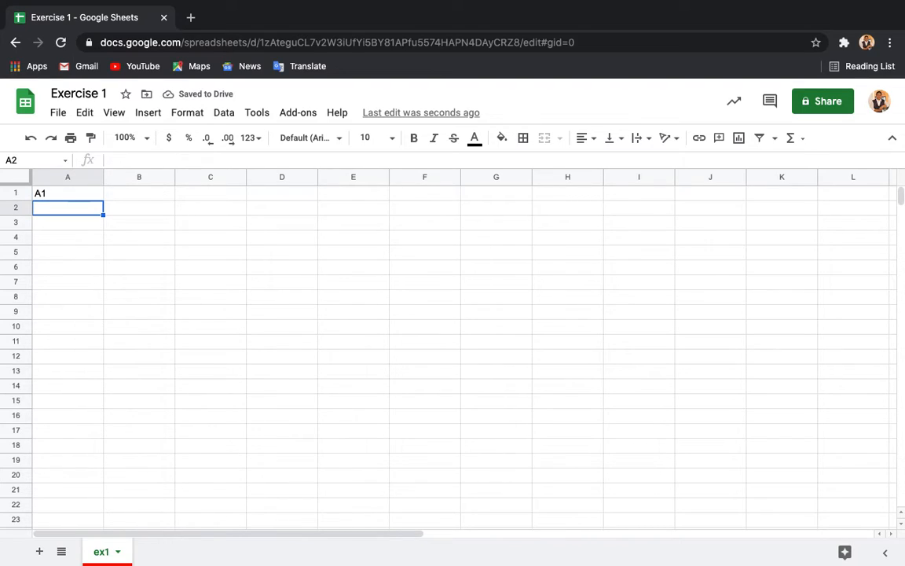
pyautogui.press('Up')
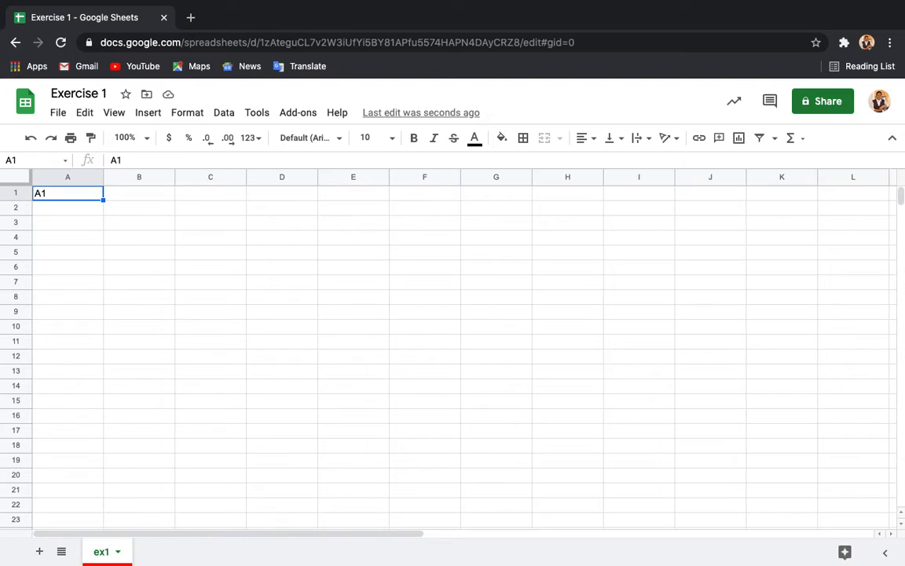
pyautogui.press('Down')
pyautogui.press('Down')
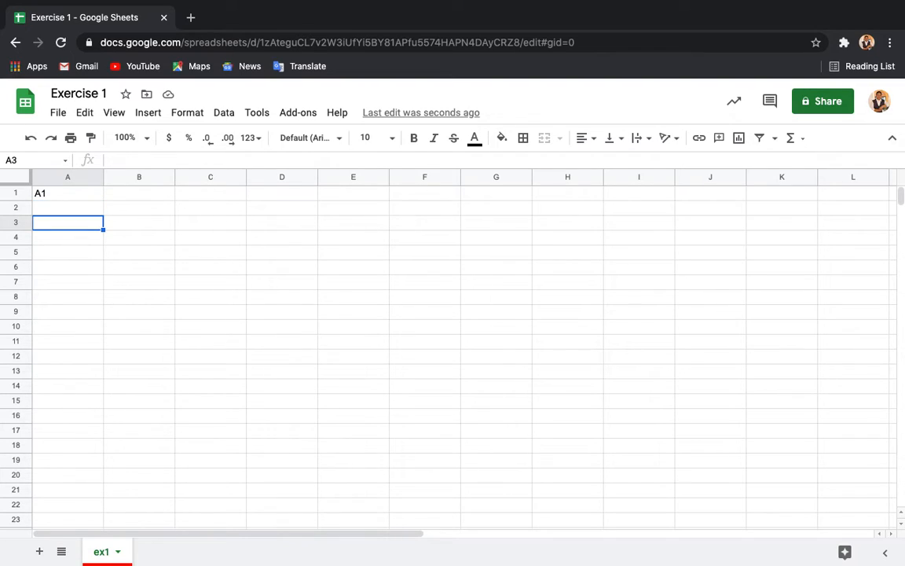
pyautogui.press('Right')
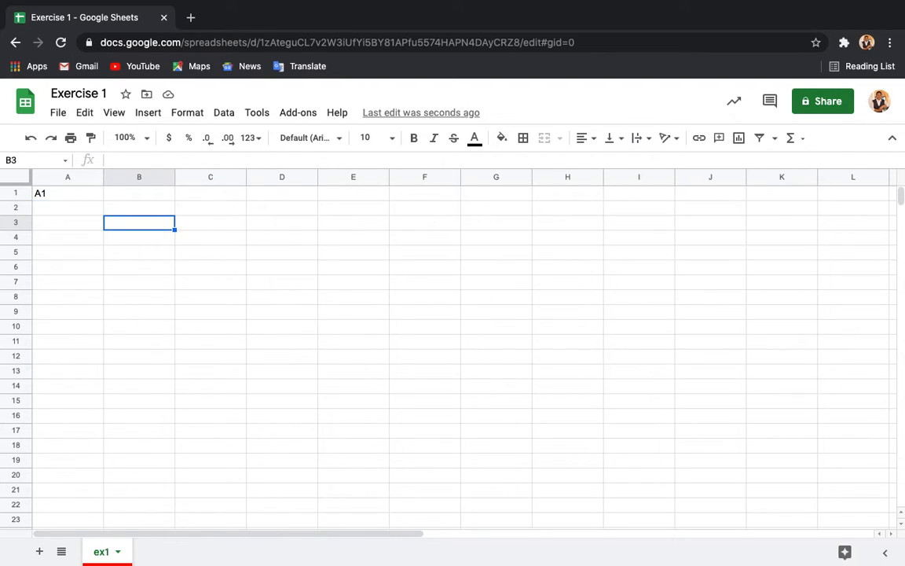
pyautogui.press('Up')
pyautogui.press('Left')
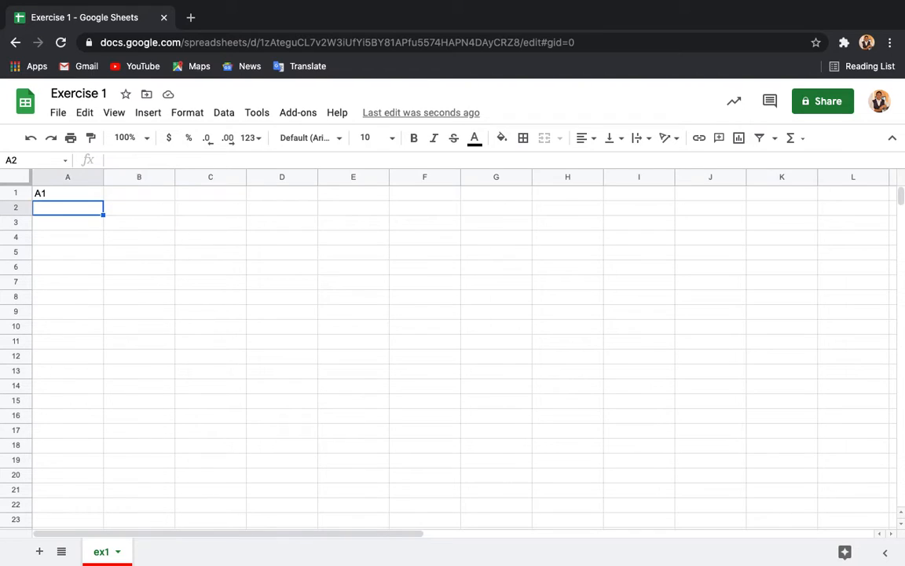
# - Enter the text "A4" in cell A4
pyautogui.press('Down')
pyautogui.press('Up')
pyautogui.press('Down')
pyautogui.press('Down')
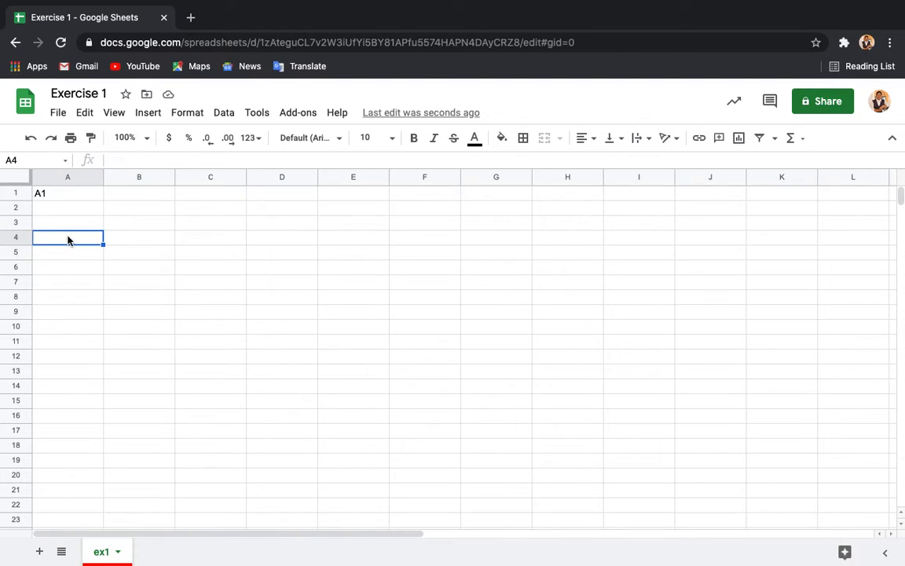
pyautogui.write('A4')
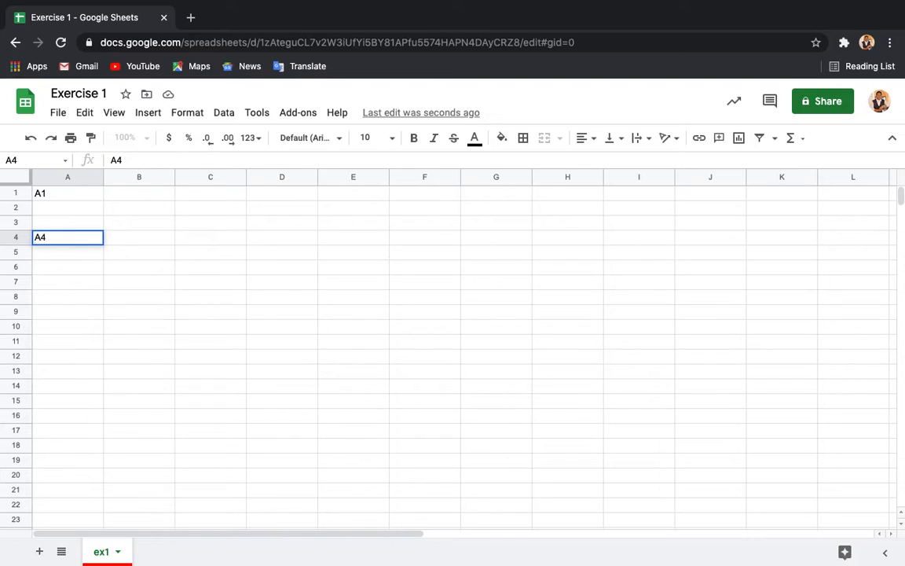
pyautogui.press('Return')
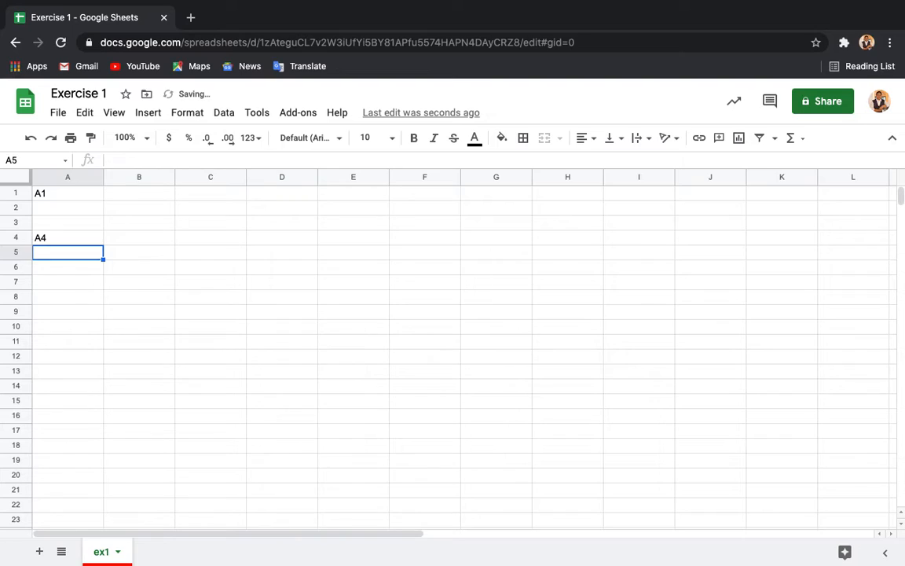
# - Enter the sample text "thesgsgka" in cell A2
pyautogui.click(67, 238)
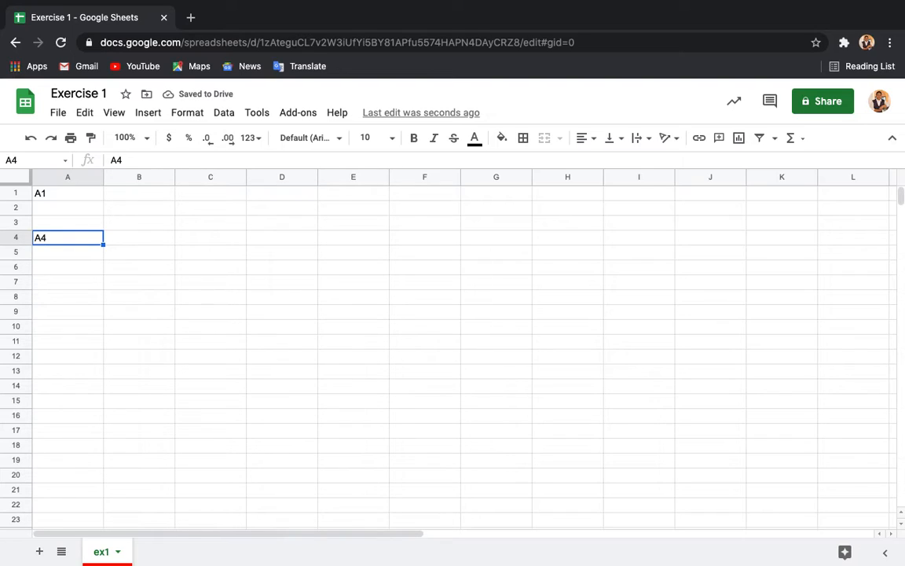
pyautogui.click(67, 222)
pyautogui.click(68, 207)
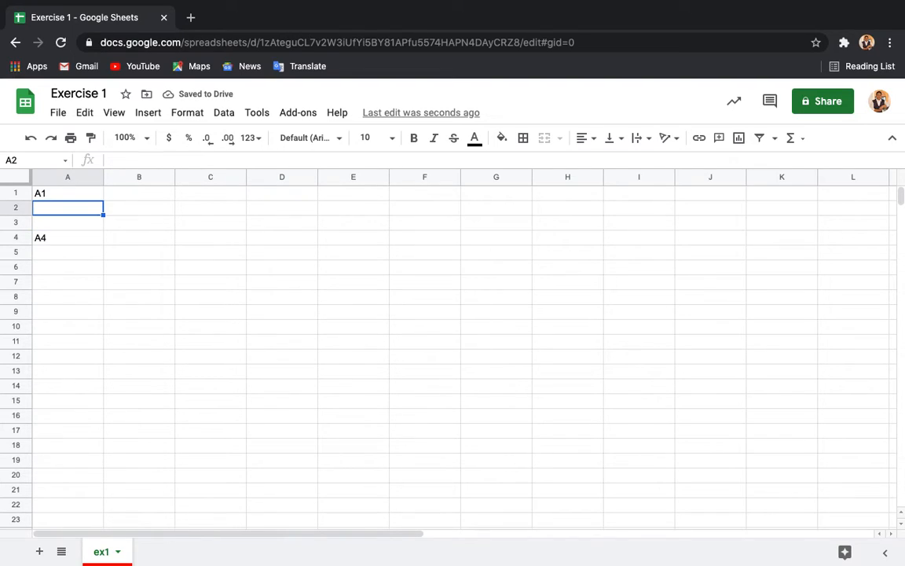
pyautogui.click(68, 222)
pyautogui.click(67, 207)
pyautogui.write('thesgskag')
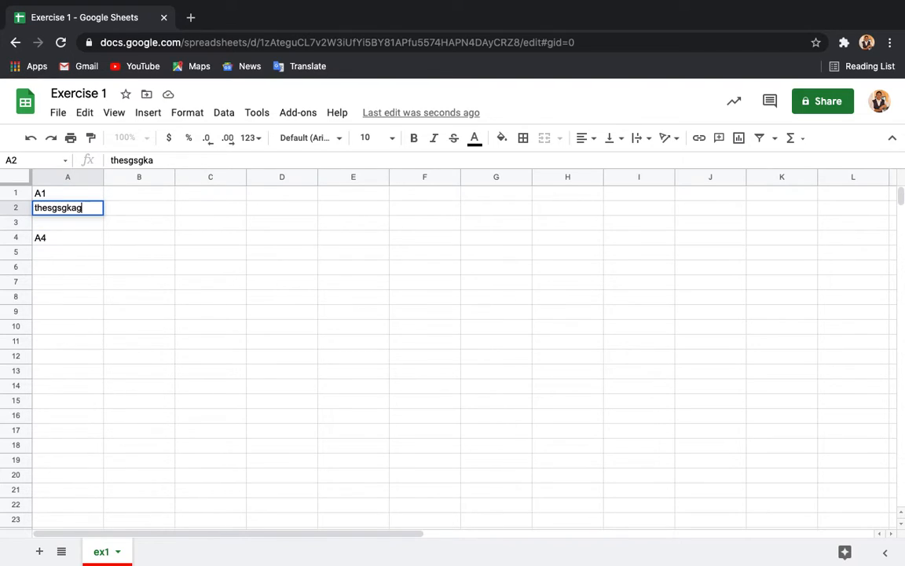
pyautogui.press('BackSpace')
pyautogui.press('Return')
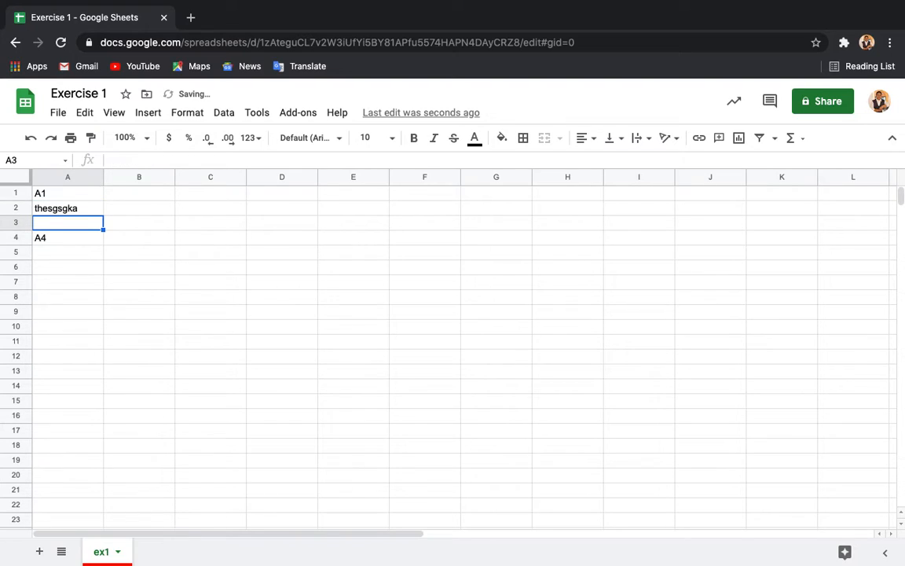
# - Clear the contents of the cell range A1:A4
pyautogui.press('Up')
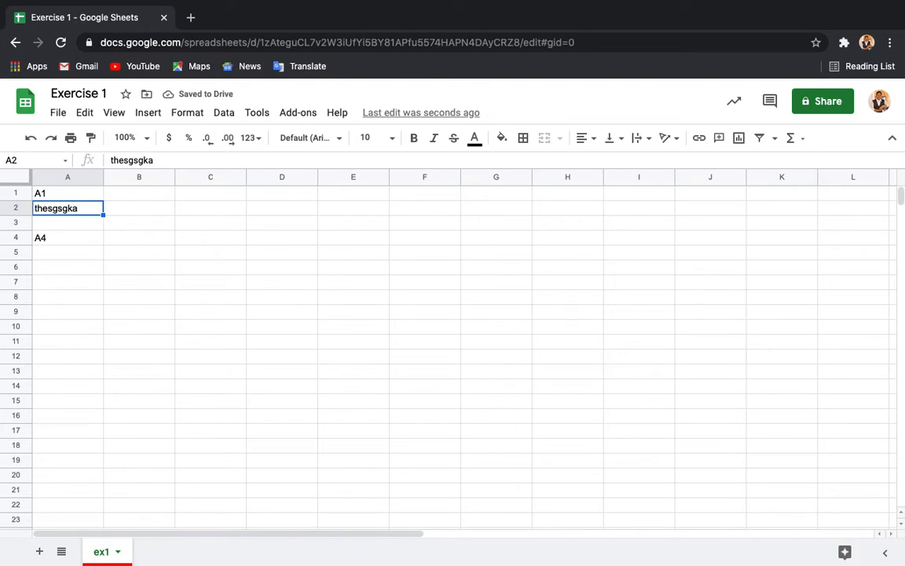
pyautogui.press('Up')
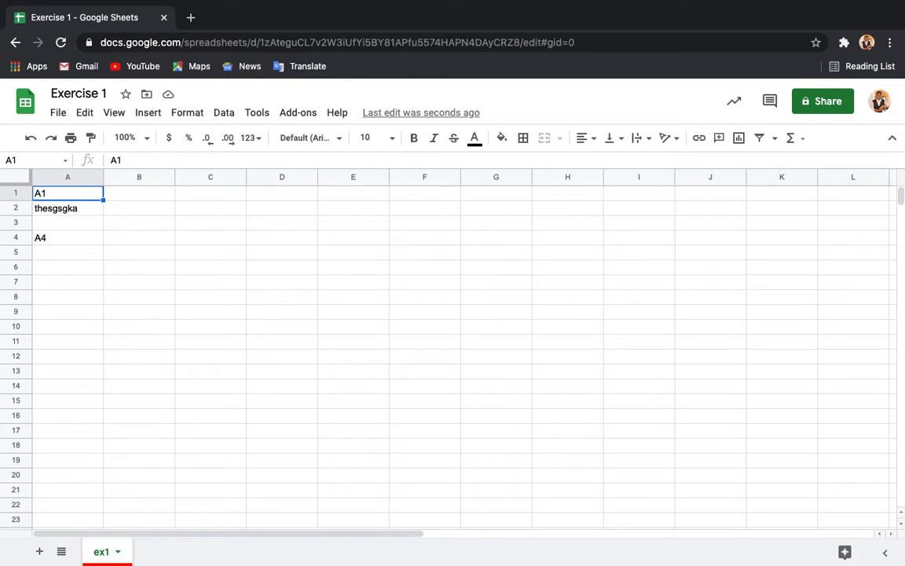
pyautogui.press('Down')
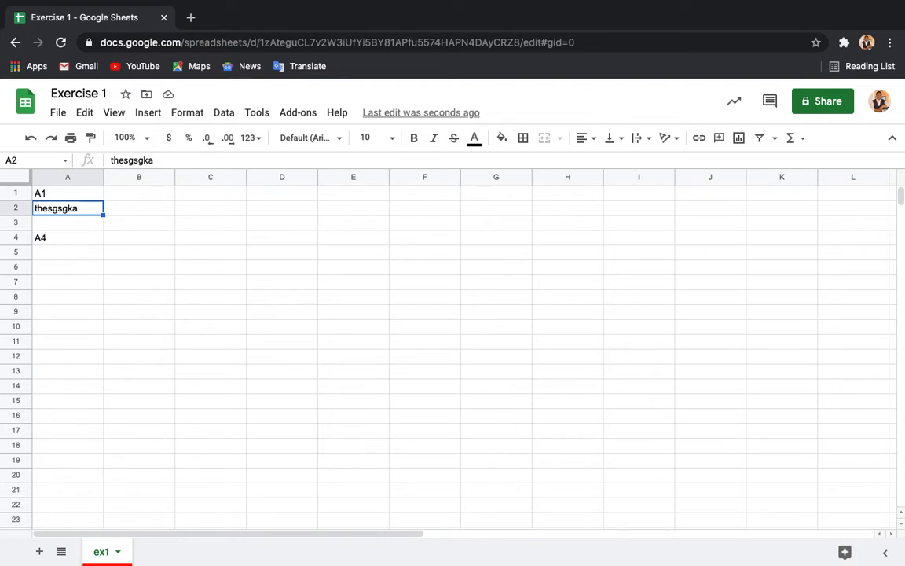
pyautogui.press('Up')
pyautogui.hotkey('shift', 'Down')
pyautogui.hotkey('shift', 'Down')
pyautogui.hotkey('shift', 'Down')
pyautogui.press('Delete')
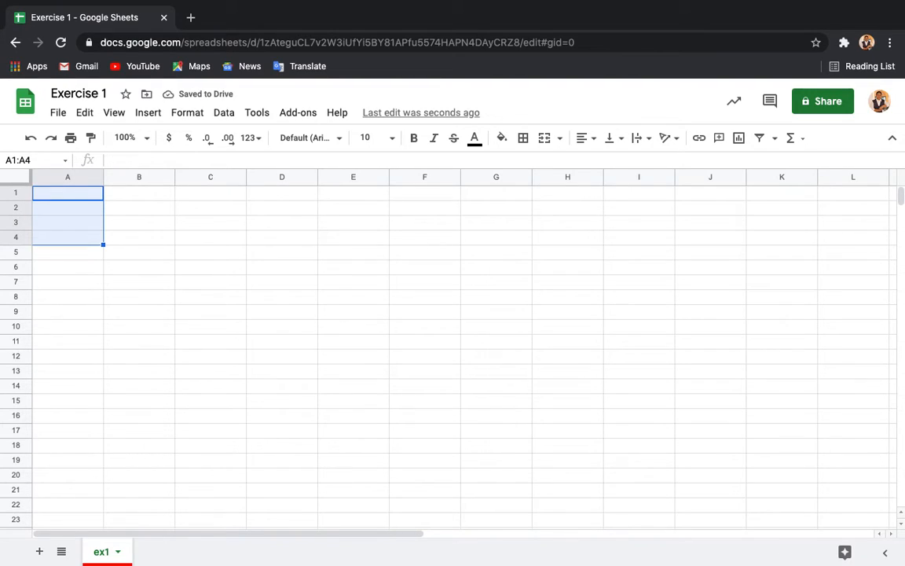
# - Enter a title in cell A1 consisting of the person's first name in possessive form followed by "Records"
pyautogui.press('Up')
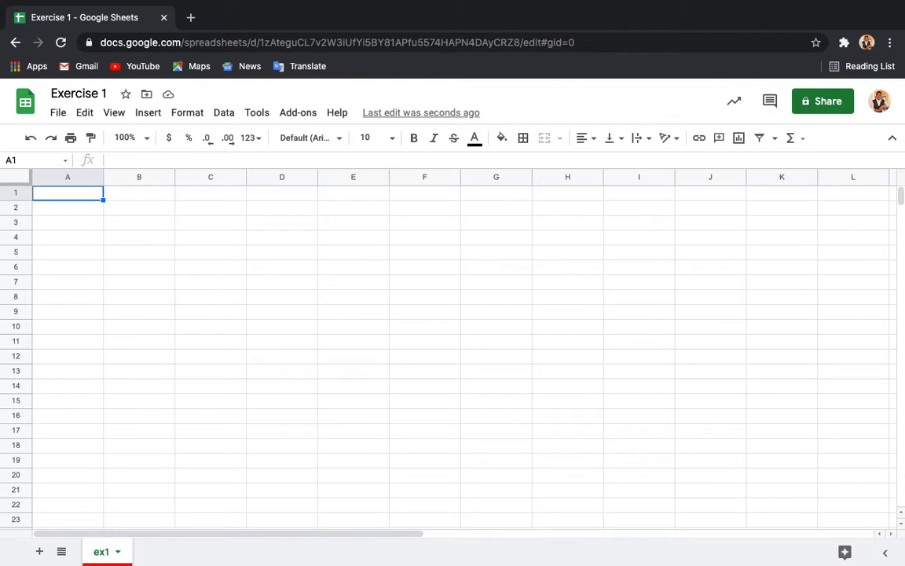
pyautogui.write('John')
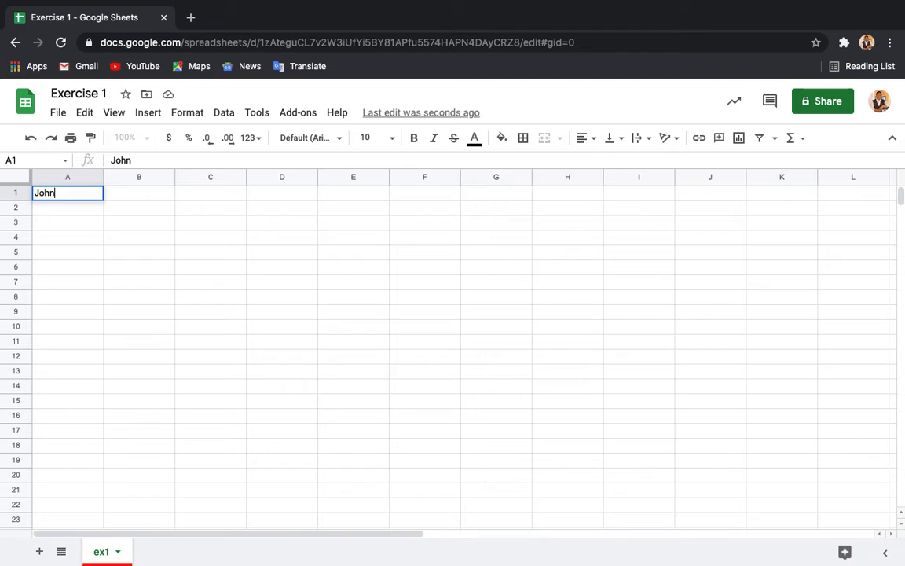
pyautogui.write('Records')
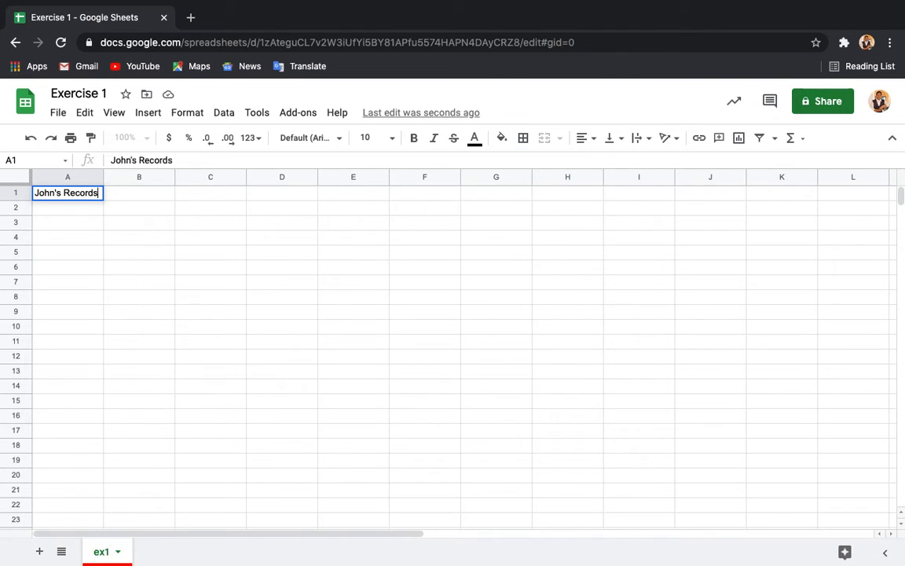
pyautogui.press('Return')
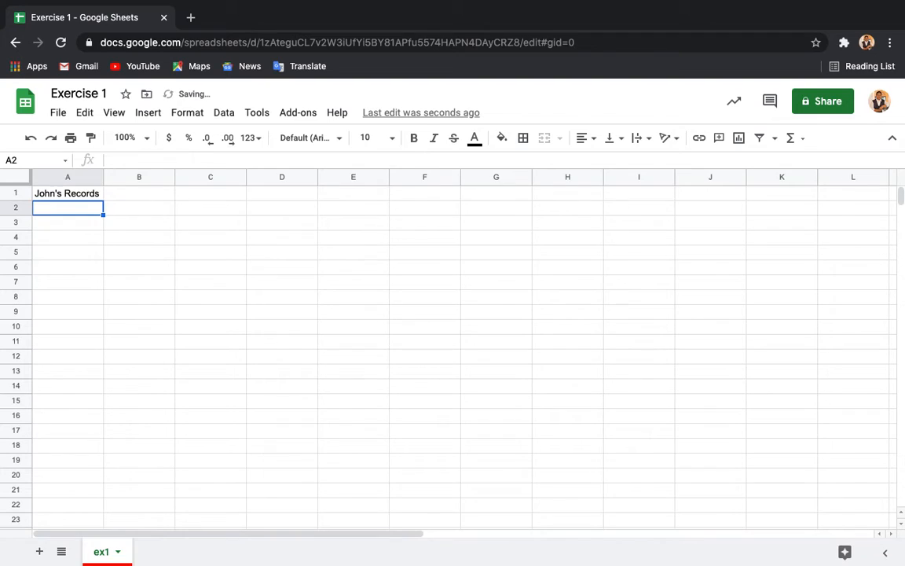
pyautogui.click(67, 193)
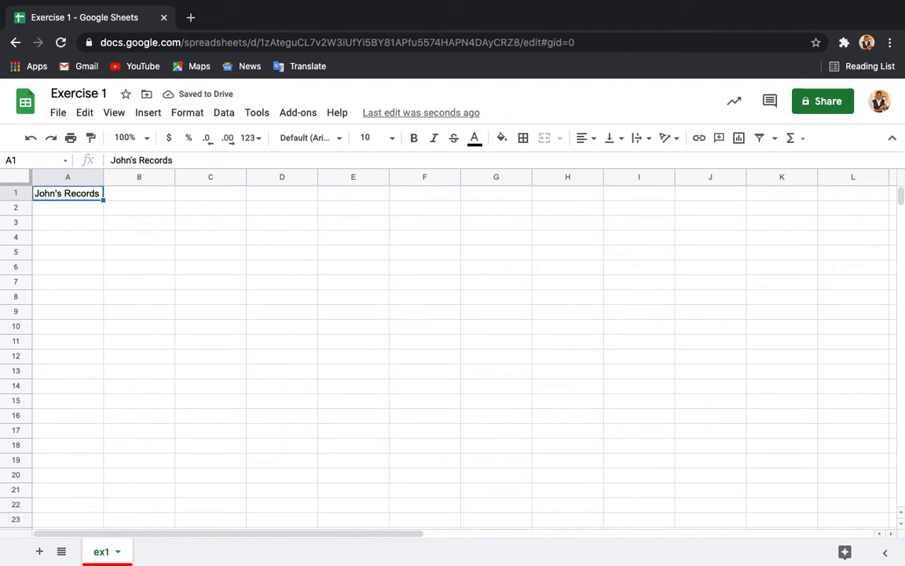
# - Move the selection from the title cell A1 to the empty cell D5
pyautogui.press('Down')
pyautogui.press('Down')
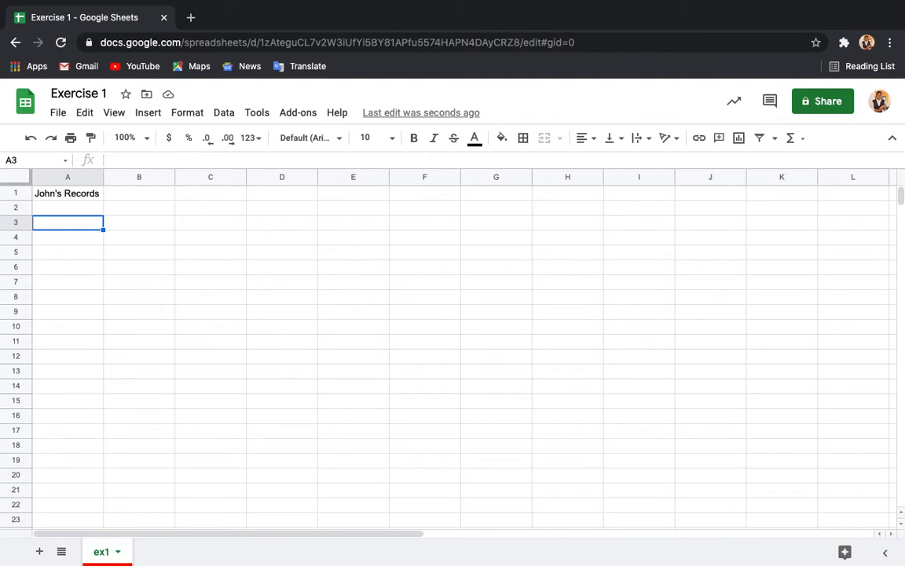
pyautogui.press('Right')
pyautogui.press('Right')
pyautogui.press('Right')
pyautogui.press('Down')
pyautogui.press('Down')
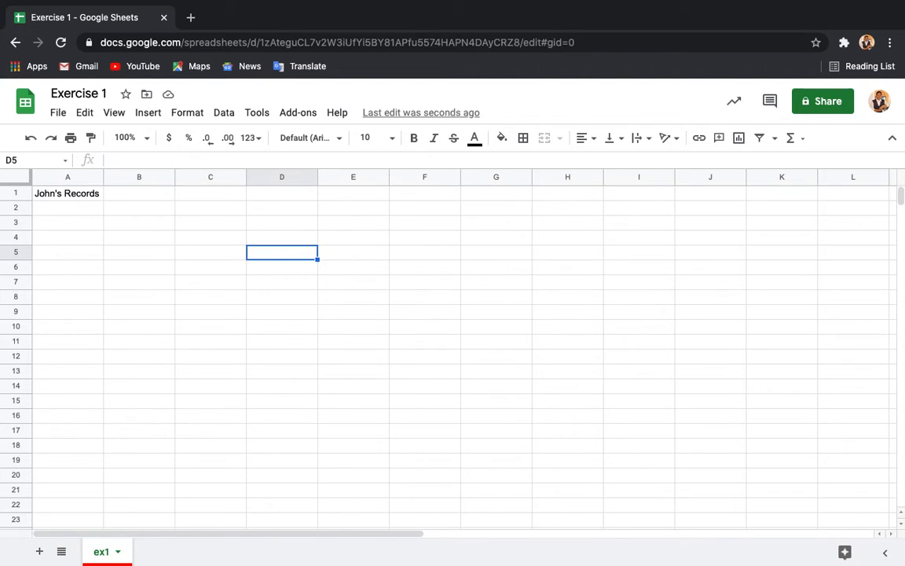
pyautogui.press('Left')
pyautogui.press('Left')
pyautogui.press('Left')
pyautogui.press('Up')
pyautogui.press('Up')
pyautogui.press('Down')
pyautogui.press('Down')
pyautogui.press('Down')
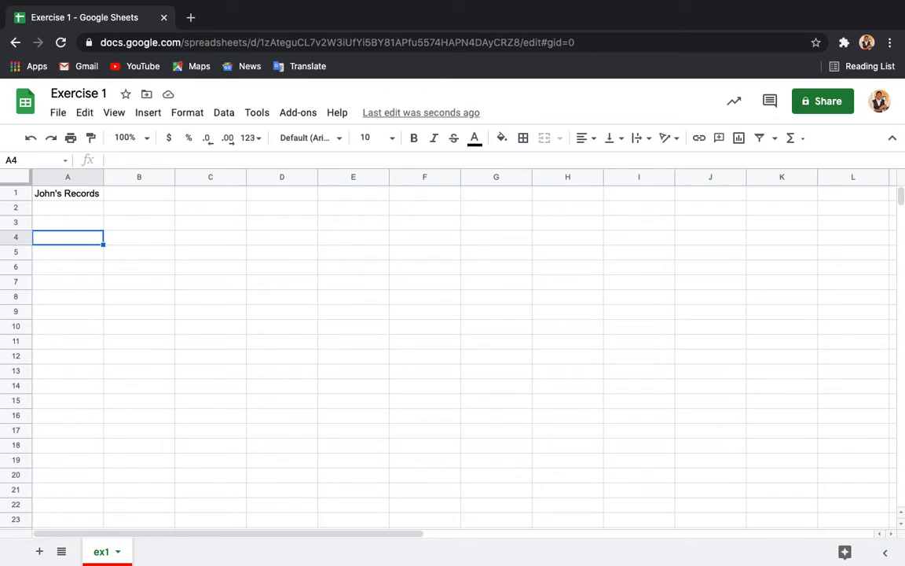
pyautogui.press('Up')
pyautogui.press('Up')
pyautogui.press('Up')
pyautogui.press('Right')
pyautogui.press('Right')
pyautogui.press('Right')
pyautogui.press('Right')
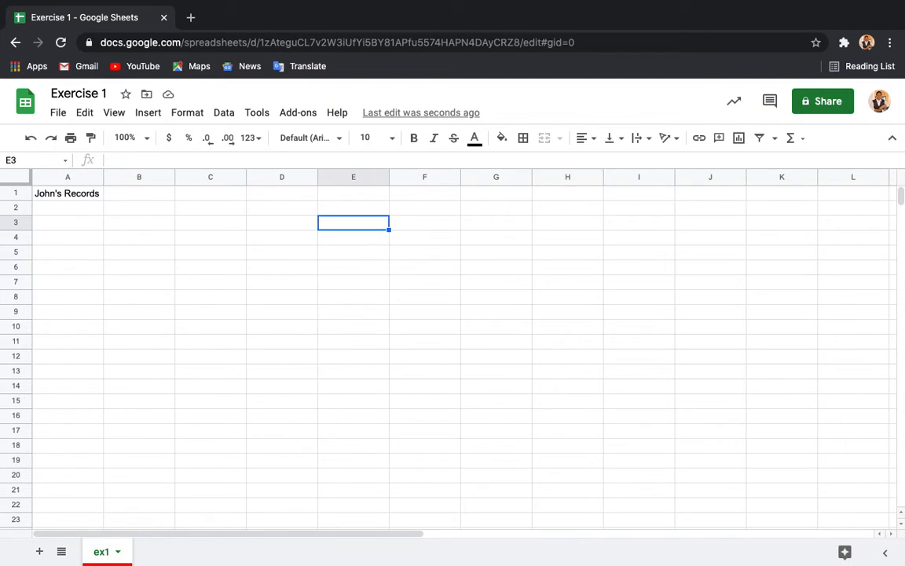
pyautogui.press('Down')
pyautogui.press('Left')
pyautogui.press('Left')
pyautogui.press('Left')
pyautogui.press('Left')
pyautogui.press('Up')
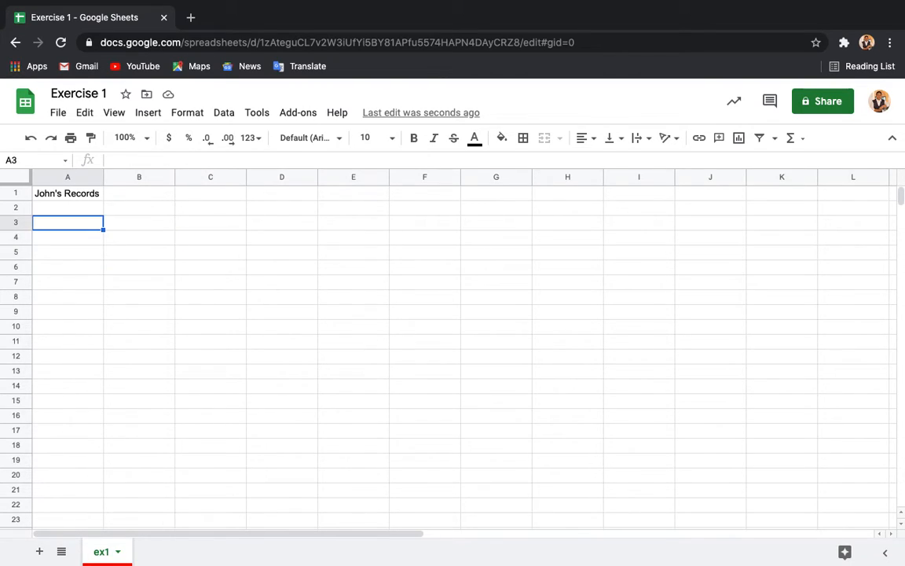
pyautogui.press('Down')
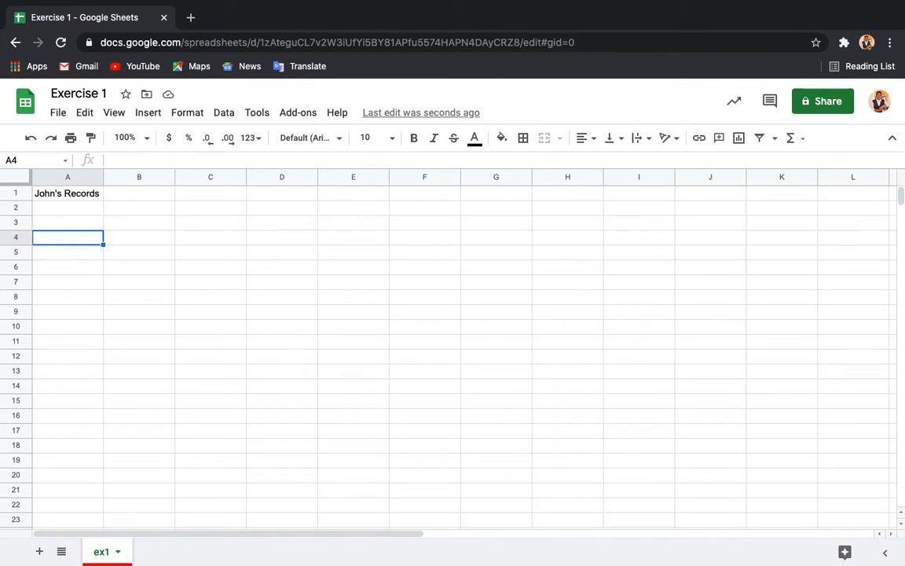
pyautogui.press('Down')
pyautogui.press('Down')
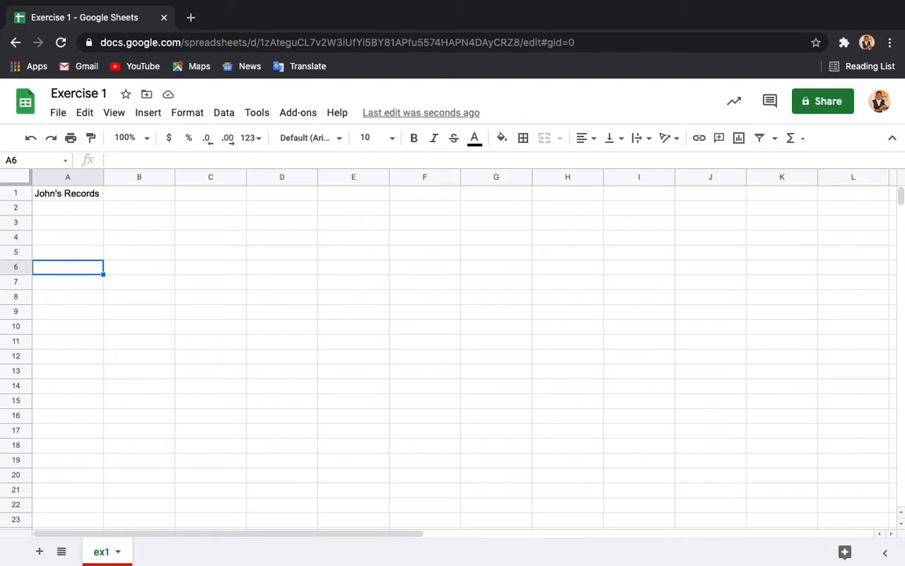
pyautogui.press('Up')
pyautogui.press('Up')
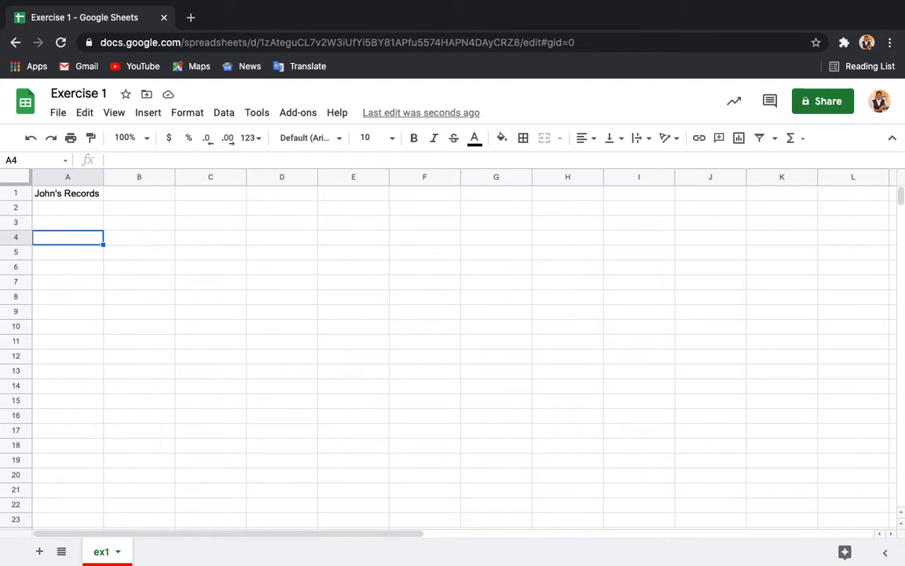
# - Enter the row labels Batman, Superman and Naruto in cells A4 to A6
pyautogui.press('Down')
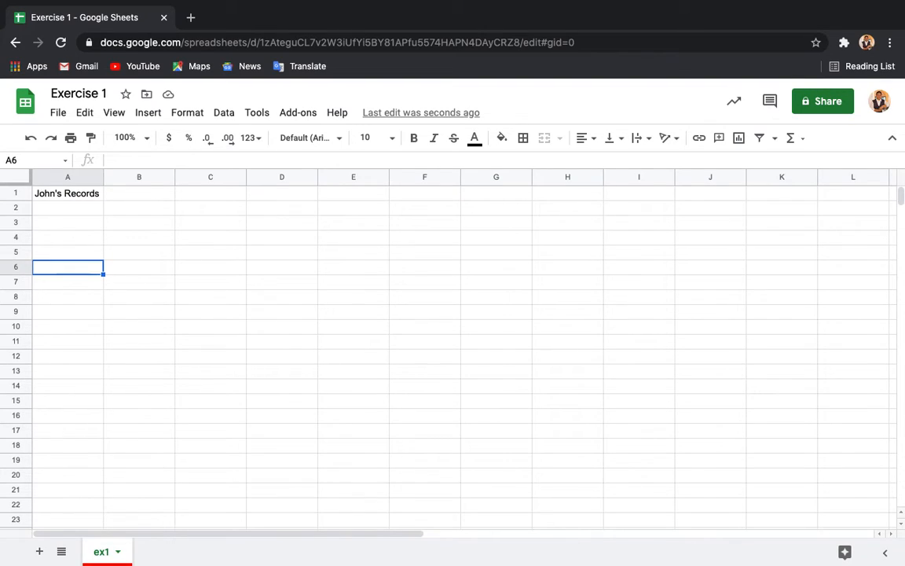
pyautogui.press('Up')
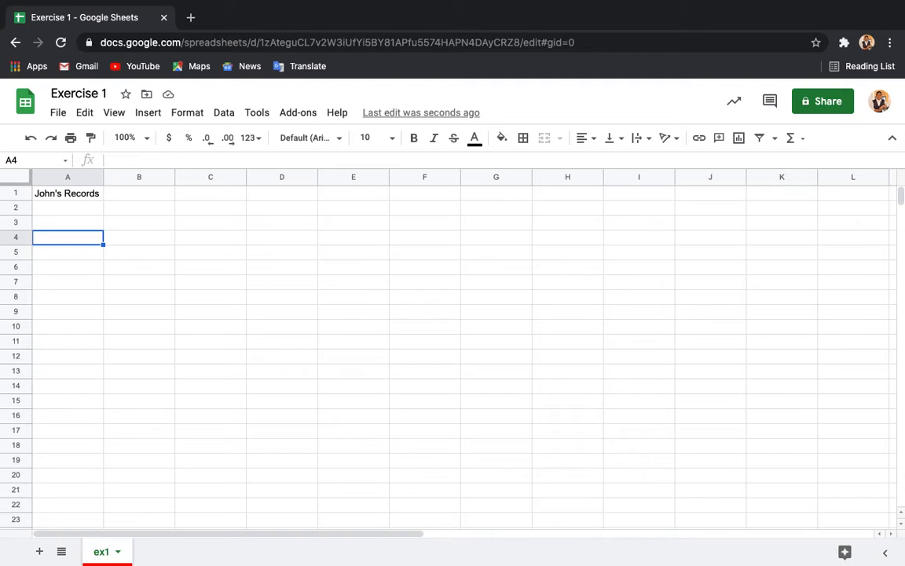
pyautogui.write('Batman')
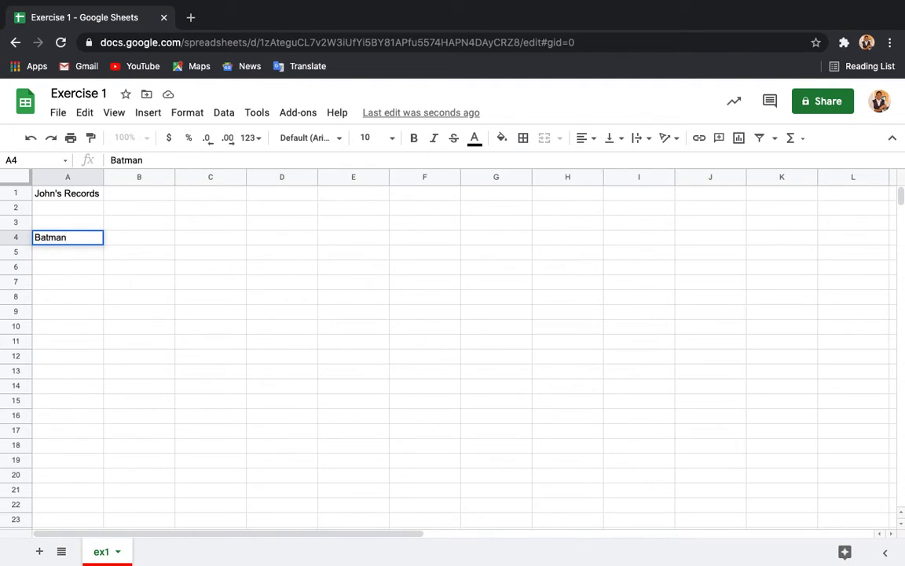
pyautogui.press('Return')
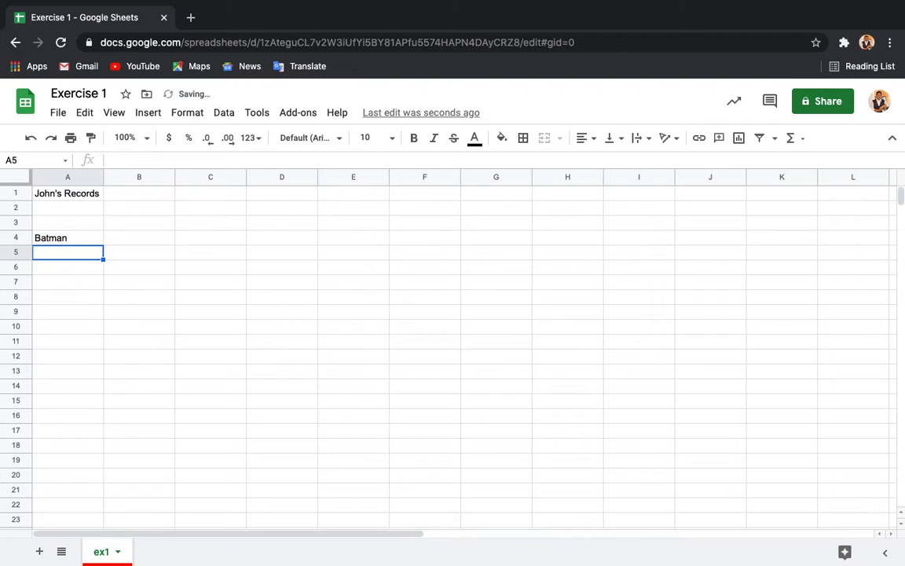
pyautogui.write('Superman')
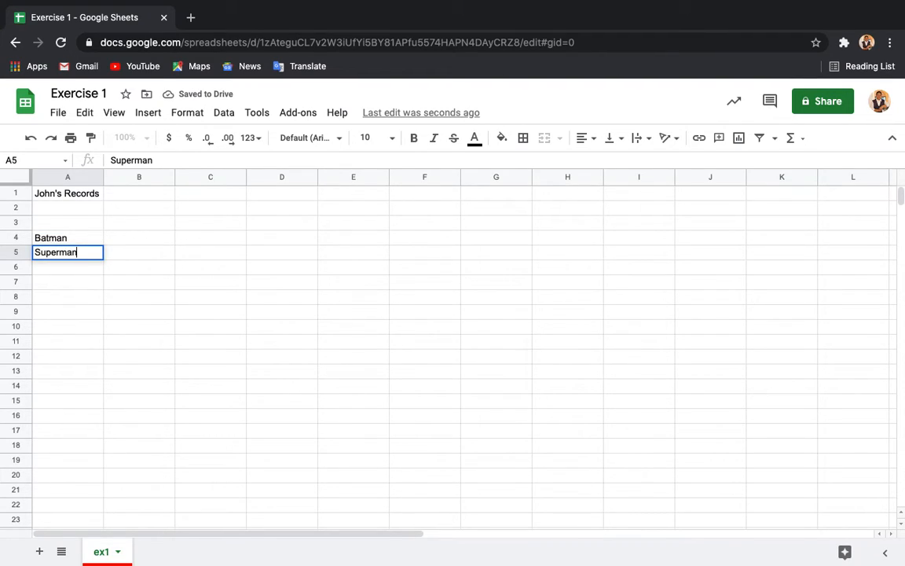
pyautogui.press('Return')
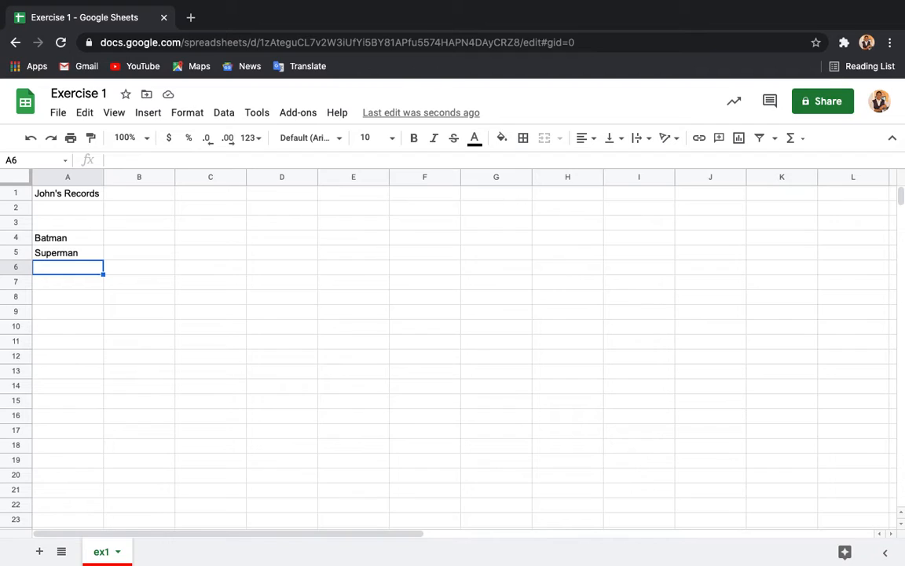
pyautogui.write('N')
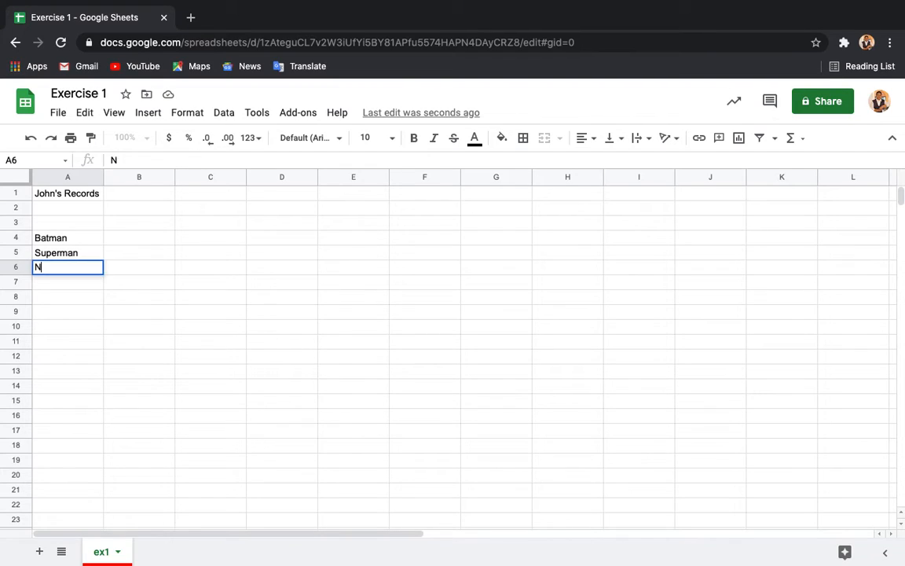
pyautogui.write('aruto')
pyautogui.press('Return')
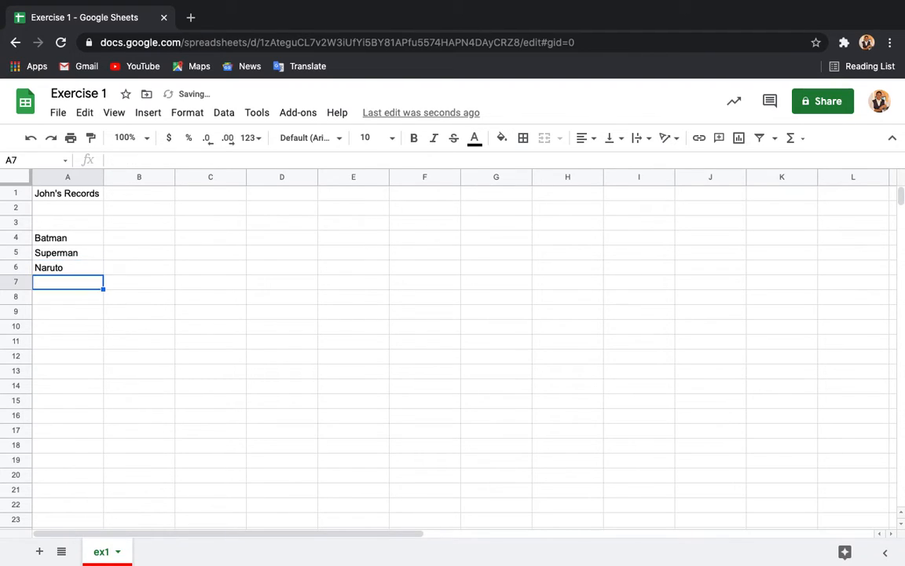
# - Look over the labels in A4:A6 and step through the empty cells beside them in rows 4 to 6
pyautogui.press('Up')
pyautogui.press('Up')
pyautogui.press('Up')
pyautogui.press('Right')
pyautogui.press('Left')
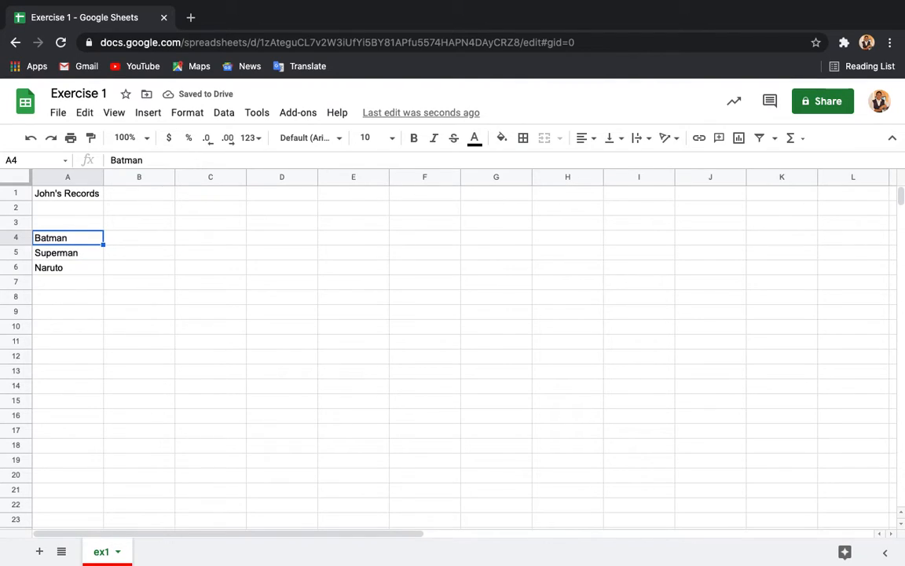
pyautogui.press('Down')
pyautogui.press('Down')
pyautogui.press('Up')
pyautogui.press('Up')
pyautogui.press('Down')
pyautogui.press('Down')
pyautogui.press('Up')
pyautogui.press('Up')
pyautogui.press('Right')
pyautogui.press('Right')
pyautogui.press('Right')
pyautogui.press('Right')
pyautogui.press('Right')
pyautogui.press('Right')
pyautogui.press('Left')
pyautogui.press('Left')
pyautogui.press('Left')
pyautogui.press('Left')
pyautogui.press('Left')
pyautogui.press('Left')
pyautogui.press('Right')
pyautogui.press('Right')
pyautogui.press('Right')
pyautogui.press('Right')
pyautogui.press('Right')
pyautogui.press('Right')
pyautogui.press('Left')
pyautogui.press('Left')
pyautogui.press('Left')
pyautogui.press('Left')
pyautogui.press('Left')
pyautogui.press('Left')
pyautogui.press('Down')
pyautogui.press('Right')
pyautogui.press('Right')
pyautogui.press('Right')
pyautogui.press('Right')
pyautogui.press('Right')
pyautogui.press('Left')
pyautogui.press('Left')
pyautogui.press('Left')
pyautogui.press('Left')
pyautogui.press('Left')
pyautogui.press('Right')
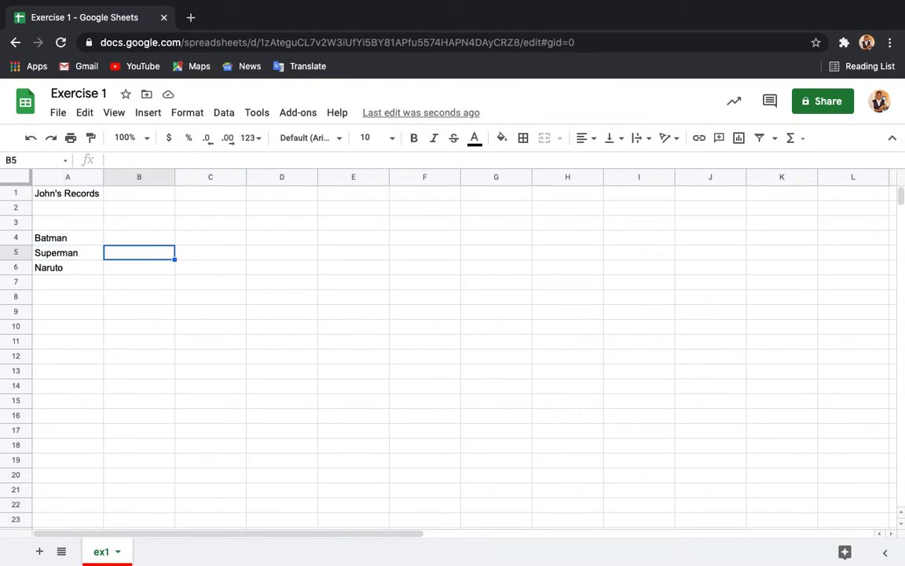
pyautogui.press('Right')
pyautogui.press('Right')
pyautogui.press('Right')
pyautogui.press('Right')
pyautogui.press('Right')
pyautogui.press('Right')
pyautogui.press('Left')
pyautogui.press('Left')
pyautogui.press('Left')
pyautogui.press('Left')
pyautogui.press('Left')
pyautogui.press('Left')
pyautogui.press('Left')
pyautogui.press('Right')
pyautogui.press('Left')
pyautogui.press('Down')
pyautogui.press('Right')
pyautogui.press('Right')
pyautogui.press('Right')
pyautogui.press('Right')
pyautogui.press('Right')
pyautogui.press('Right')
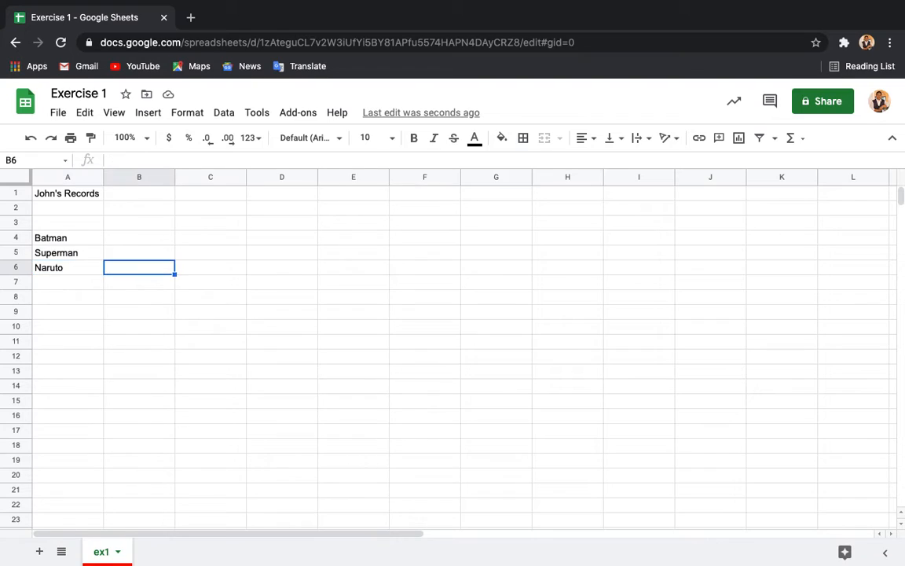
pyautogui.press('Left')
pyautogui.press('Left')
pyautogui.press('Left')
pyautogui.press('Left')
pyautogui.press('Left')
pyautogui.press('Left')
# - Enter the column headings Friday, Saturday and Sunday in cells B3 to D3
pyautogui.press('Up')
pyautogui.press('Up')
pyautogui.press('Up')
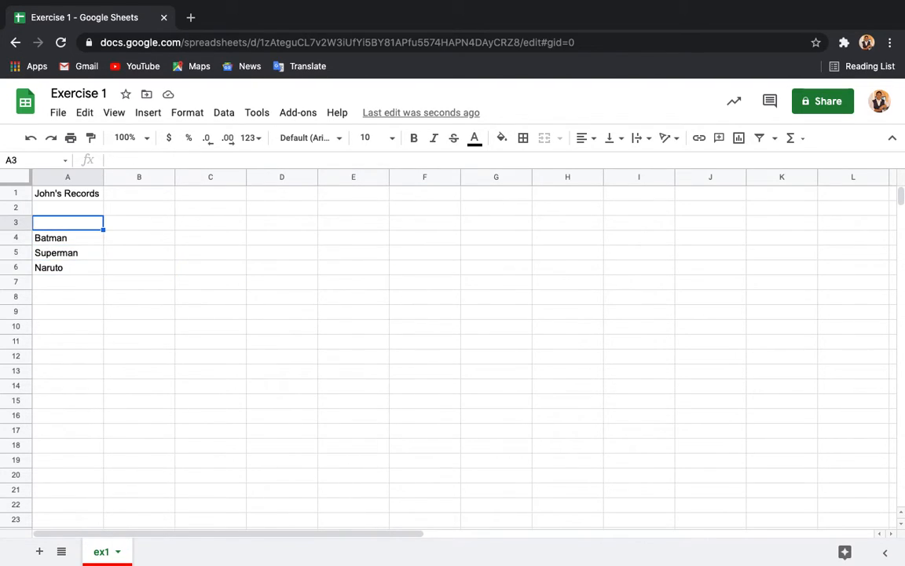
pyautogui.press('Right')
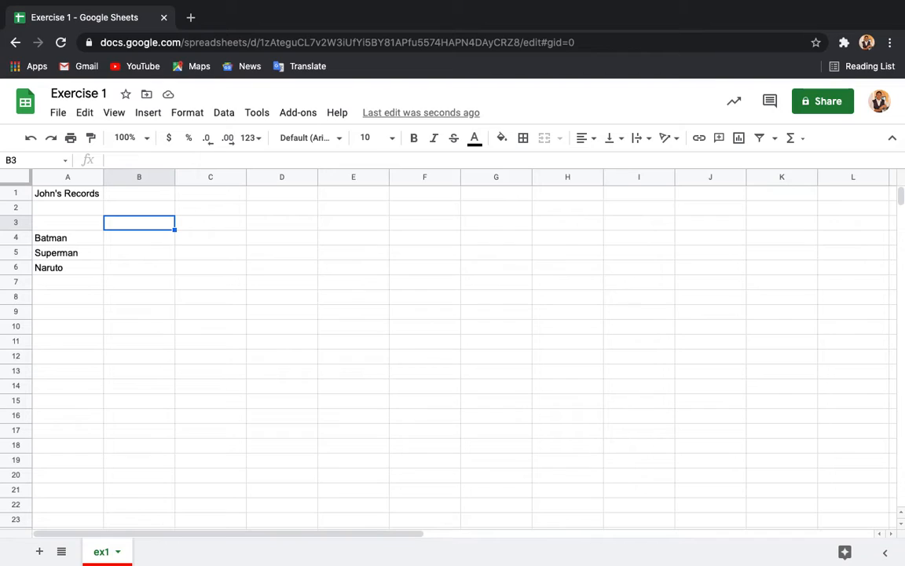
pyautogui.write('Friday')
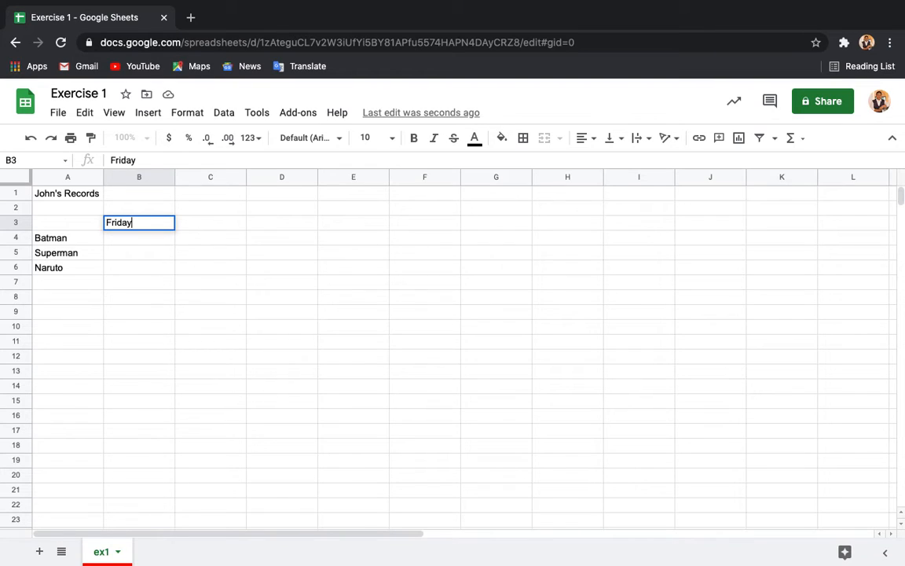
pyautogui.press('Tab')
pyautogui.write('Saturday')
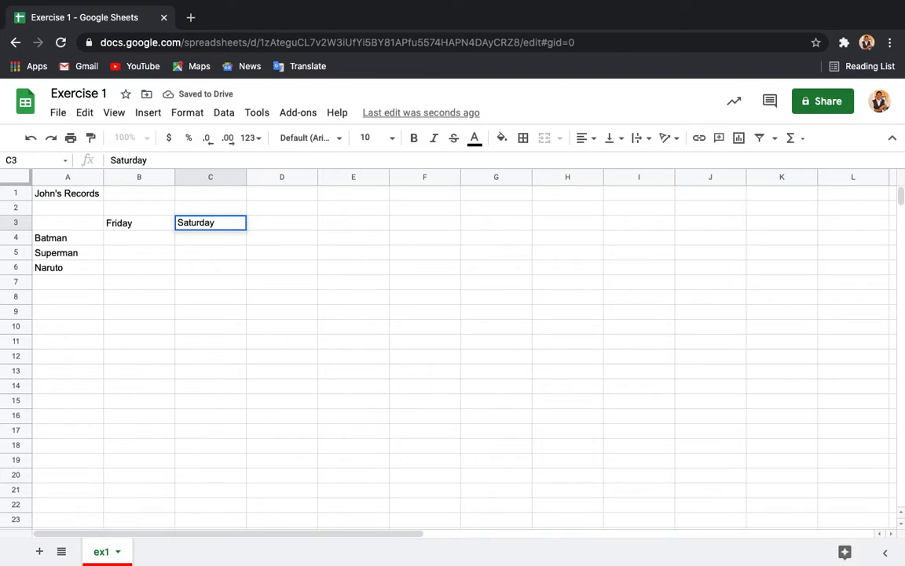
pyautogui.press('Tab')
pyautogui.write('Sunday')
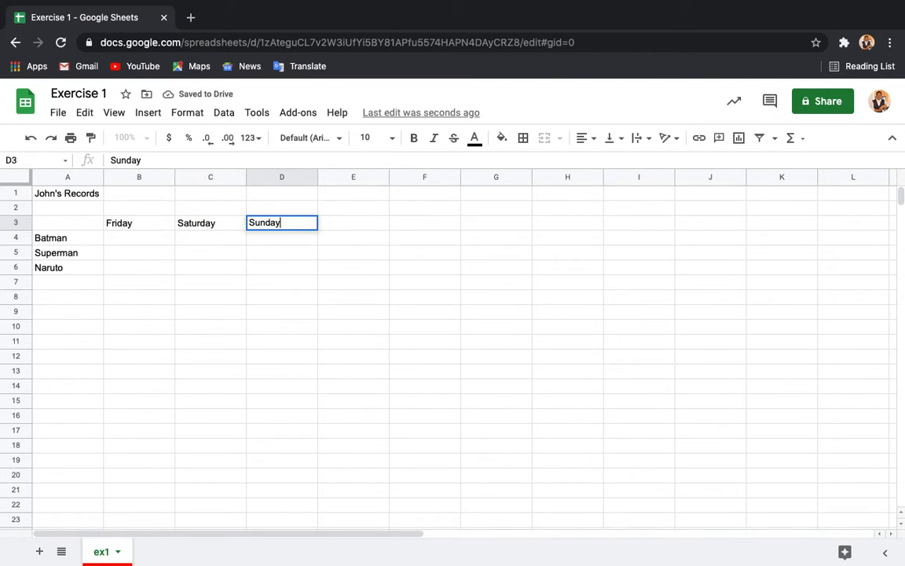
pyautogui.press('Return')
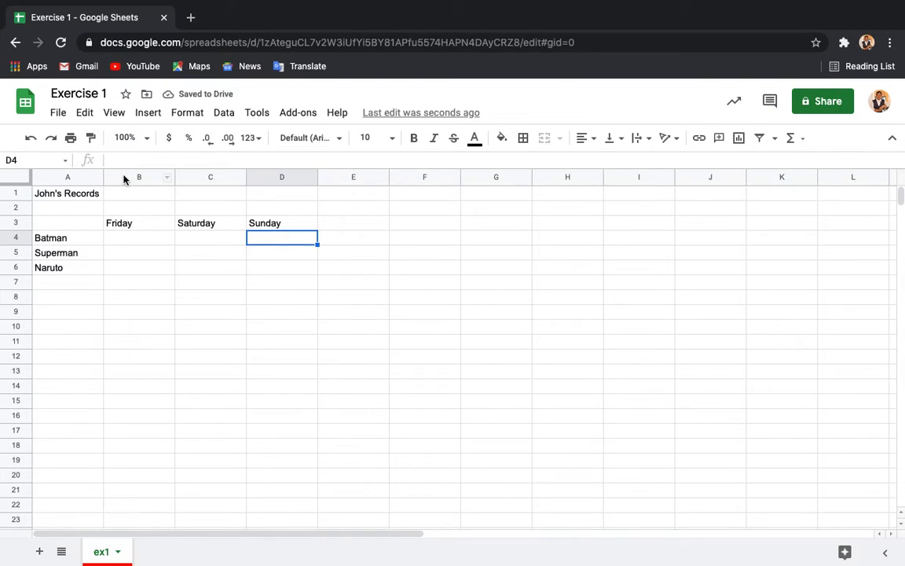
pyautogui.click(140, 225)
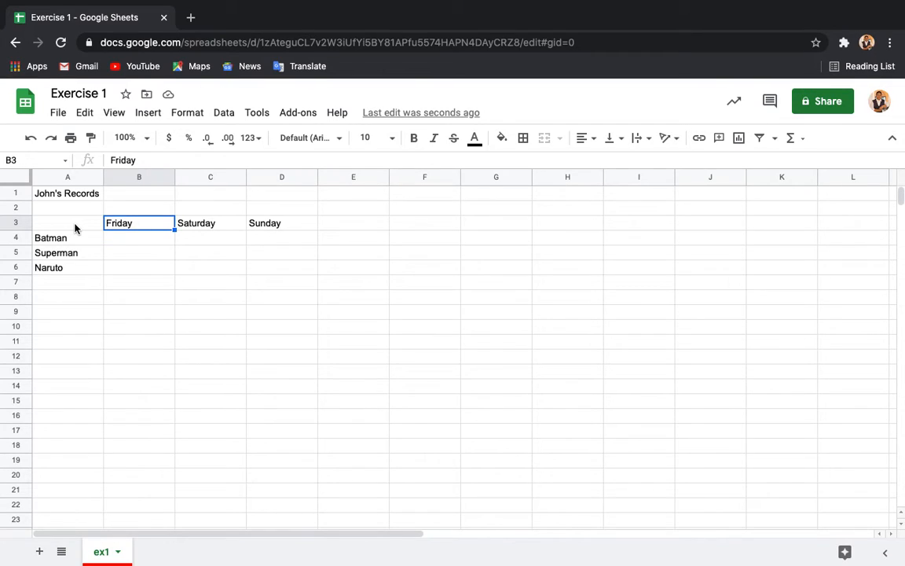
pyautogui.click(72, 226)
pyautogui.moveTo(72, 226); pyautogui.dragTo(90, 244)
pyautogui.click(109, 241)
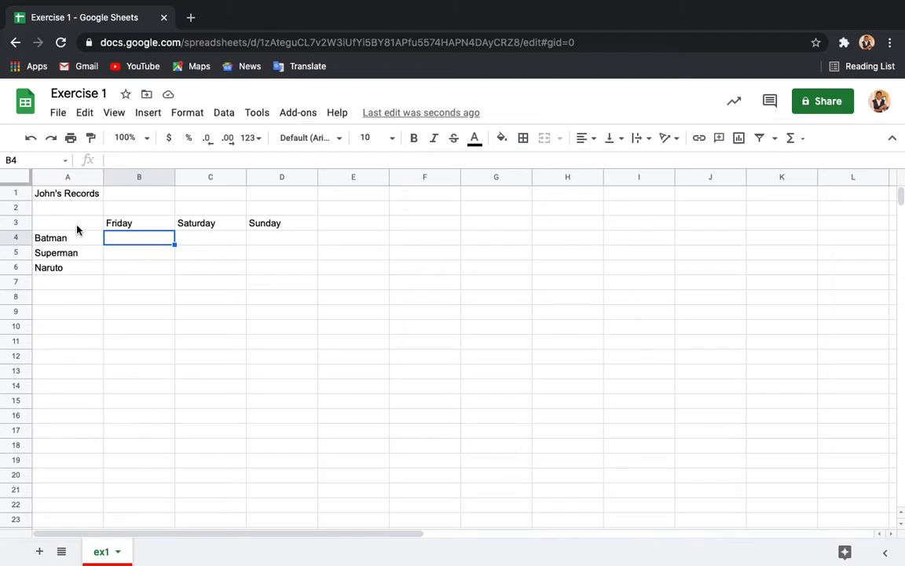
# - Apply all borders to the table range A3:D6
pyautogui.click(75, 226)
pyautogui.moveTo(75, 226); pyautogui.dragTo(287, 277)
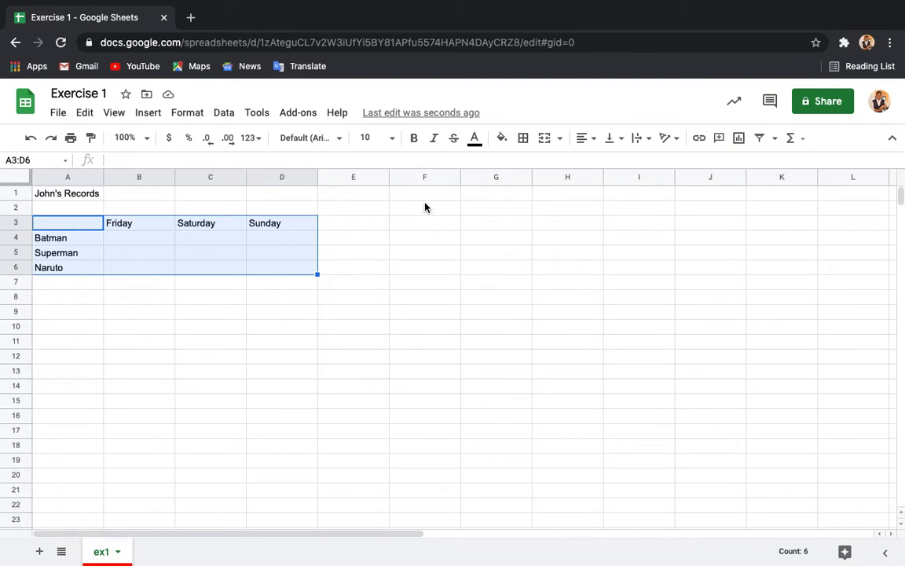
pyautogui.click(523, 139)
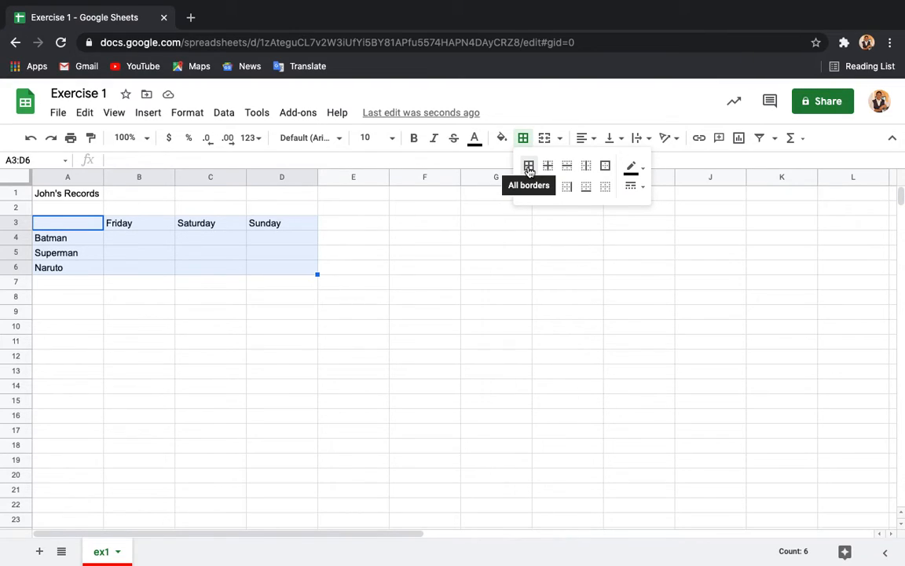
pyautogui.click(529, 167)
pyautogui.click(140, 290)
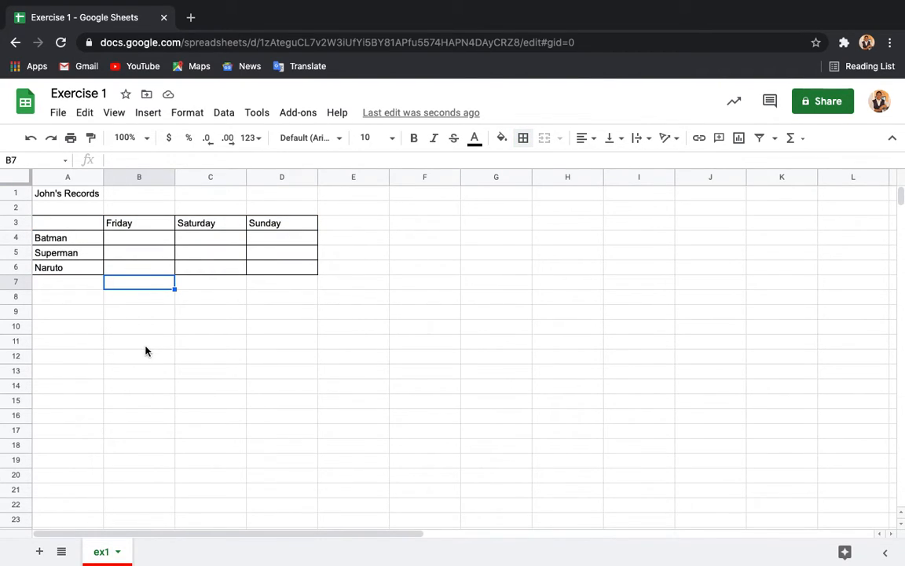
# - Center the contents of columns B through H horizontally
pyautogui.click(134, 243)
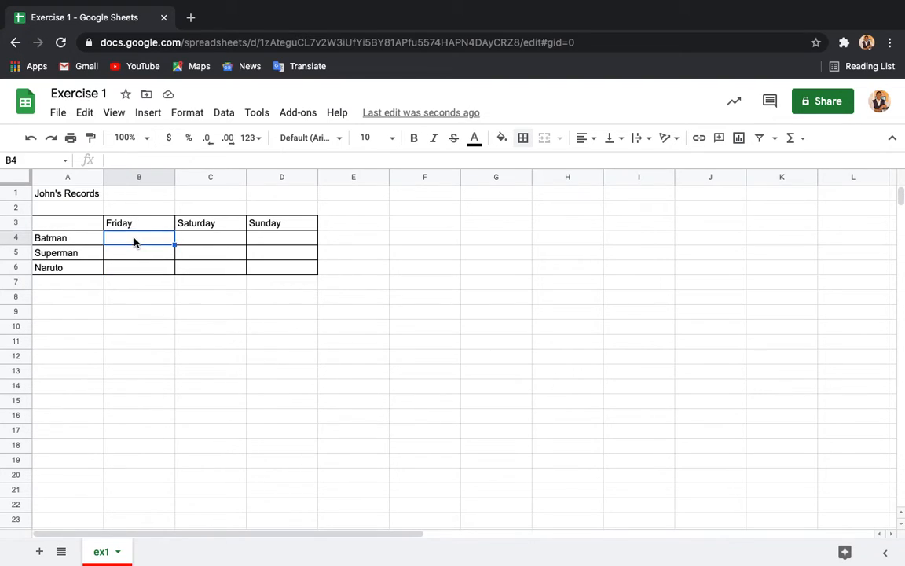
pyautogui.click(139, 178)
pyautogui.moveTo(175, 186); pyautogui.dragTo(595, 184)
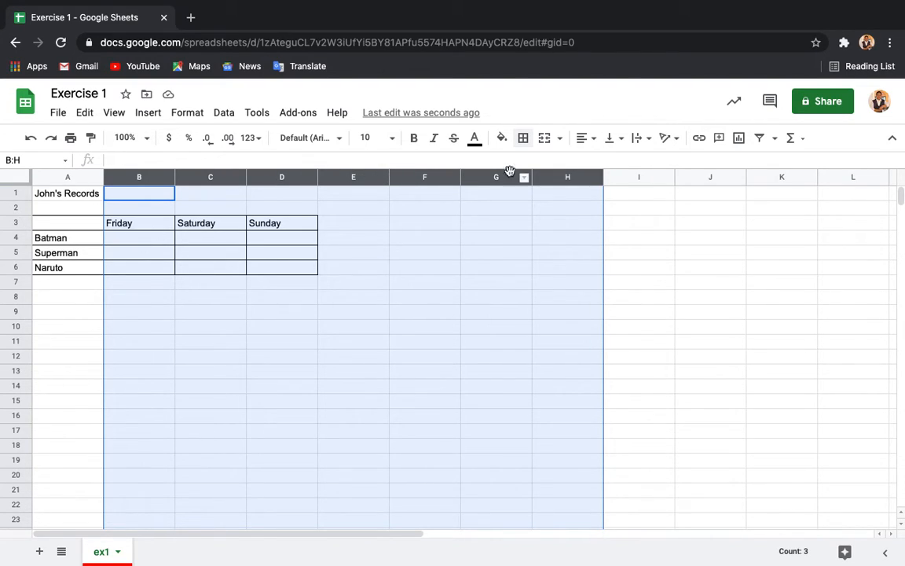
pyautogui.click(584, 138)
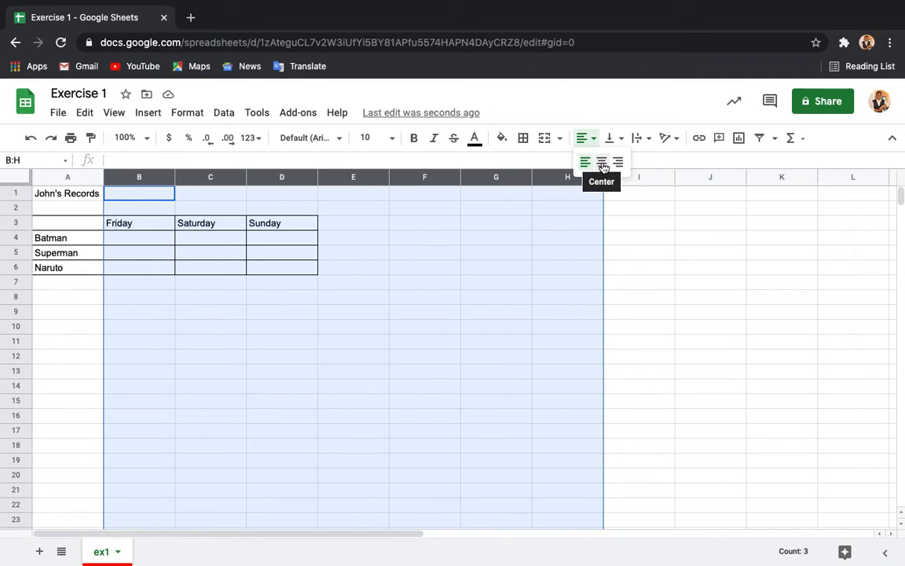
pyautogui.click(602, 162)
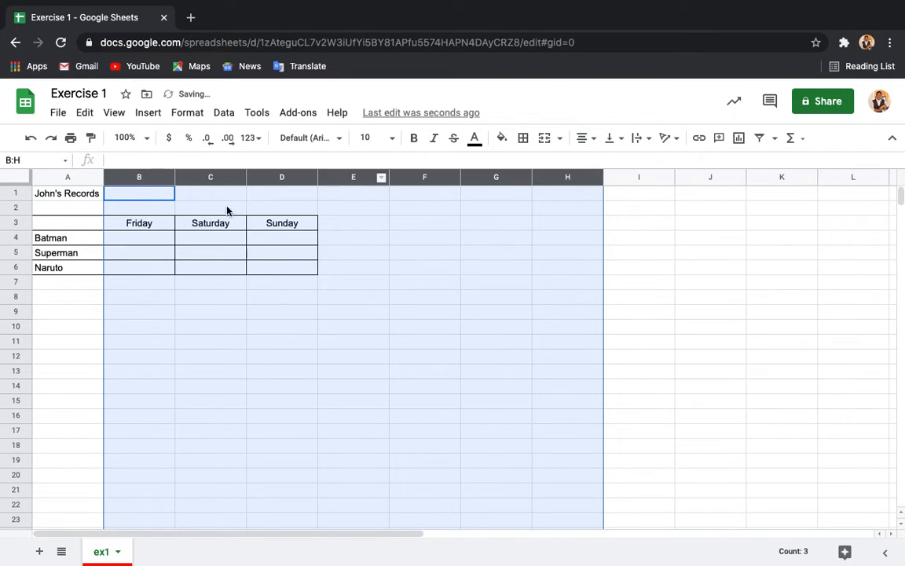
pyautogui.click(143, 237)
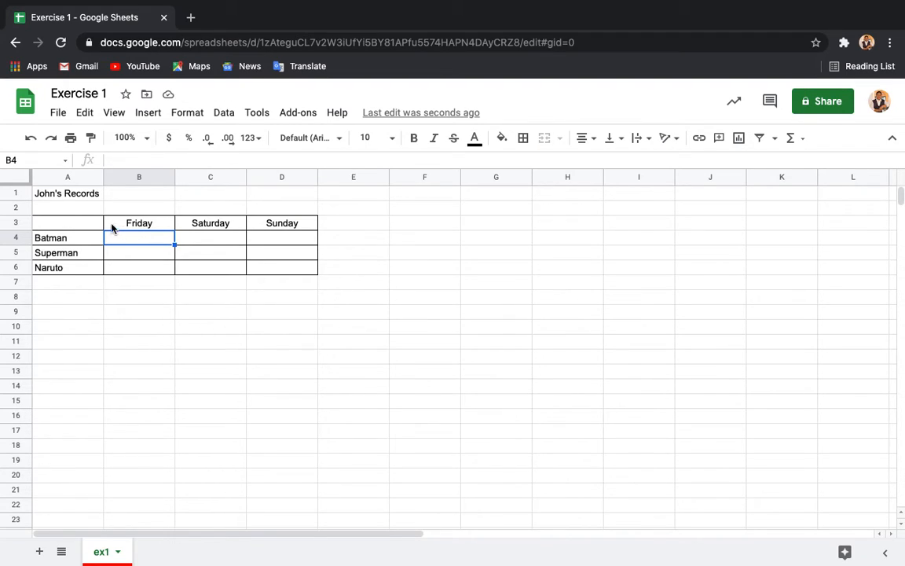
pyautogui.click(37, 245)
pyautogui.click(40, 256)
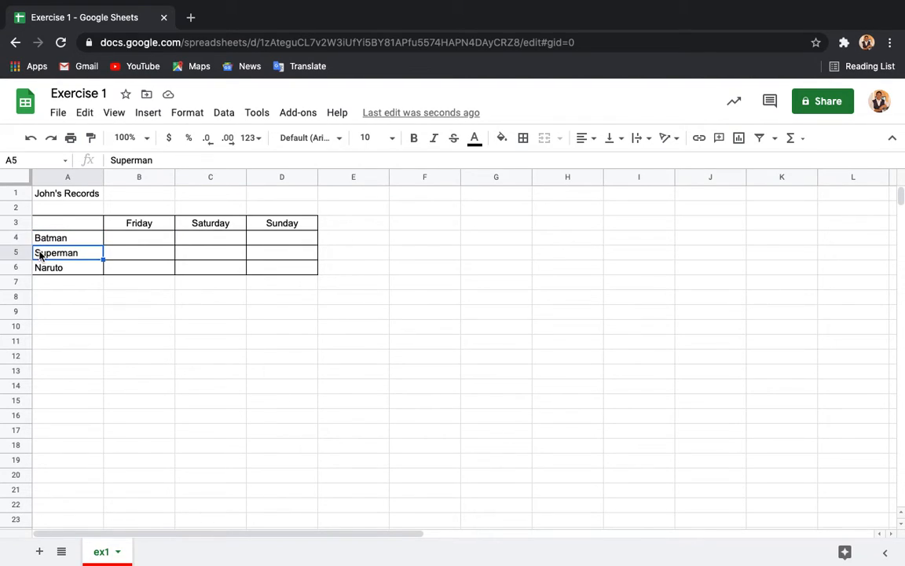
pyautogui.click(46, 272)
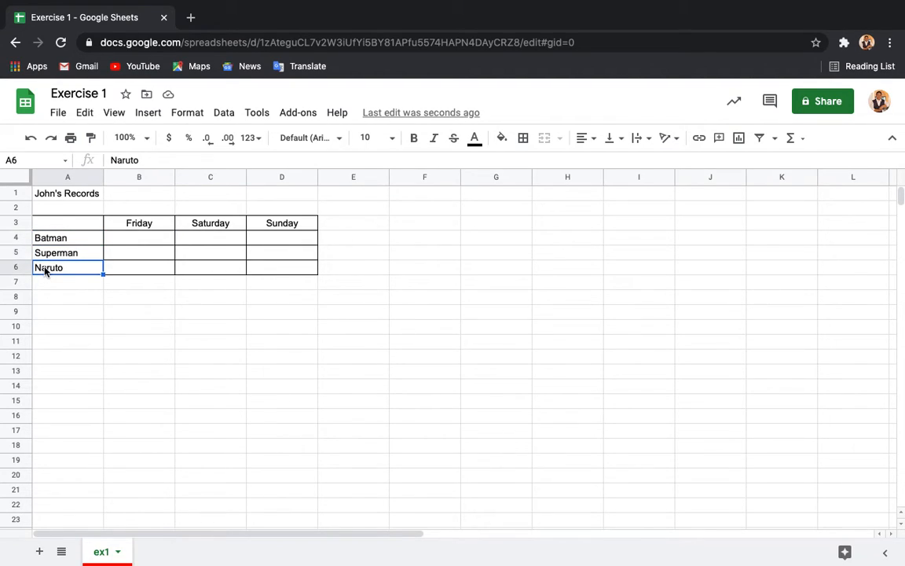
# - Enter the Friday values 4, 6 and 8 for Batman, Superman and Naruto in cells B4 to B6
pyautogui.click(144, 229)
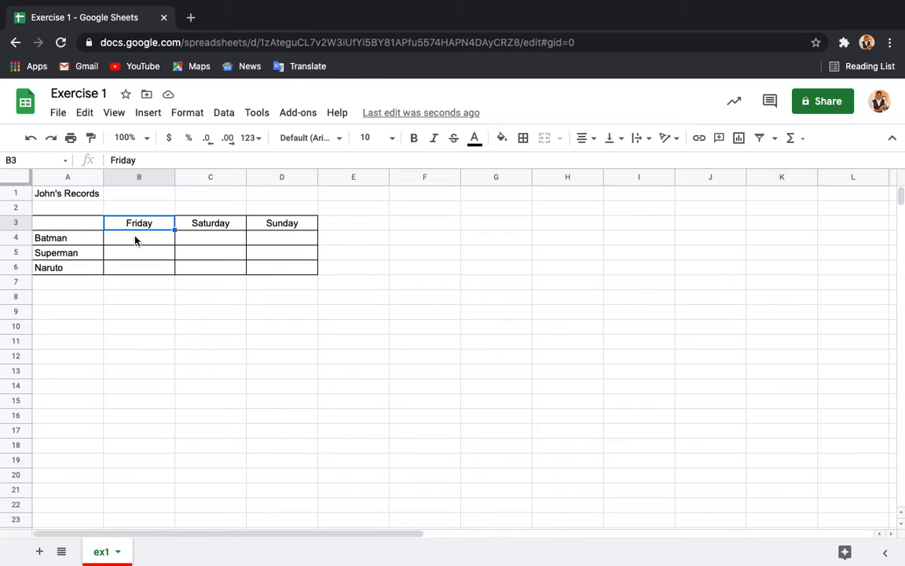
pyautogui.click(139, 242)
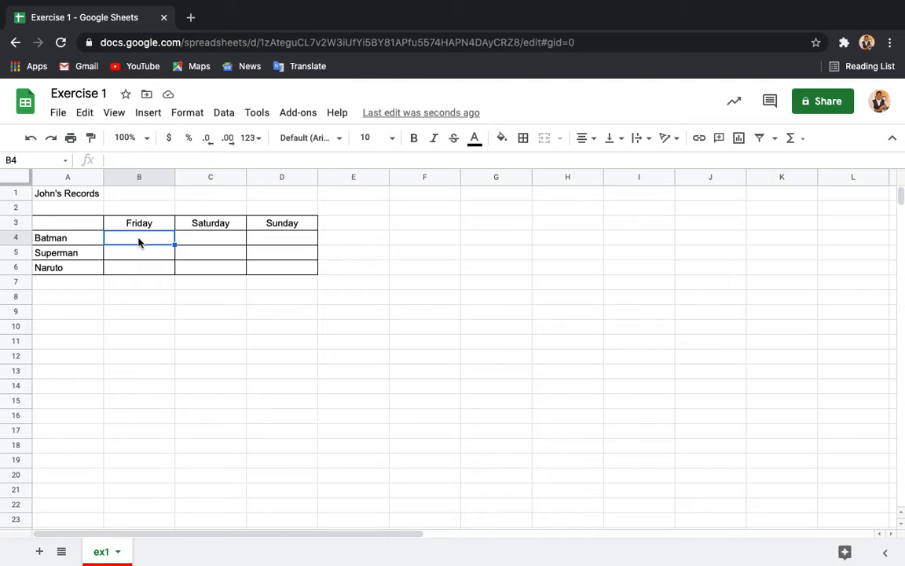
pyautogui.write('4')
pyautogui.press('Return')
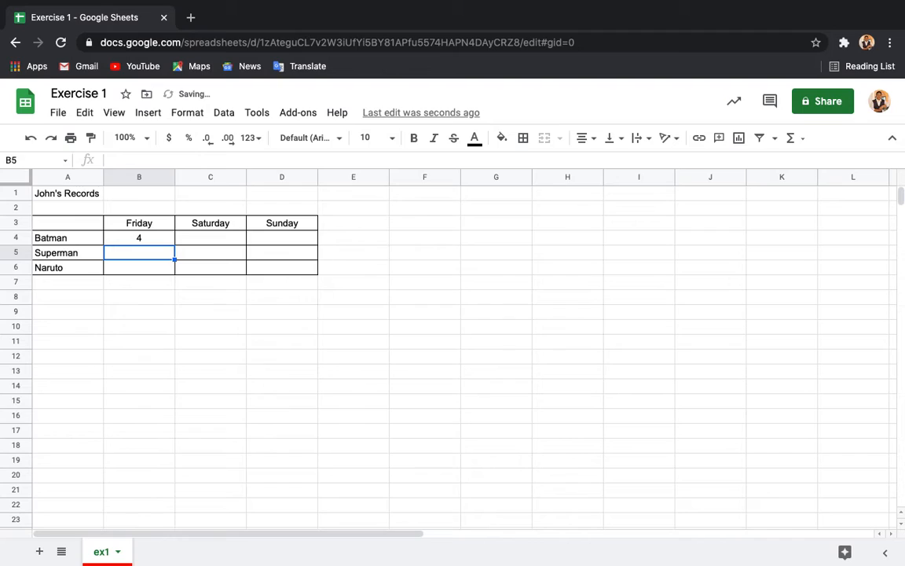
pyautogui.write('6')
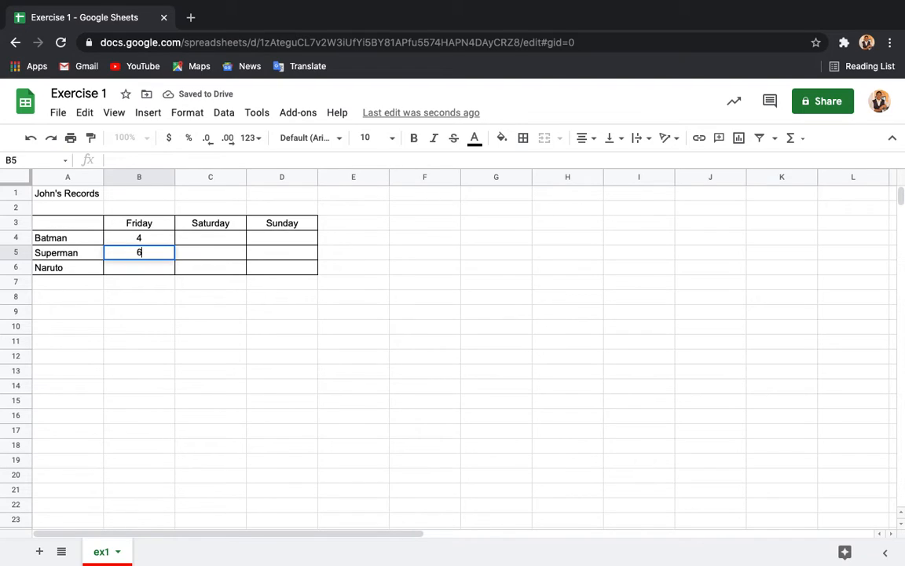
pyautogui.press('Return')
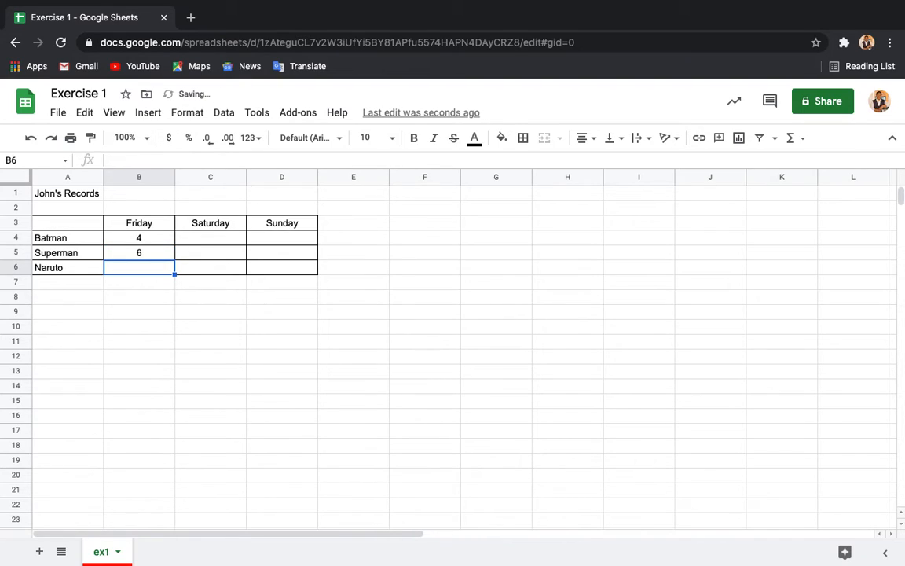
pyautogui.write('8')
pyautogui.press('Tab')
# - Enter the Saturday values 5 in C4 and 3 in C5, and Superman's Sunday value 4 in D5
pyautogui.press('Up')
pyautogui.press('Up')
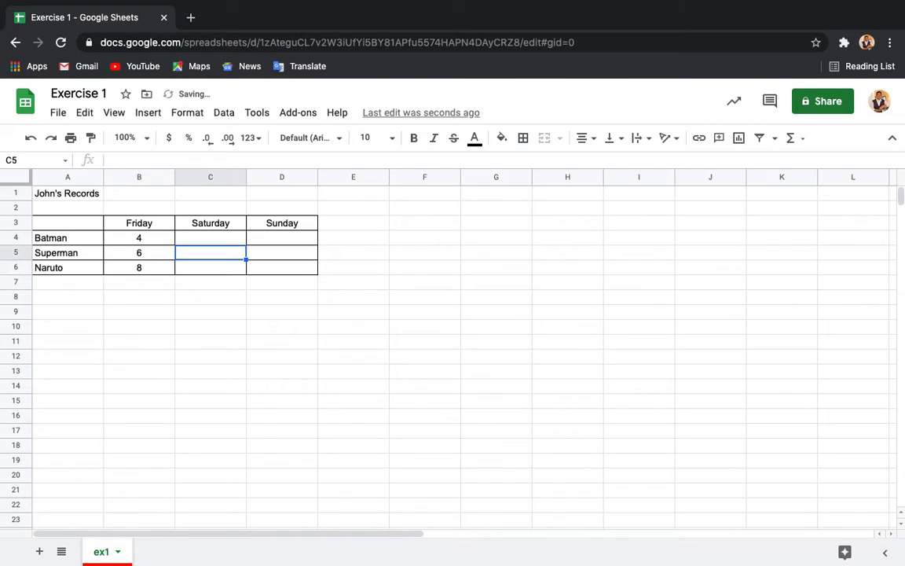
pyautogui.write('5')
pyautogui.press('Return')
pyautogui.write('3')
pyautogui.press('Tab')
pyautogui.write('4')
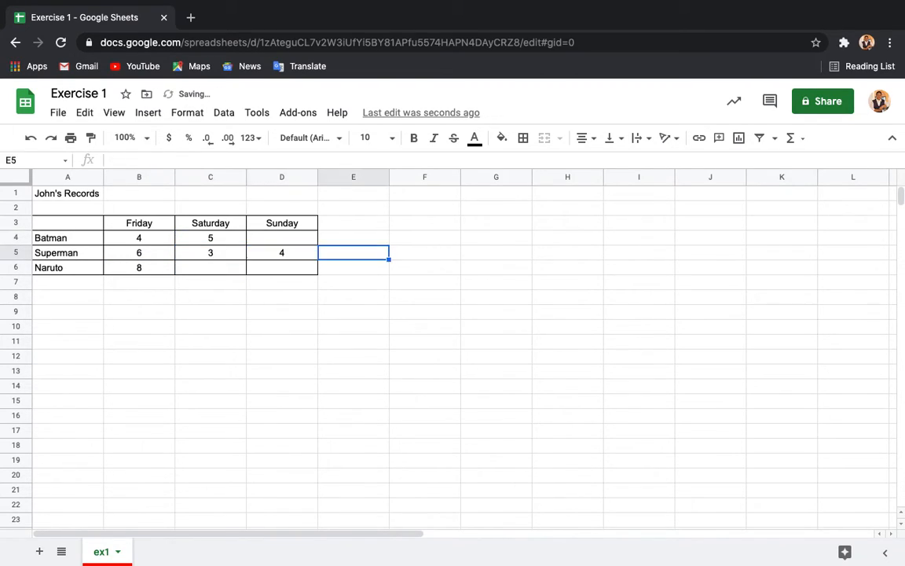
# - Enter 6 in D4, 6 in D6 and 9 in C6 to fill the remaining Saturday and Sunday cells
pyautogui.press('Up')
pyautogui.write('6')
pyautogui.press('Return')
pyautogui.press('Down')
pyautogui.write('6')
pyautogui.press('Left')
pyautogui.write('9')
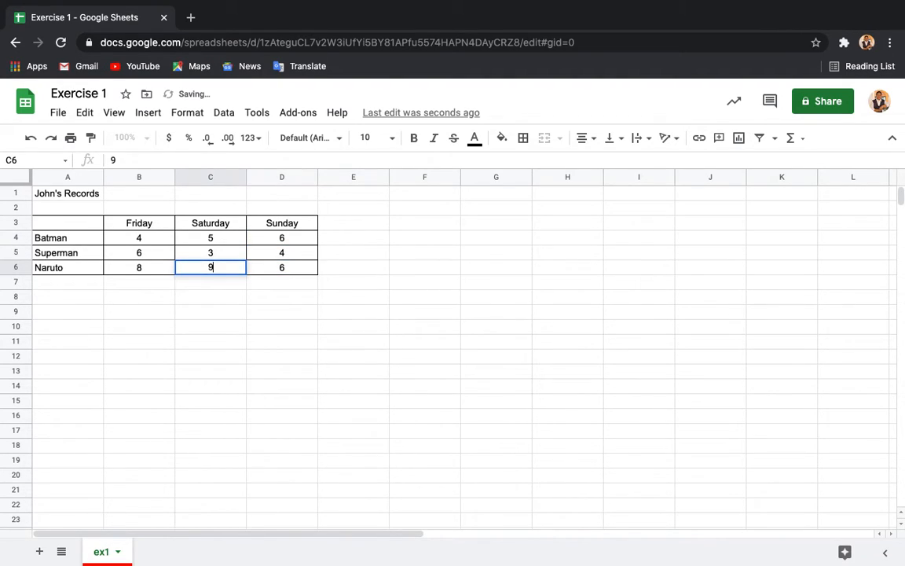
pyautogui.press('Tab')
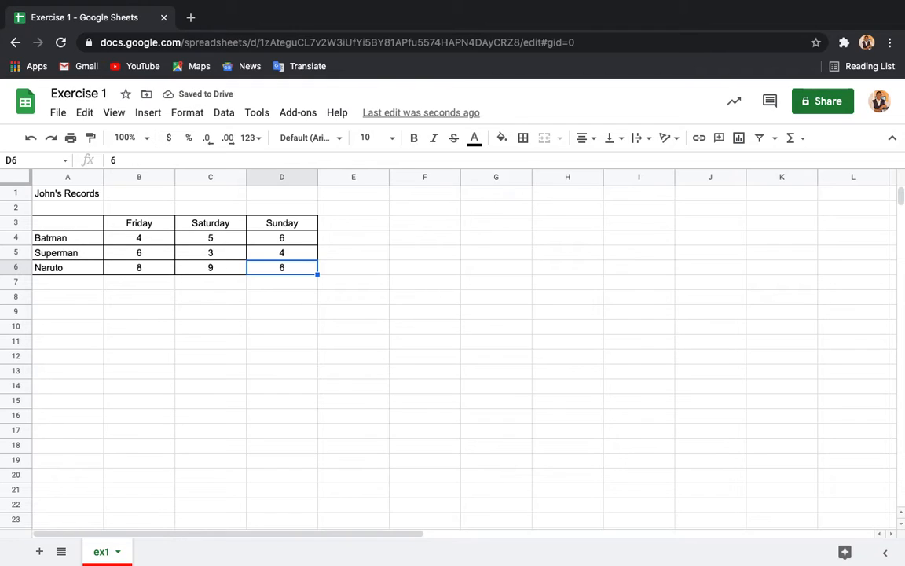
# - Enter the label SUM in cell A10 below the table
pyautogui.click(282, 238)
pyautogui.press('Right')
pyautogui.press('Down')
pyautogui.press('Down')
pyautogui.press('Down')
pyautogui.press('Down')
pyautogui.press('Left')
pyautogui.press('Left')
pyautogui.press('Left')
pyautogui.press('Left')
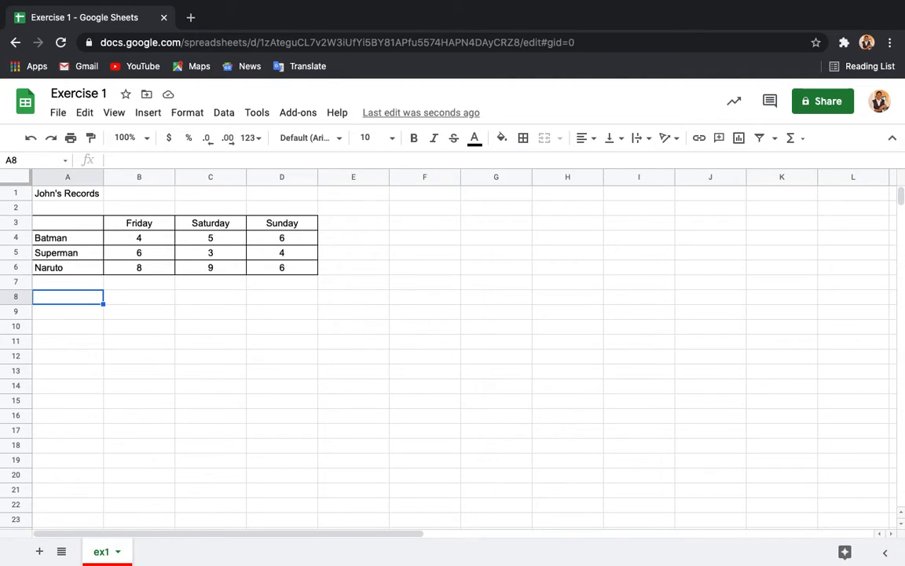
pyautogui.press('Down')
pyautogui.press('Down')
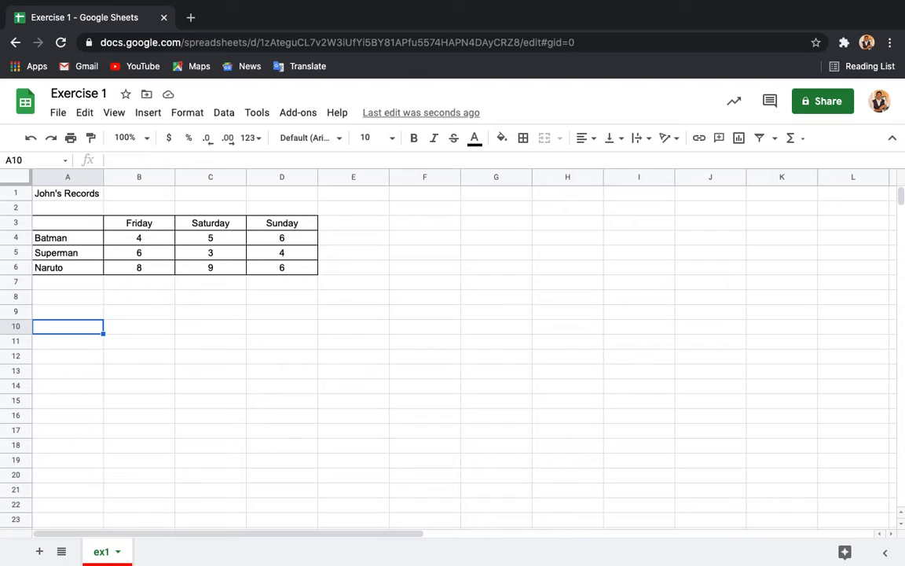
pyautogui.write('SUM')
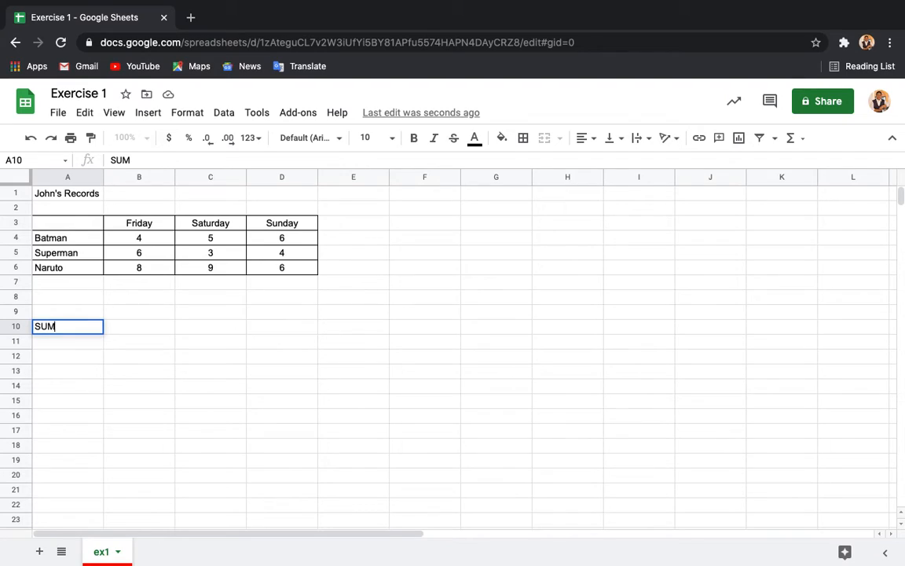
pyautogui.press('Return')
pyautogui.click(67, 327)
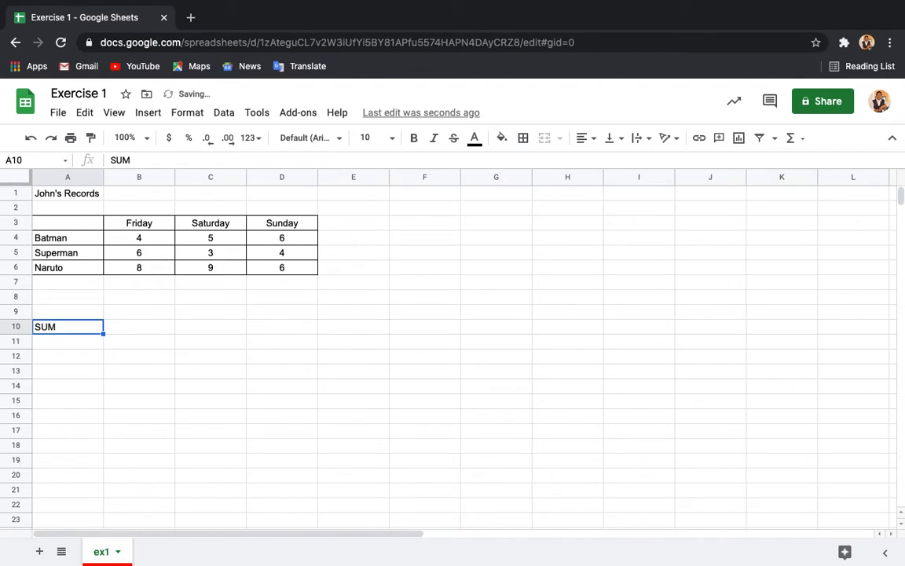
# - Step through Batman's Friday, Saturday and Sunday values in B4:D4 to add them up mentally
pyautogui.click(139, 327)
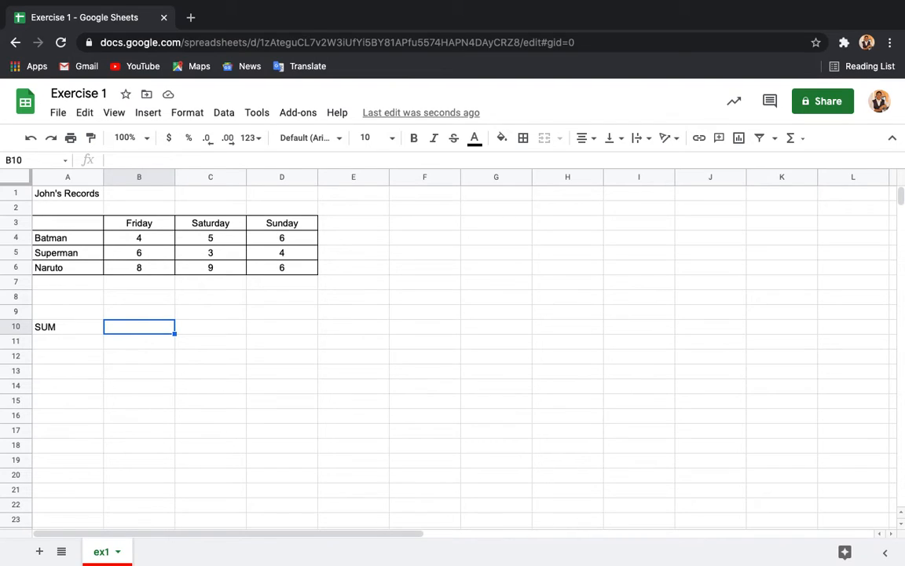
pyautogui.press('Right')
pyautogui.press('Right')
pyautogui.press('Up')
pyautogui.press('Right')
pyautogui.press('Up')
pyautogui.press('Up')
pyautogui.press('Up')
pyautogui.press('Up')
pyautogui.press('Up')
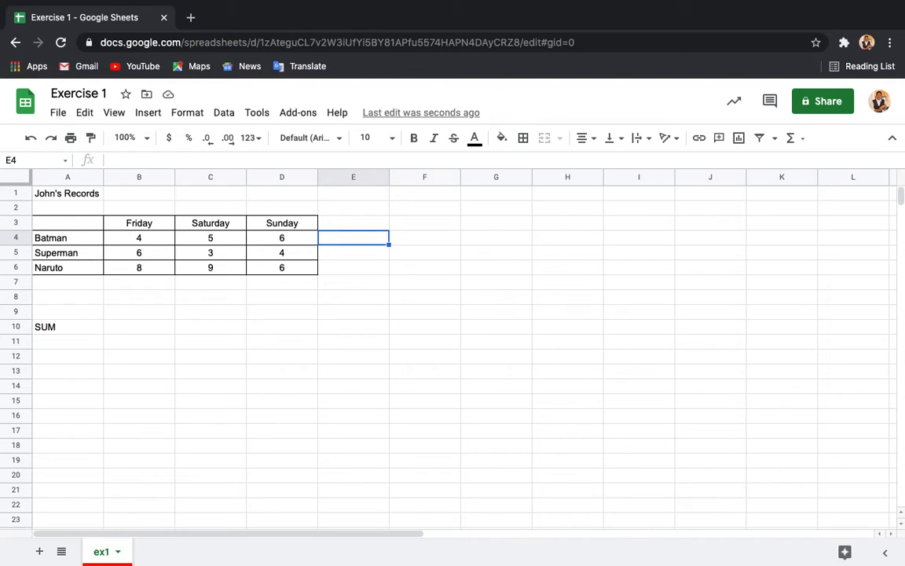
pyautogui.press('Left')
pyautogui.press('Left')
pyautogui.press('Left')
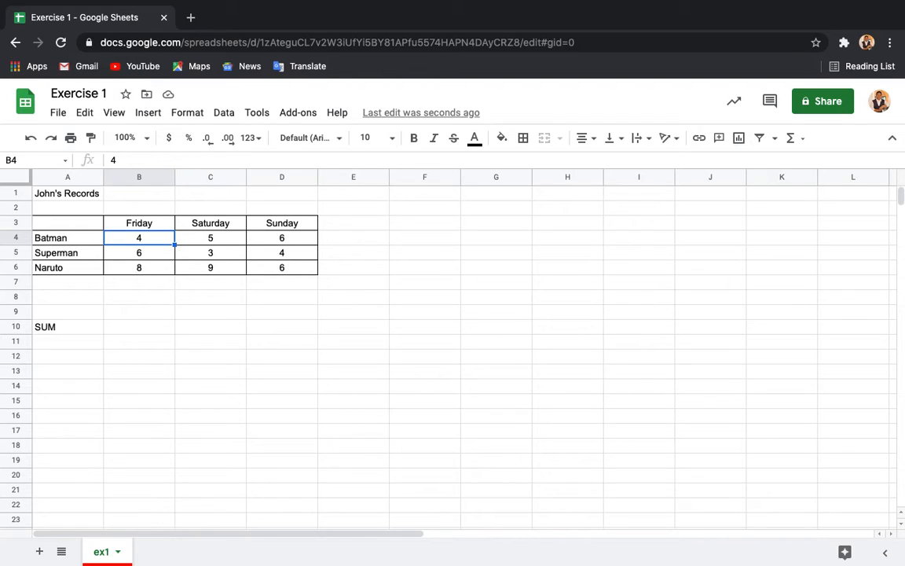
pyautogui.press('Right')
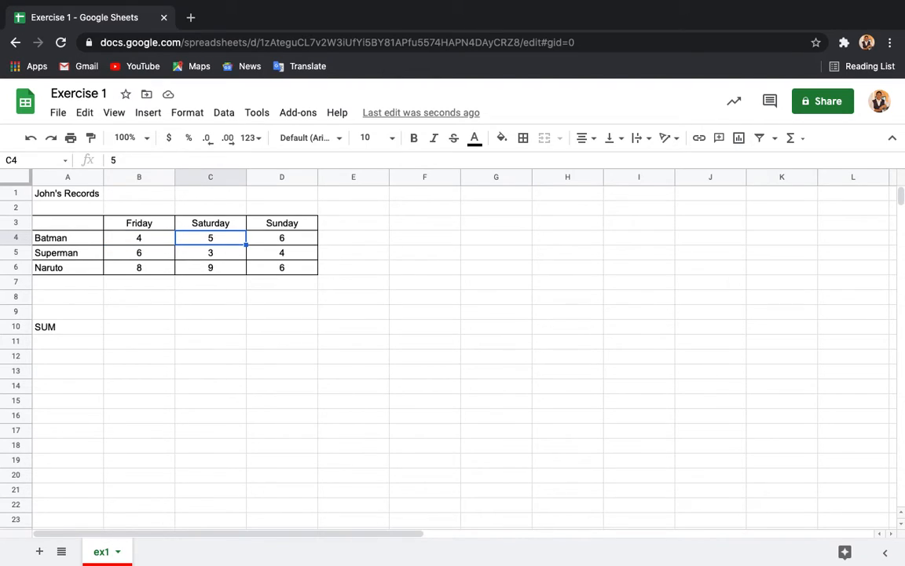
pyautogui.press('Right')
pyautogui.press('Left')
pyautogui.press('Left')
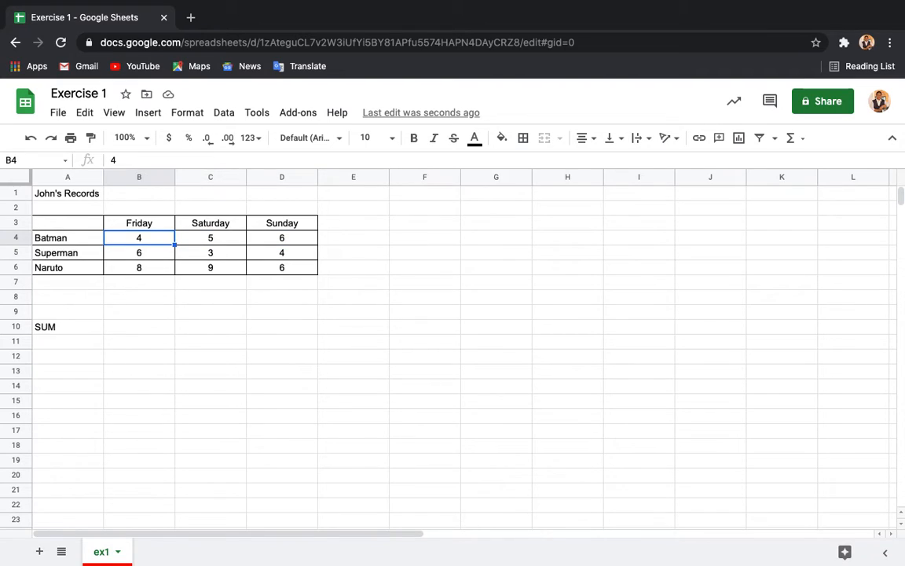
pyautogui.press('Right')
pyautogui.press('Right')
pyautogui.press('Left')
pyautogui.press('Left')
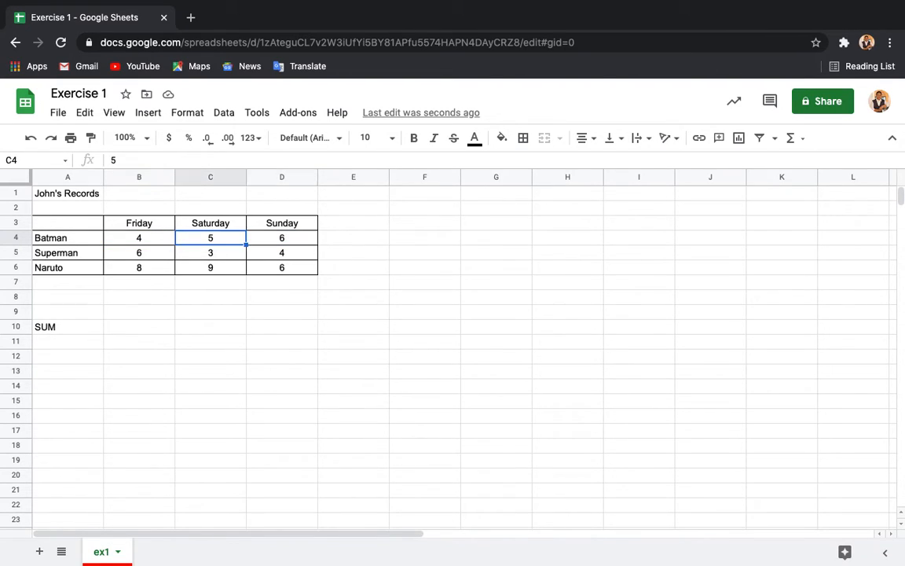
pyautogui.press('Right')
pyautogui.press('Left')
pyautogui.press('Right')
pyautogui.press('Right')
pyautogui.press('Left')
pyautogui.press('Left')
# - Enter 15 as Batman's sum in E4 and add the column heading Total in E3
pyautogui.press('Right')
pyautogui.press('Right')
pyautogui.press('Right')
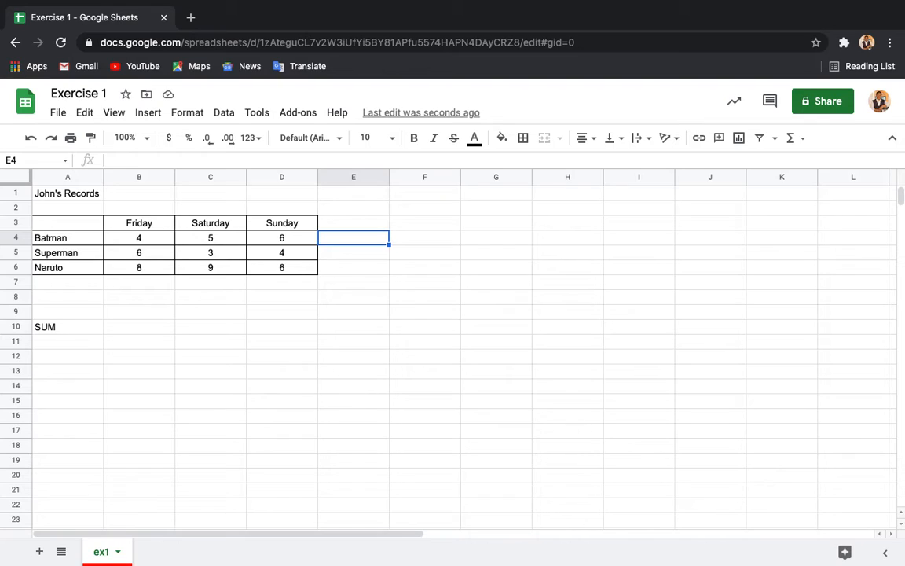
pyautogui.write('15')
pyautogui.press('Return')
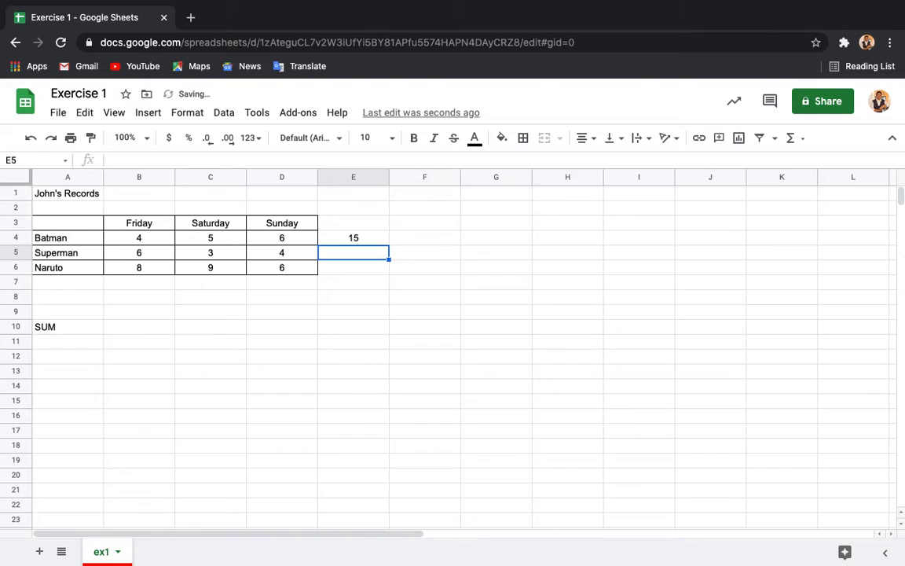
pyautogui.press('Up')
pyautogui.press('Up')
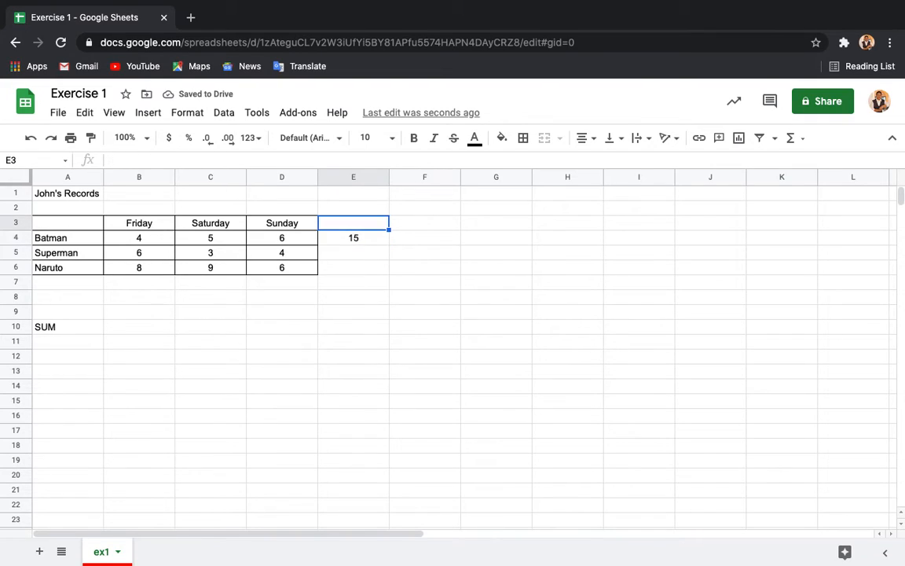
pyautogui.write('Total')
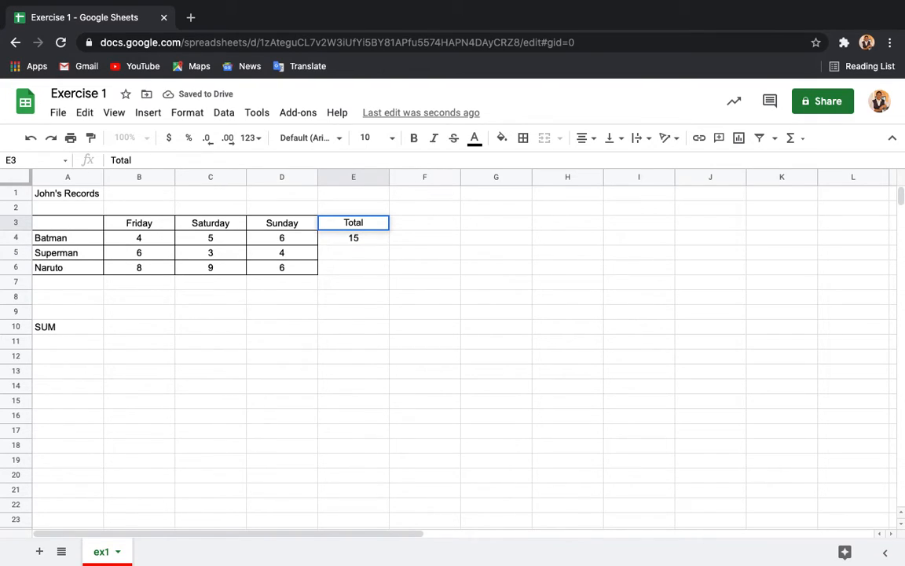
pyautogui.press('Return')
# - Go through Superman's values in row 5 and enter 13 as the total in E5
pyautogui.press('Down')
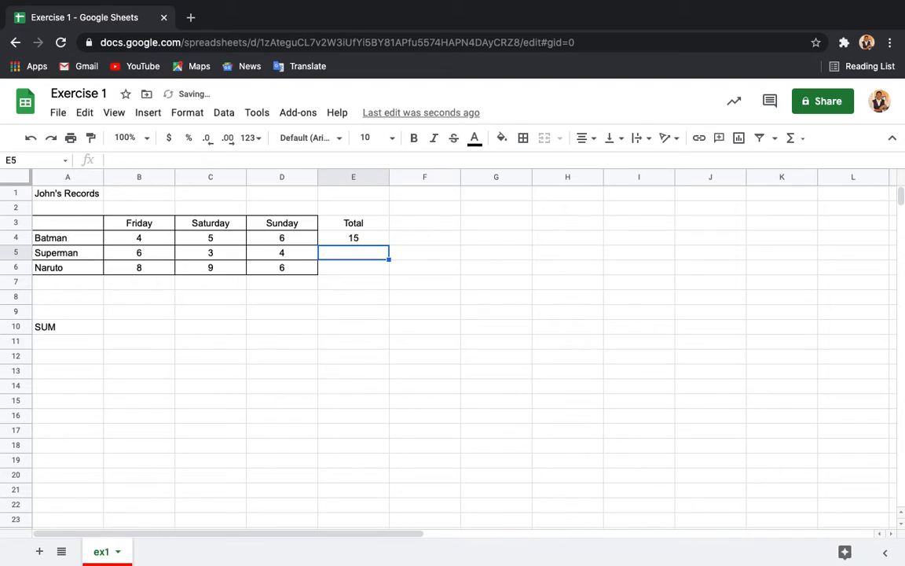
pyautogui.press('Left')
pyautogui.press('Left')
pyautogui.press('Left')
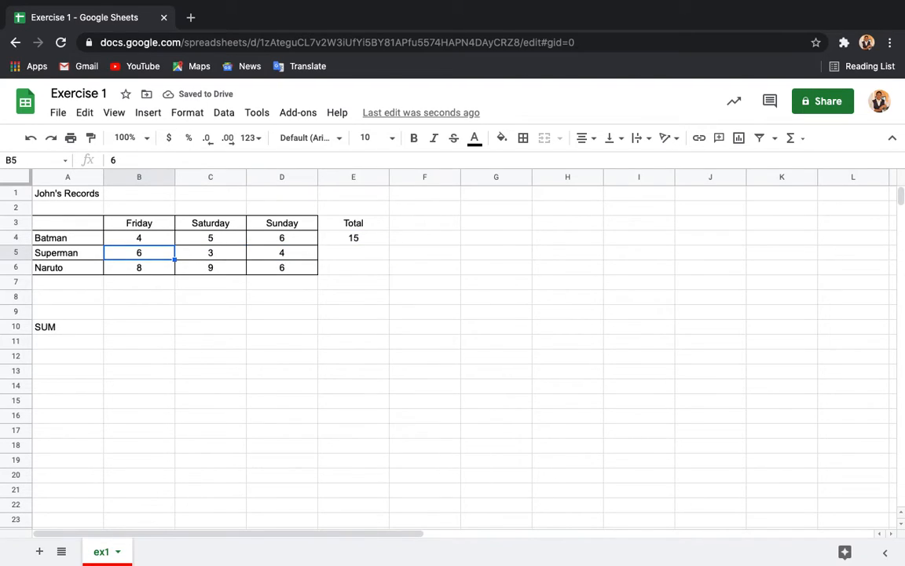
pyautogui.press('Right')
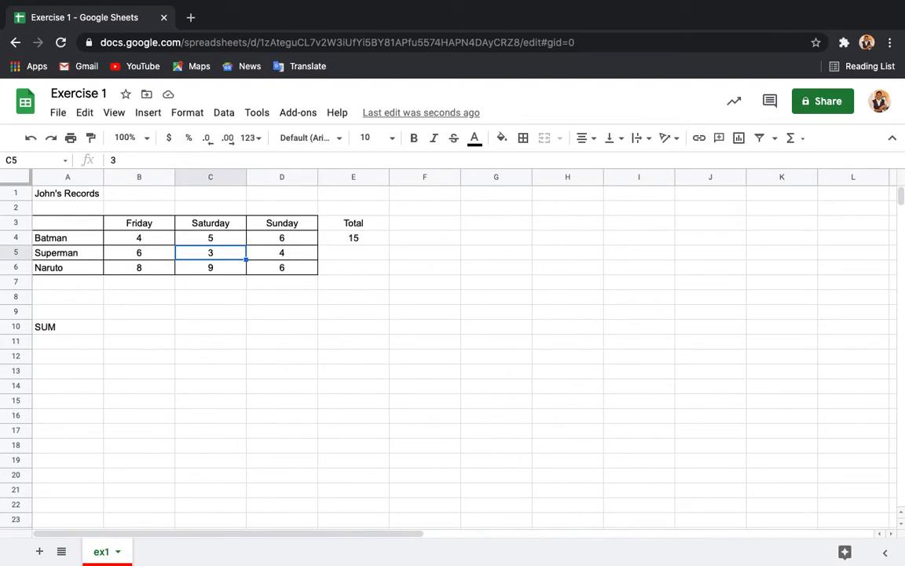
pyautogui.press('Right')
pyautogui.press('Right')
pyautogui.write('13')
pyautogui.press('Return')
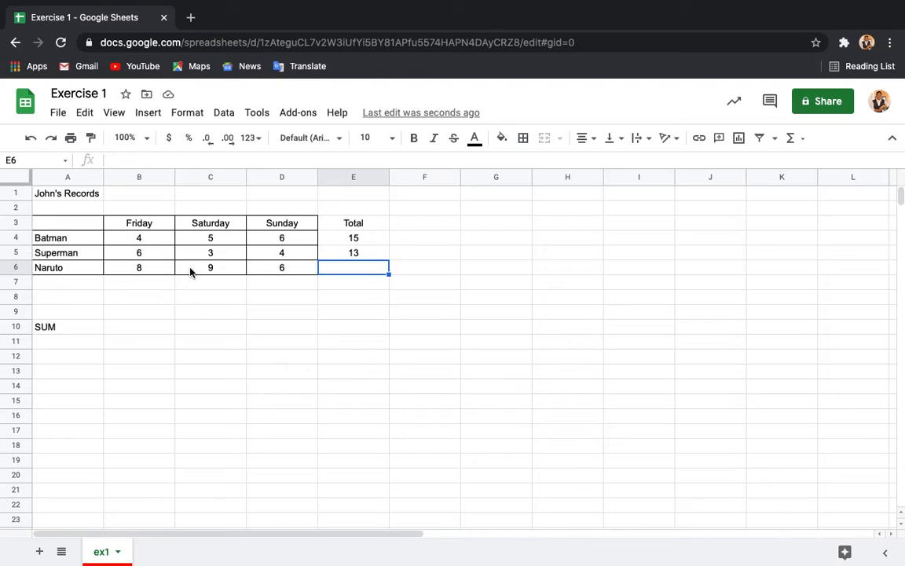
# - Review Batman's values in B4:D4, the typed total in E4 and the SUM label in A10
pyautogui.click(157, 243)
pyautogui.press('Right')
pyautogui.press('Right')
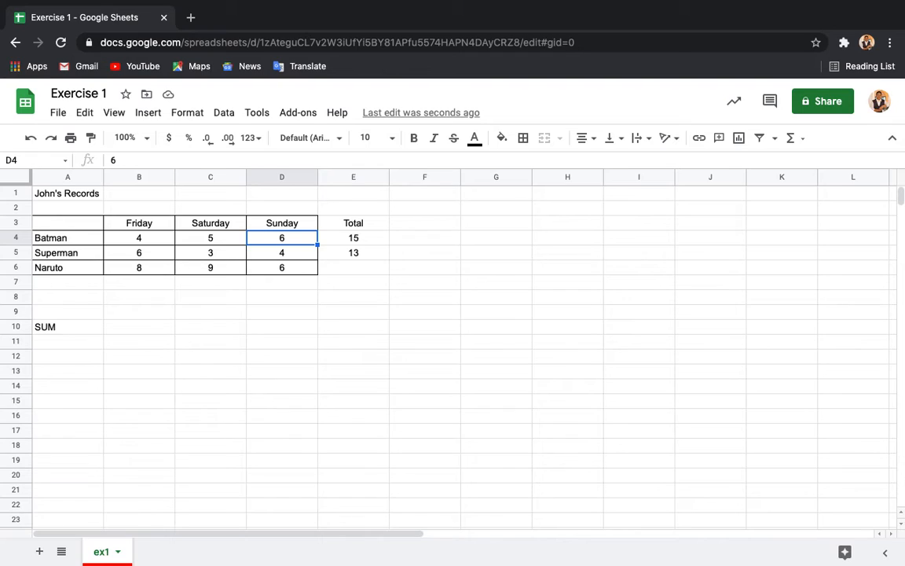
pyautogui.click(358, 238)
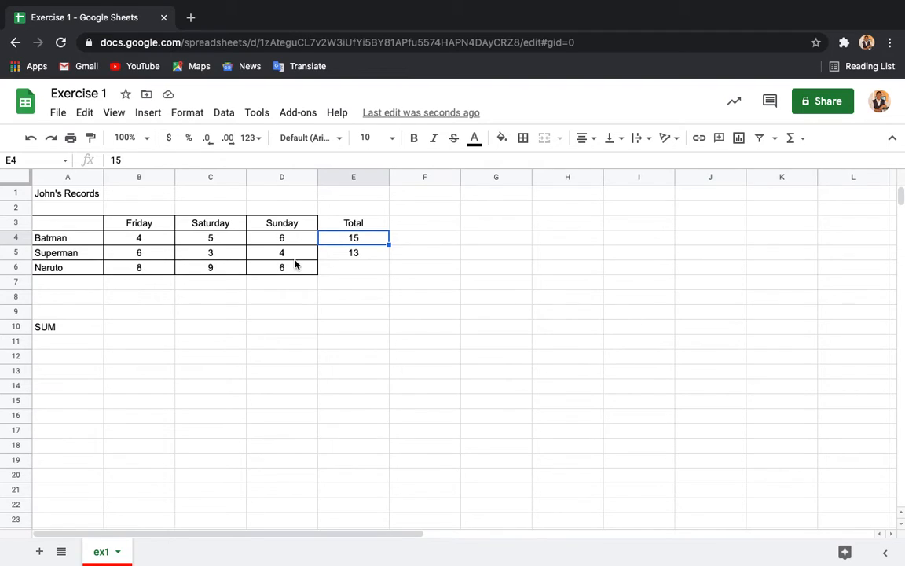
pyautogui.click(77, 316)
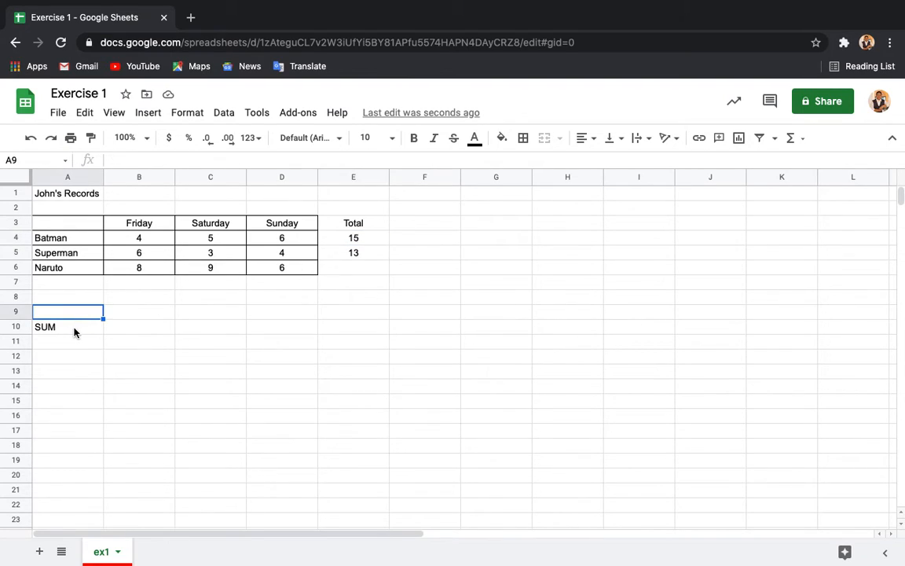
pyautogui.click(75, 327)
pyautogui.click(147, 240)
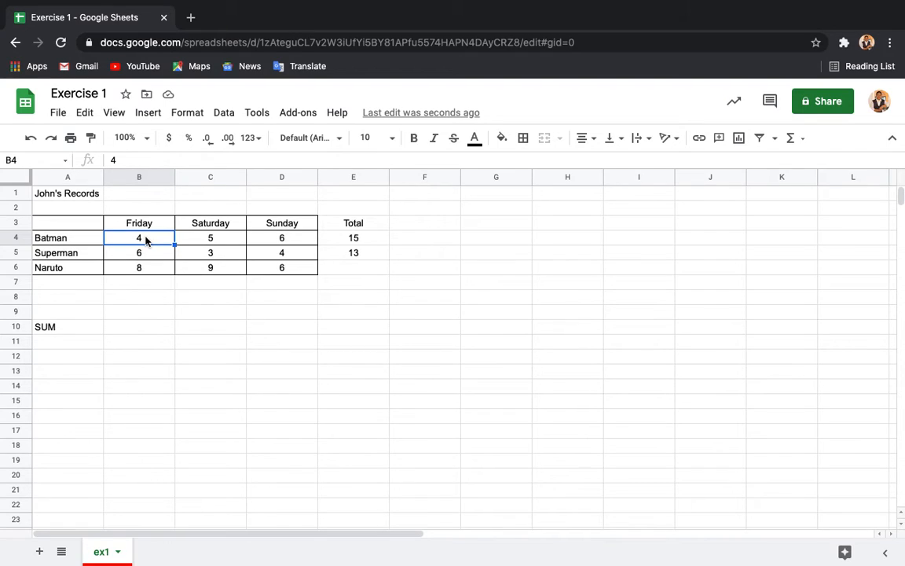
pyautogui.press('Right')
pyautogui.press('Right')
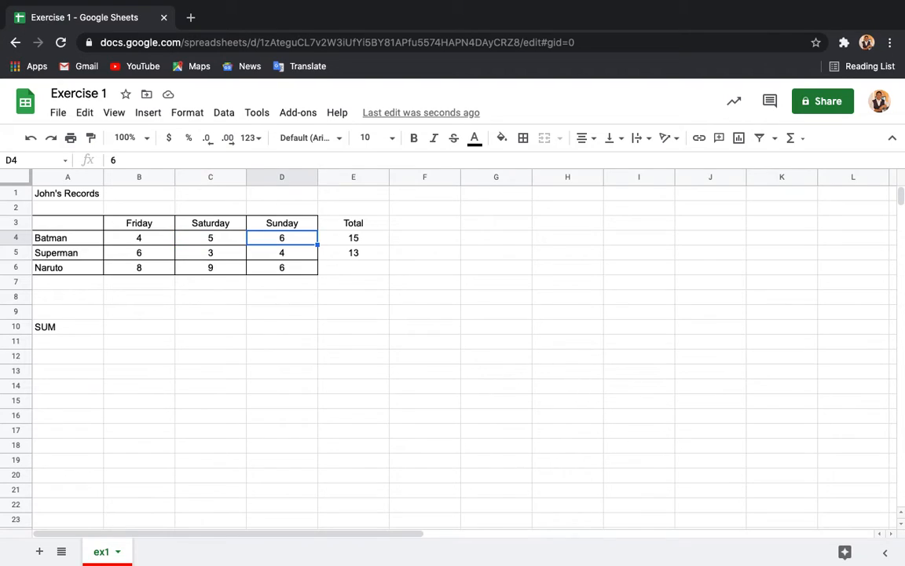
pyautogui.press('Left')
pyautogui.press('Left')
pyautogui.hotkey('shift', 'Right')
pyautogui.hotkey('shift', 'Right')
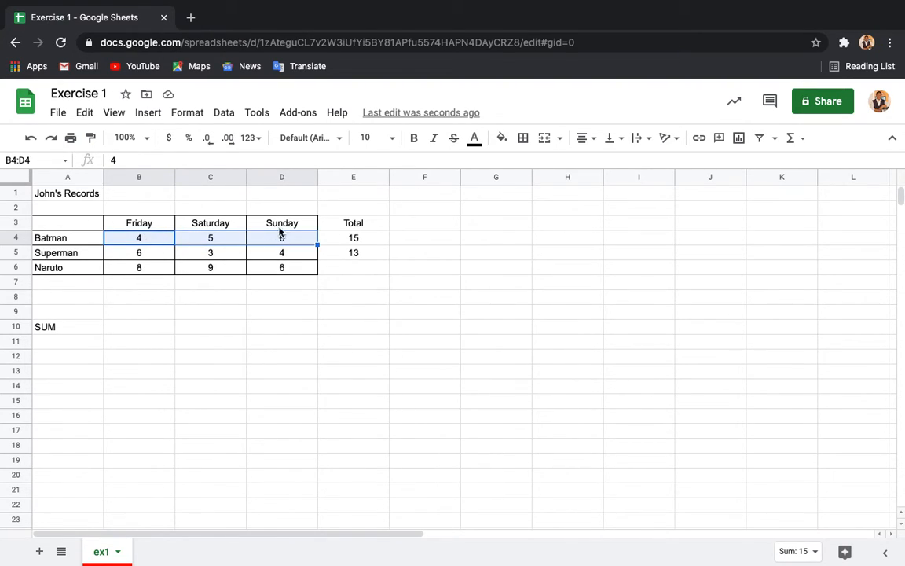
# - Start a SUM formula in Batman's total cell E4 that takes in the range B4:D4
pyautogui.click(344, 243)
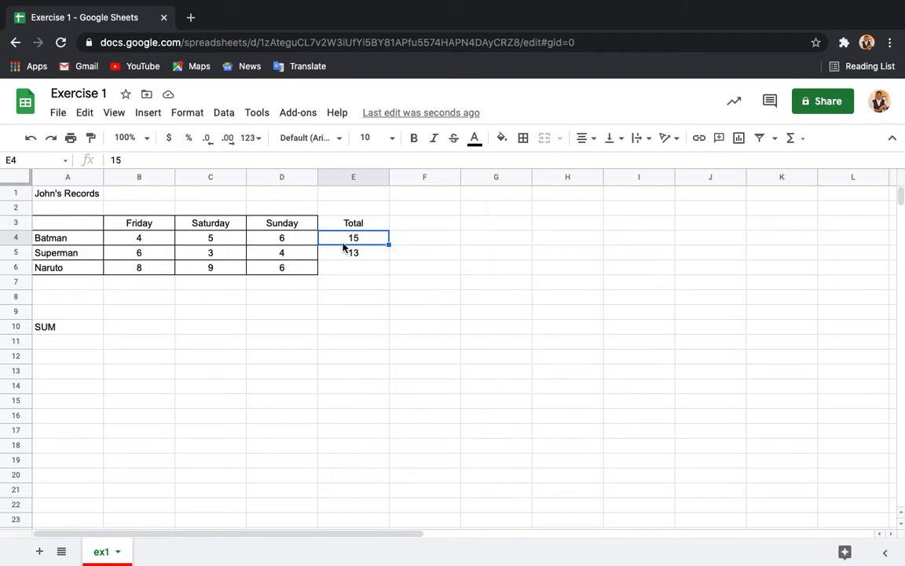
pyautogui.write('=')
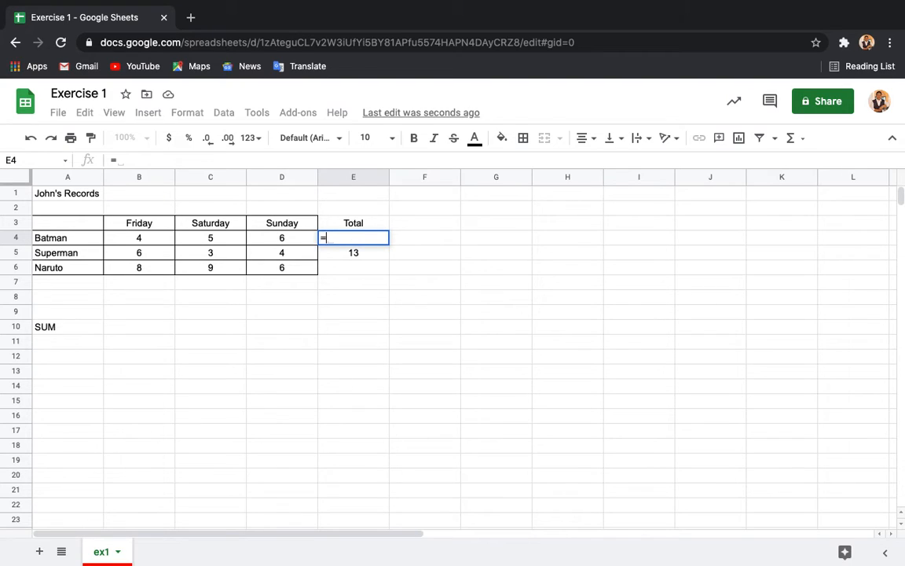
pyautogui.write('sum')
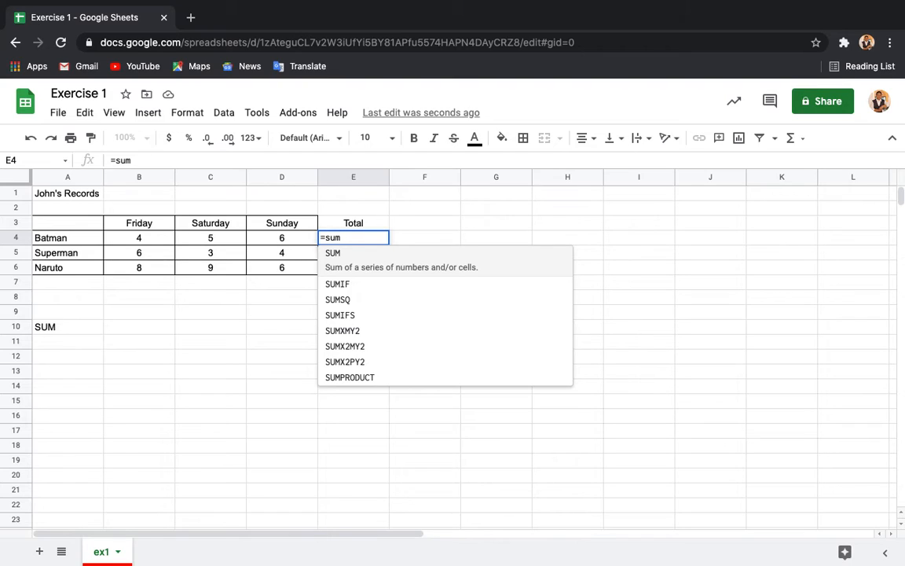
pyautogui.write('(')
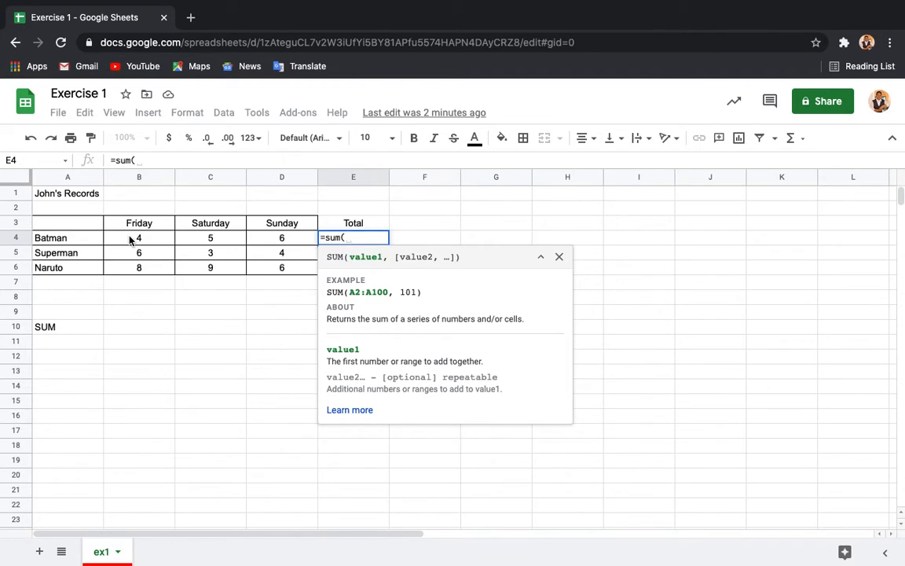
pyautogui.moveTo(130, 239); pyautogui.dragTo(258, 248)
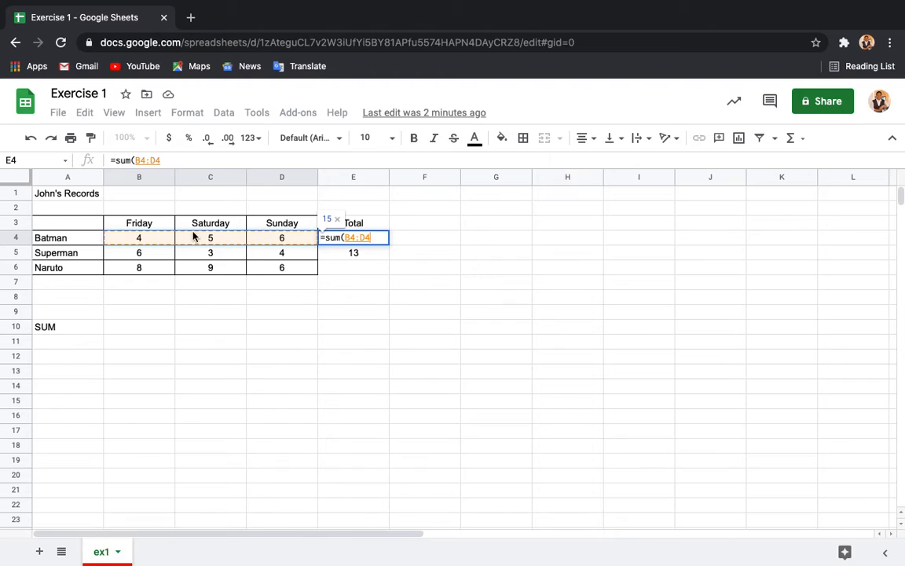
# - Try other references in the open E4 formula, such as B5, the large range B4:H17 and C5
pyautogui.click(162, 257)
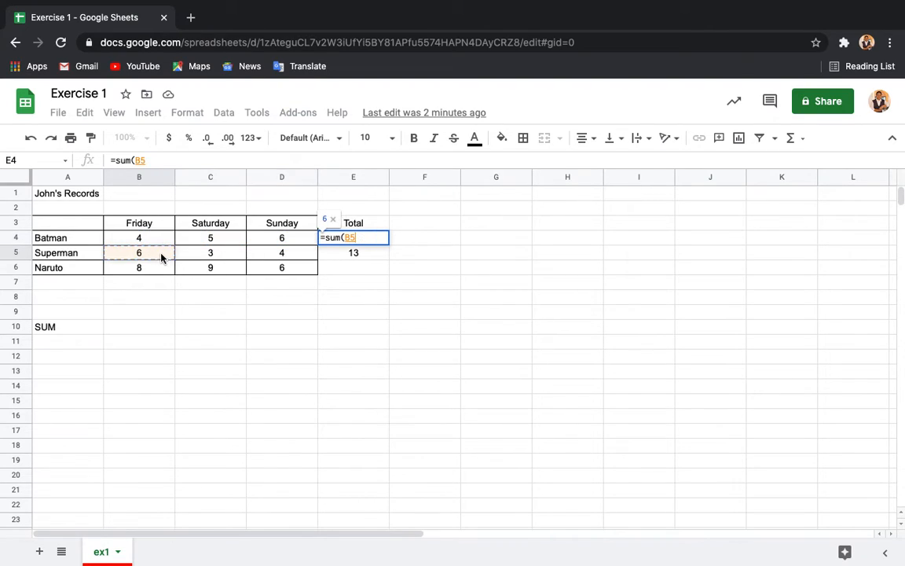
pyautogui.click(152, 240)
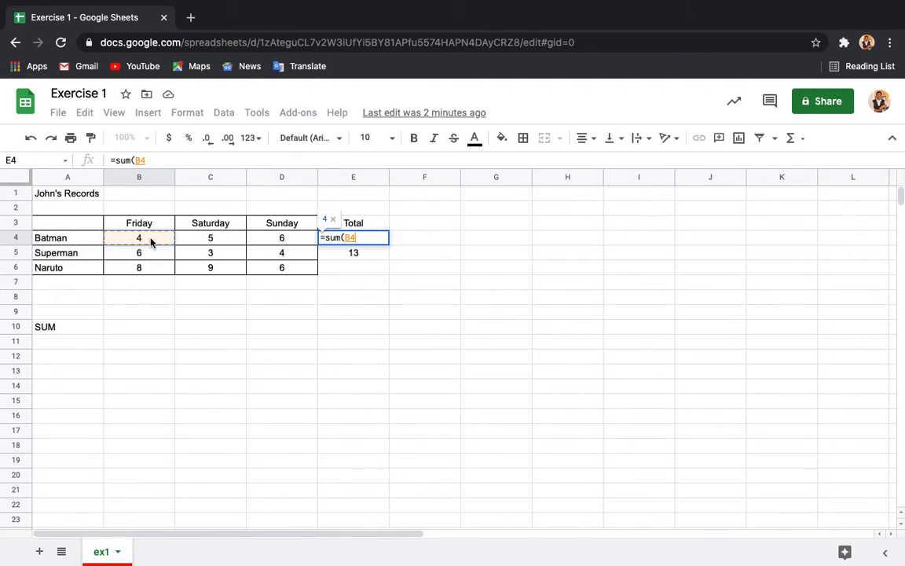
pyautogui.moveTo(151, 242); pyautogui.dragTo(560, 440)
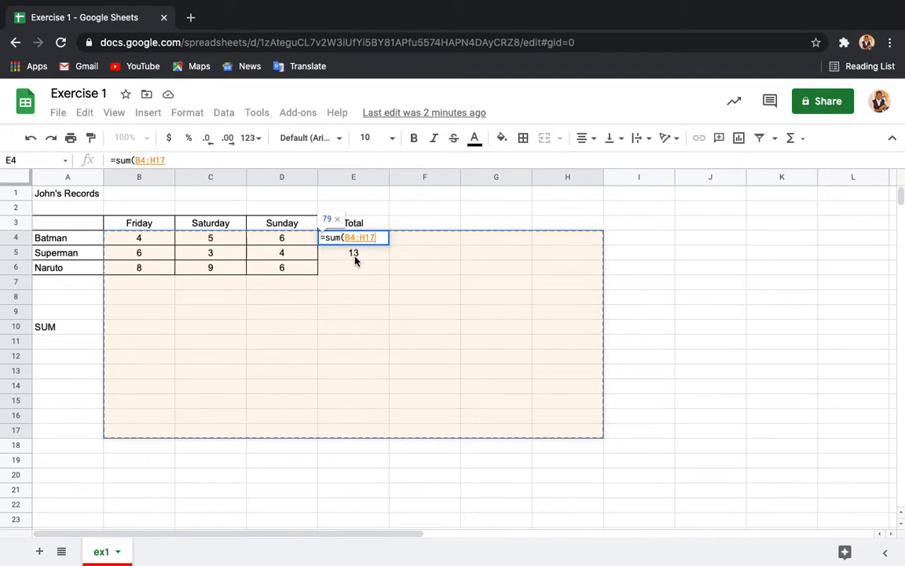
pyautogui.click(217, 253)
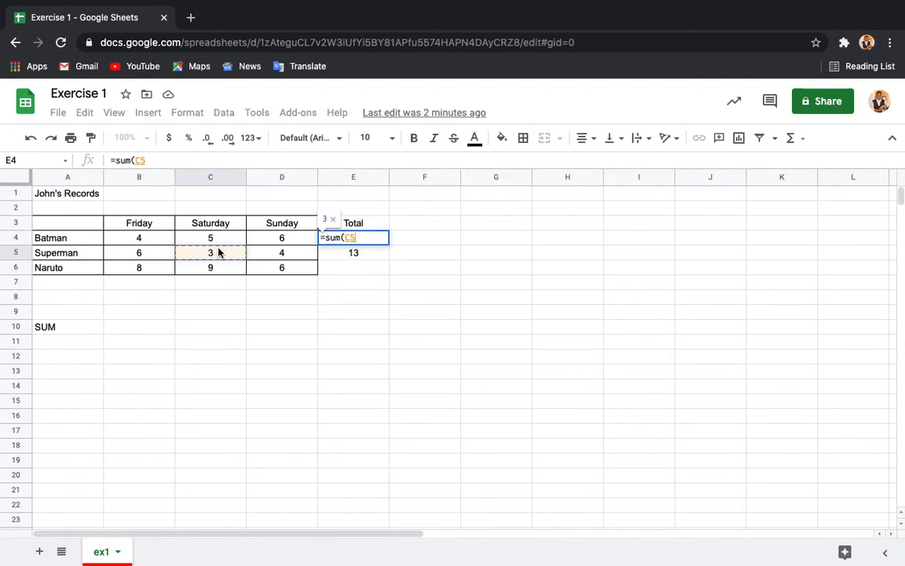
# - Set the range in E4 to Batman's three daily values and complete the formula as =sum(B4:D4)
pyautogui.click(146, 239)
pyautogui.moveTo(145, 242); pyautogui.dragTo(271, 245)
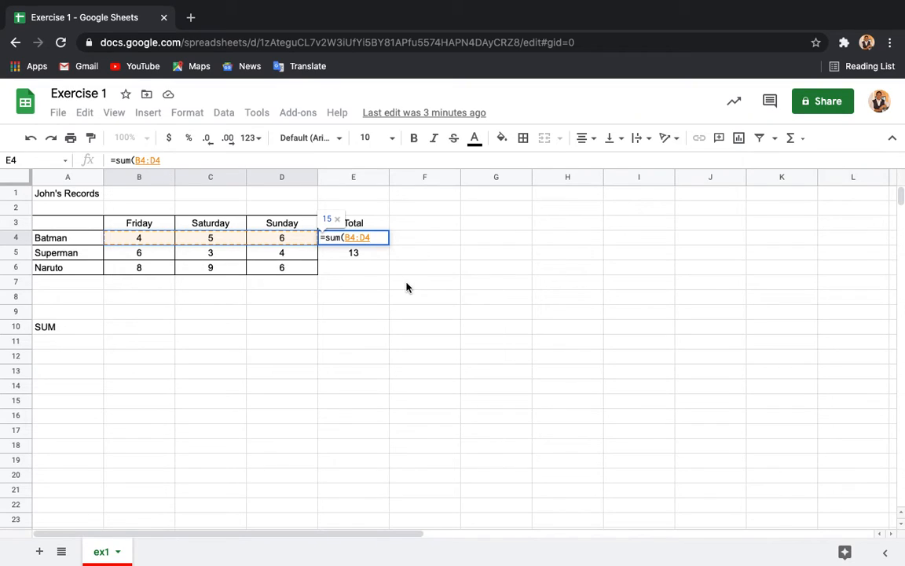
pyautogui.write(')')
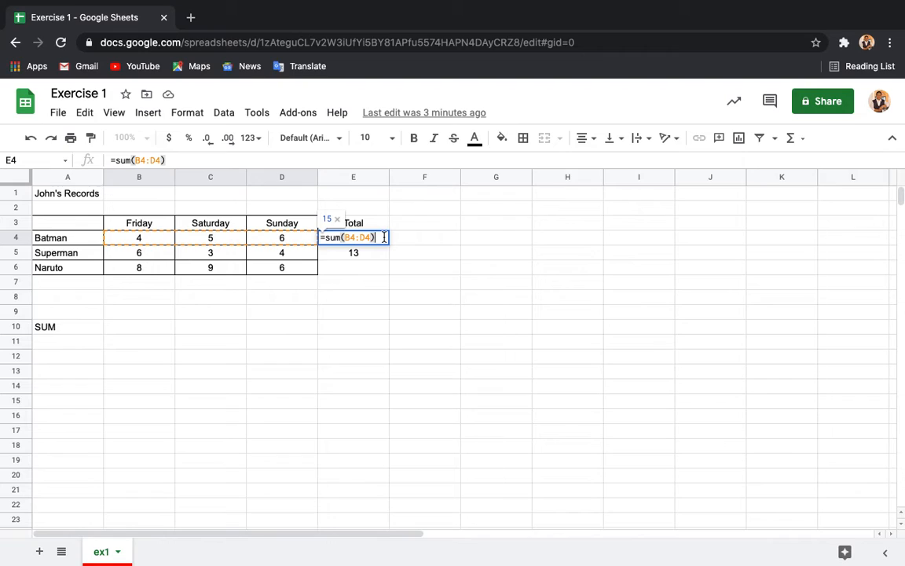
pyautogui.press('Return')
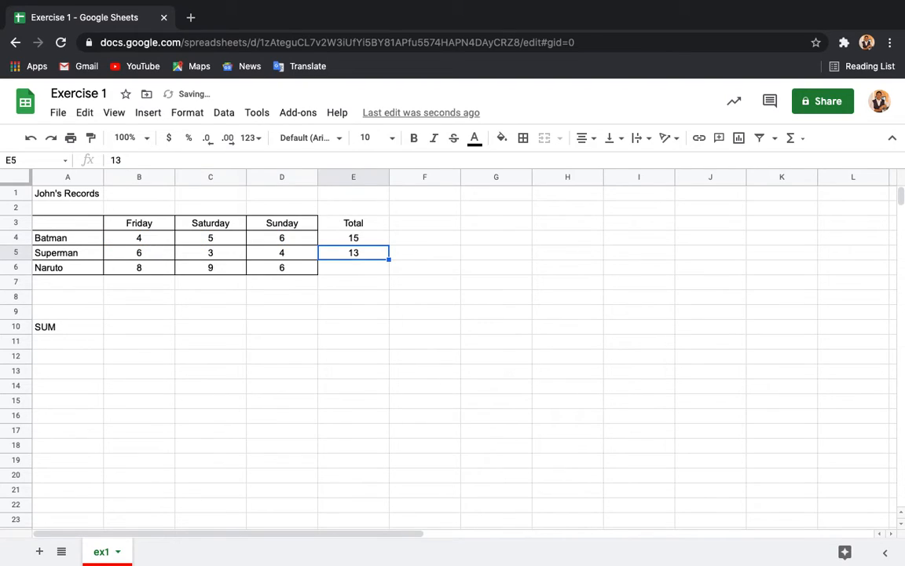
# - Compare the content of Batman's total cell E4 with that of Superman's total cell E5
pyautogui.press('Up')
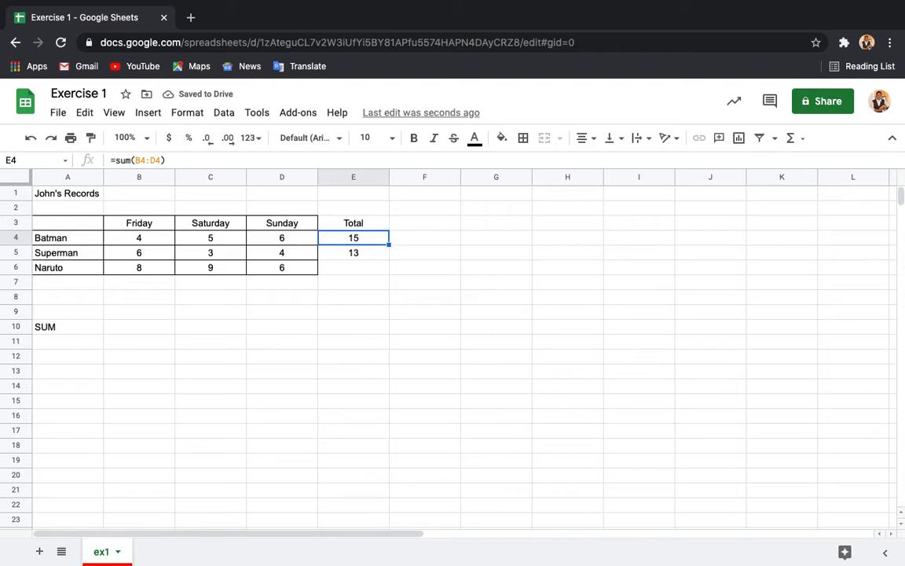
pyautogui.press('Down')
pyautogui.press('Up')
pyautogui.press('Down')
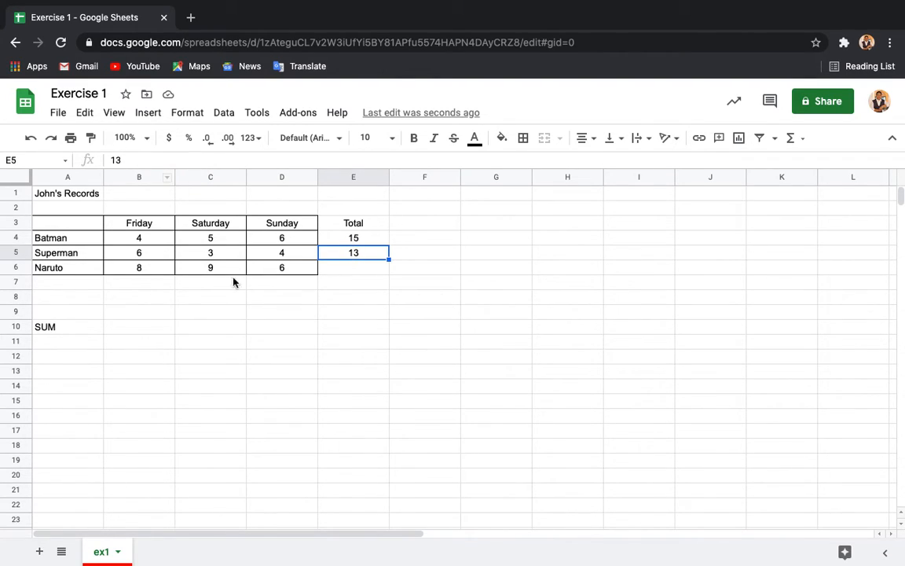
# - Set Batman's Friday value in B4 to 3 and check his total in E4
pyautogui.click(228, 252)
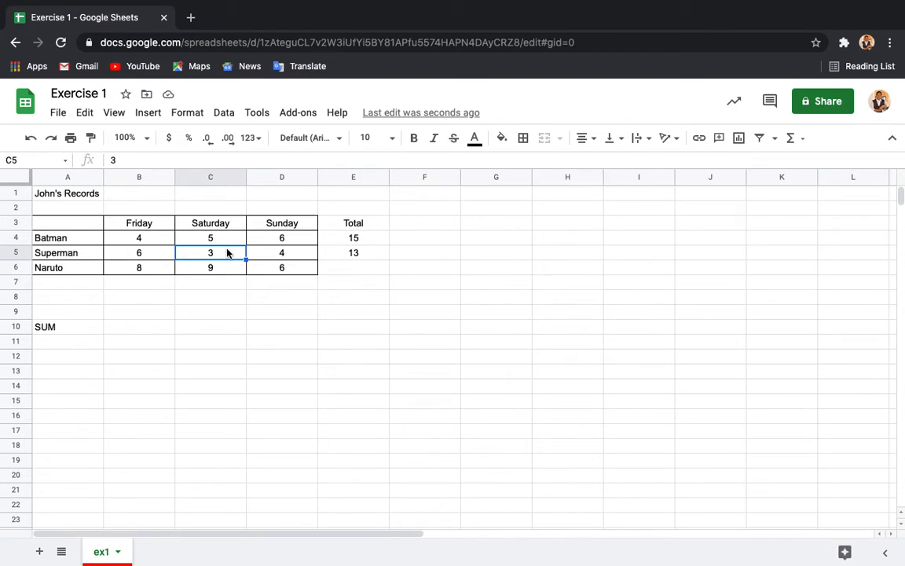
pyautogui.click(145, 238)
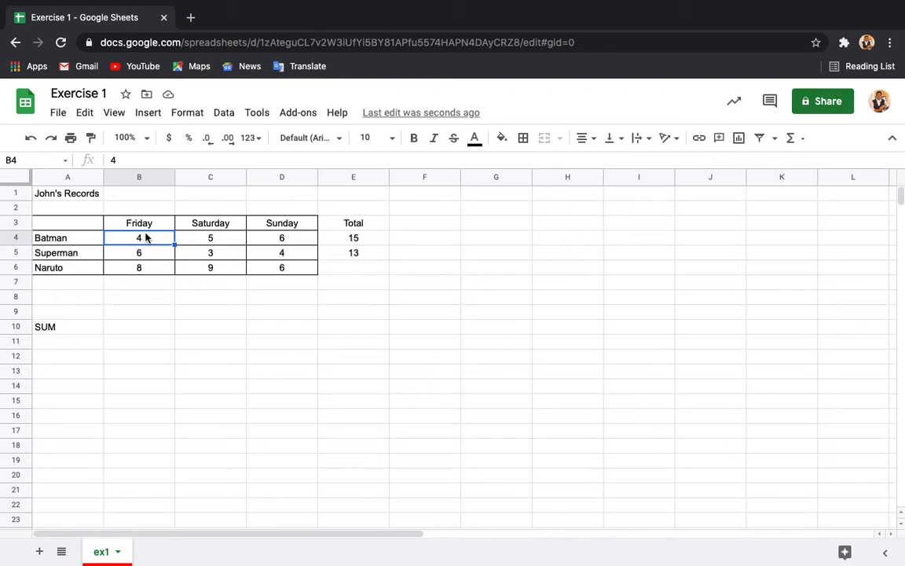
pyautogui.write('3')
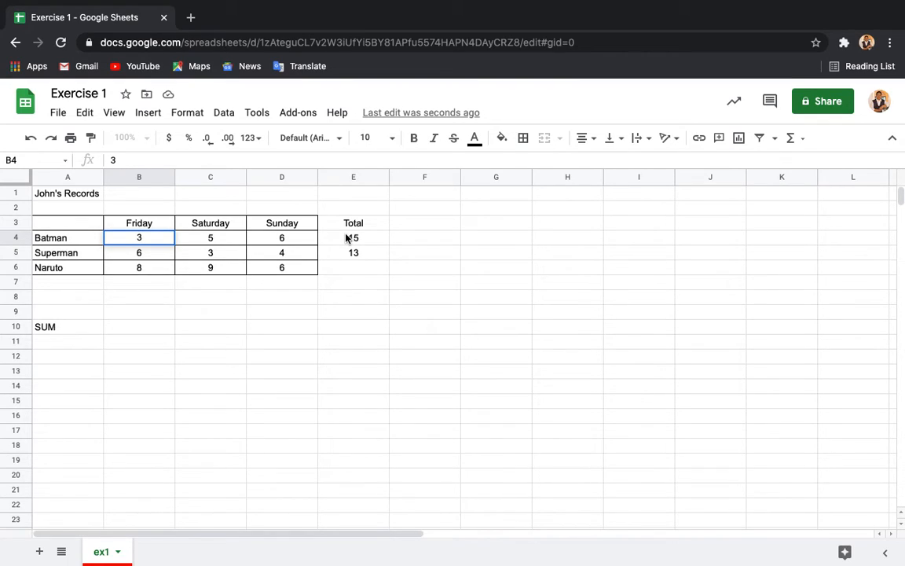
pyautogui.press('Return')
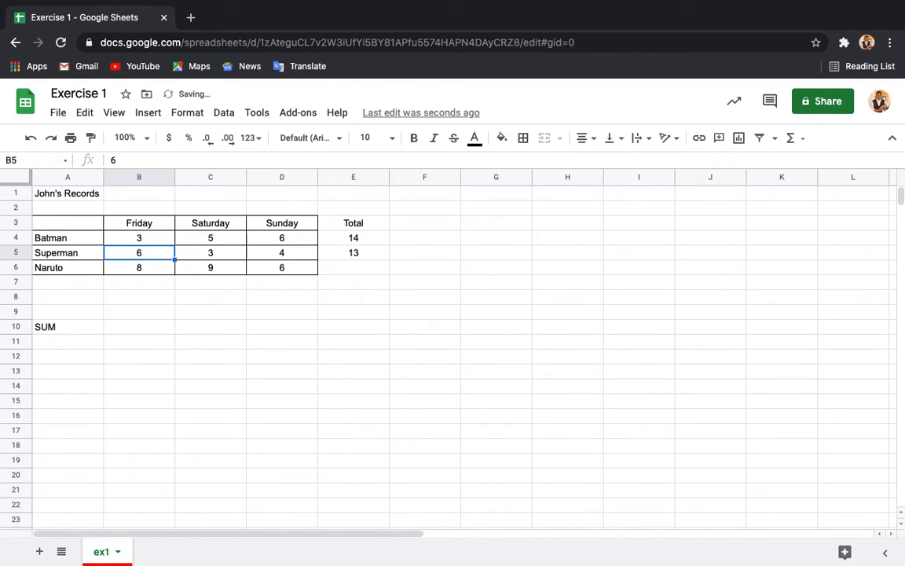
pyautogui.click(355, 238)
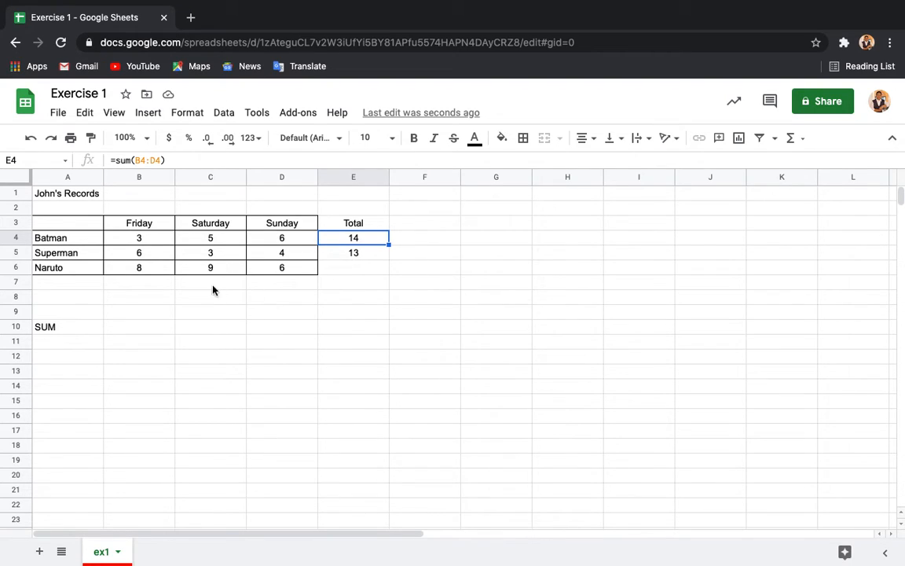
# - Set Superman's Saturday value in C5 to 0
pyautogui.click(198, 258)
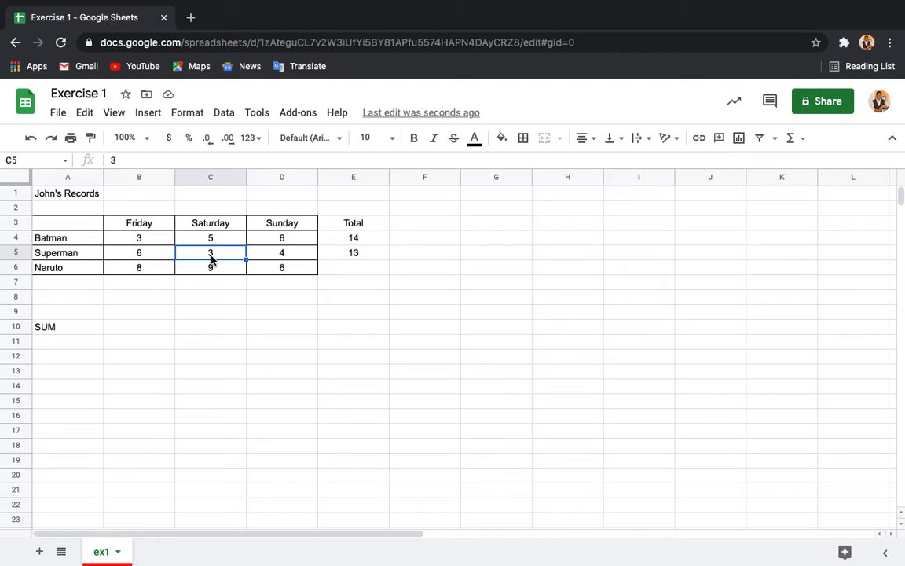
pyautogui.write('0')
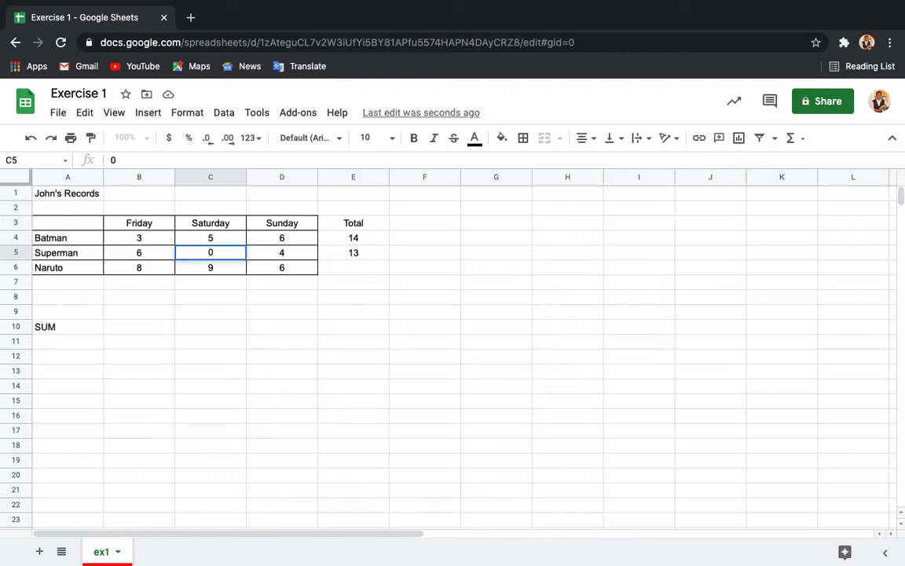
pyautogui.press('Return')
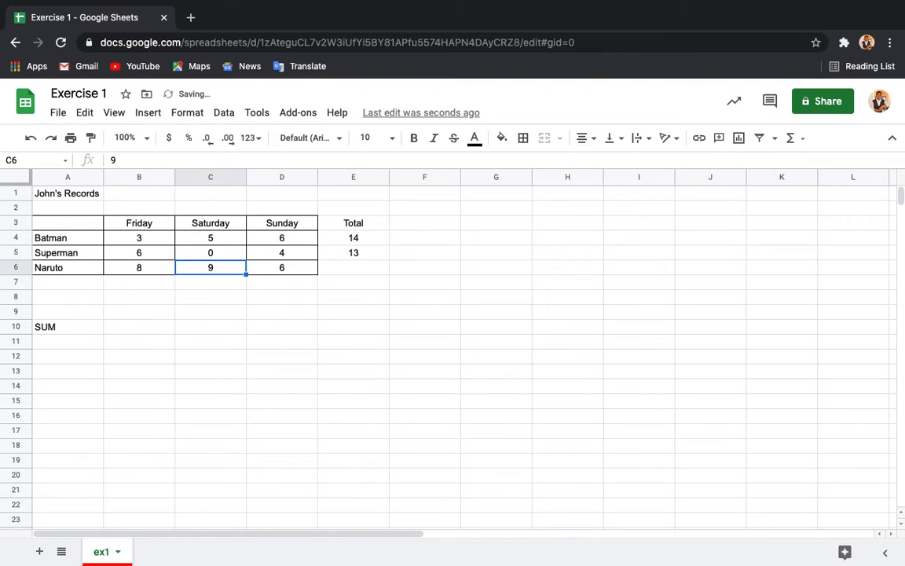
# - Start a SUM formula in E5 and discard it, emptying Superman's total cell
pyautogui.click(354, 254)
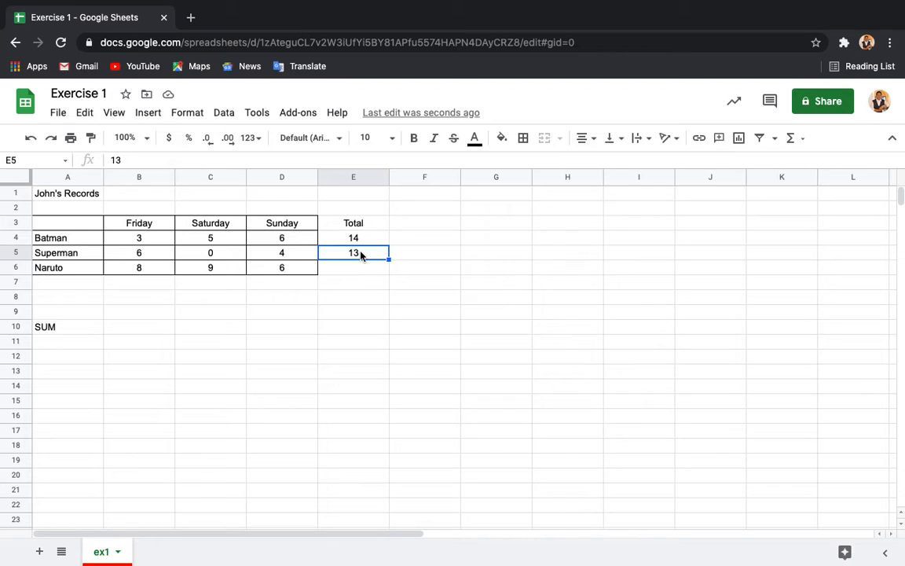
pyautogui.write('=sum(')
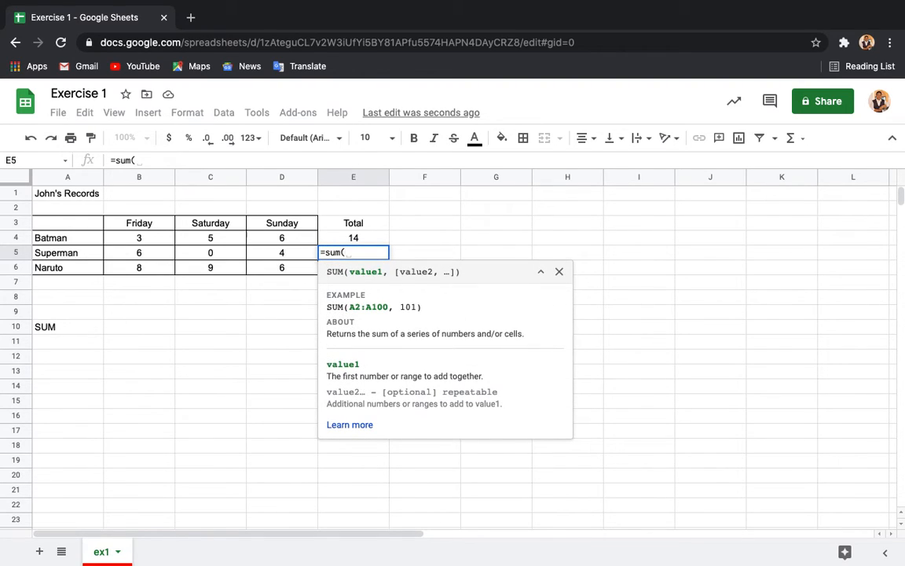
pyautogui.write(')')
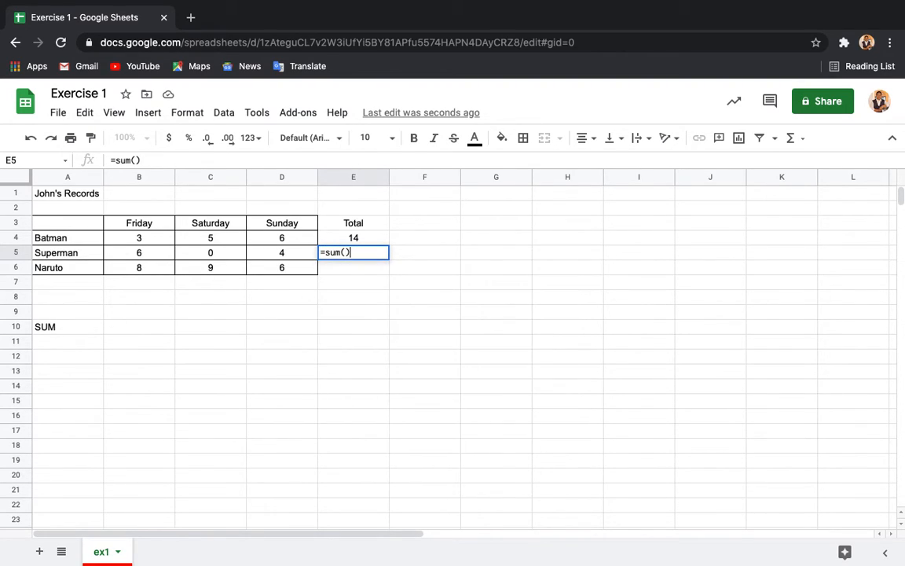
pyautogui.press('BackSpace')
pyautogui.press('BackSpace')
pyautogui.press('BackSpace')
pyautogui.press('Escape')
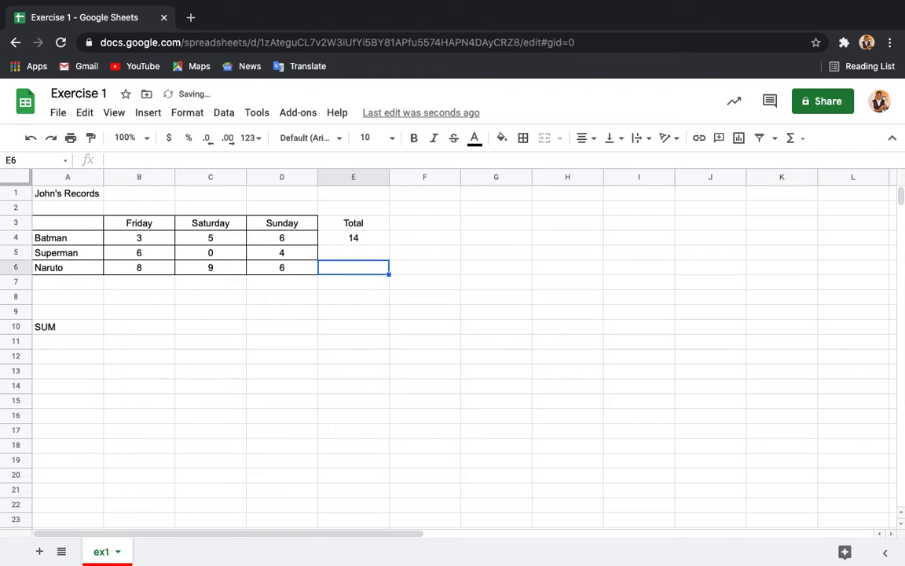
# - Fill Batman's sum formula from E4 down through E6 to total Superman's and Naruto's rows
pyautogui.click(354, 237)
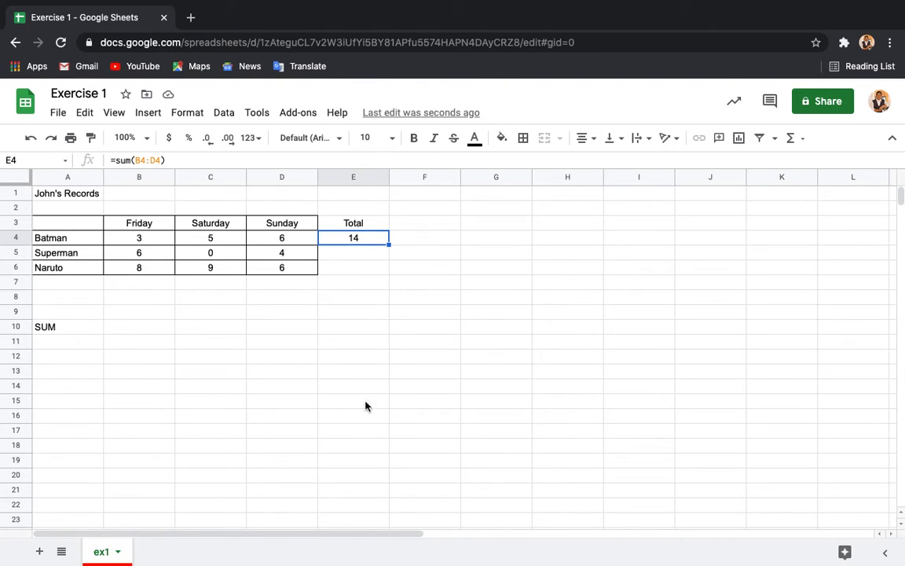
pyautogui.click(347, 256)
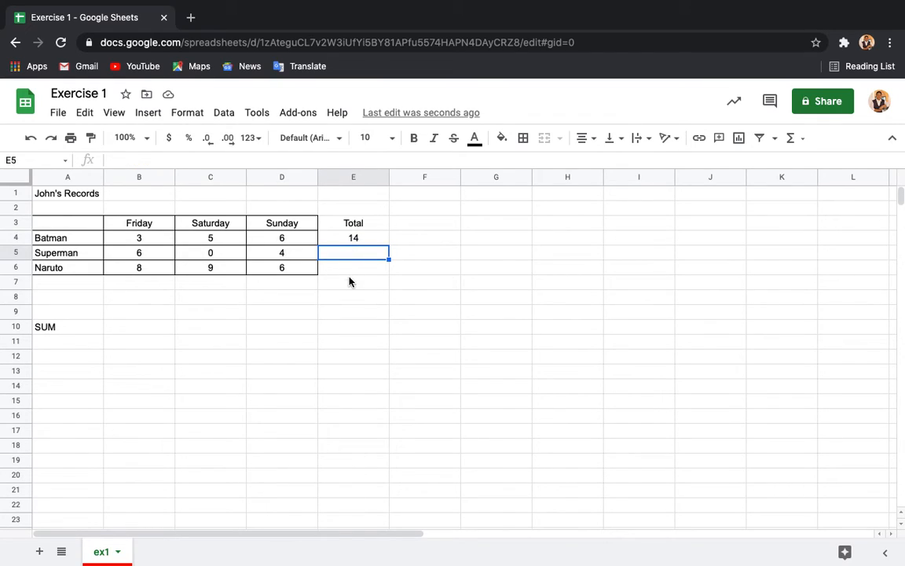
pyautogui.click(357, 270)
pyautogui.click(349, 253)
pyautogui.click(342, 240)
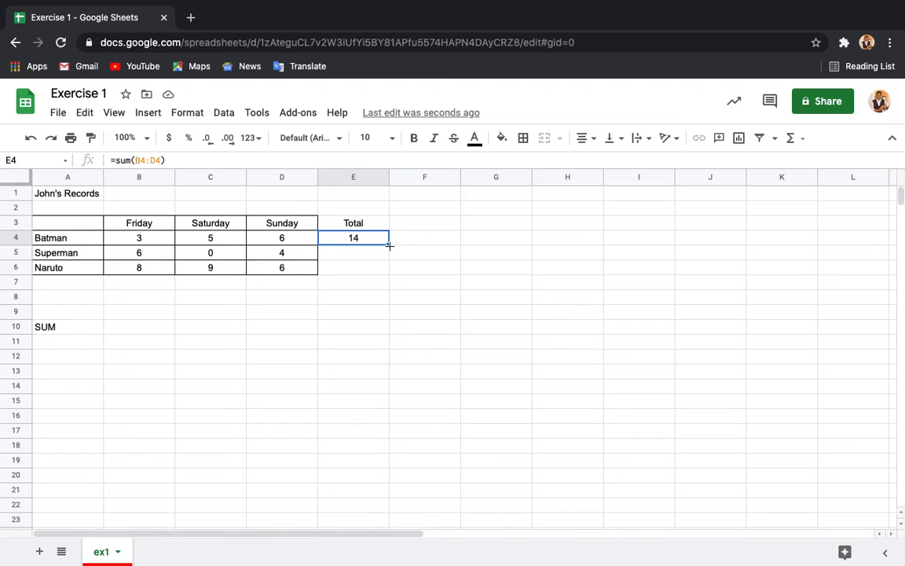
pyautogui.moveTo(389, 246); pyautogui.dragTo(375, 272)
pyautogui.moveTo(375, 272); pyautogui.dragTo(374, 275)
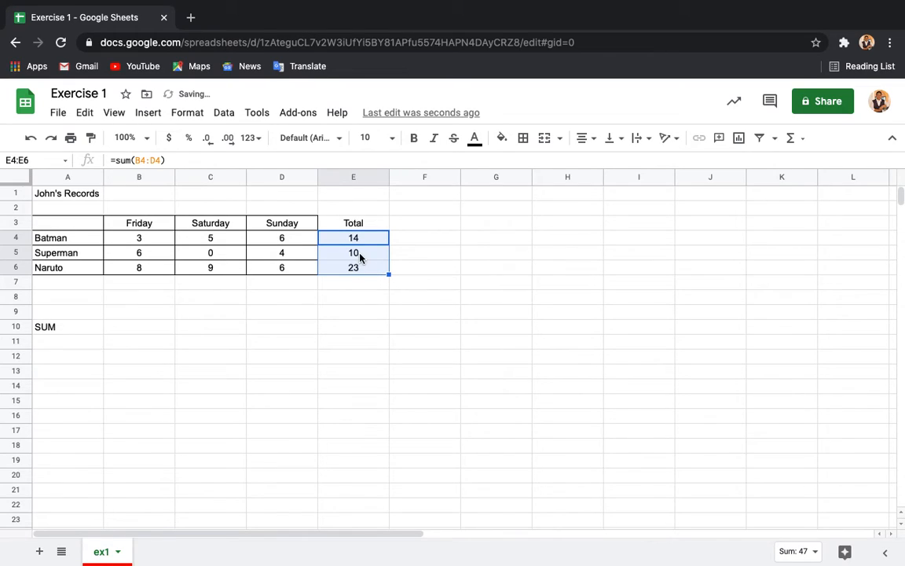
# - Compare the formulas in E4 and E5 and match the E5 range to Superman's values in row 5
pyautogui.click(355, 251)
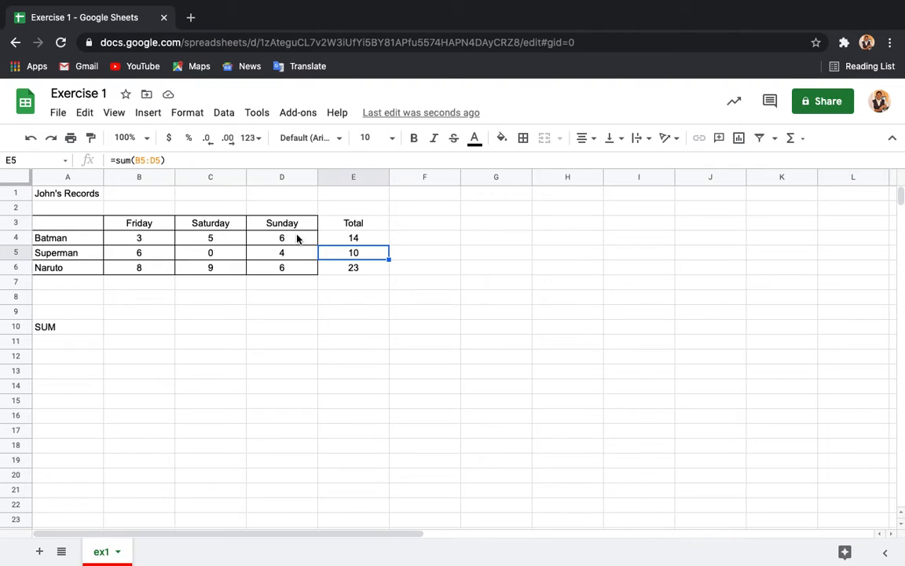
pyautogui.click(337, 240)
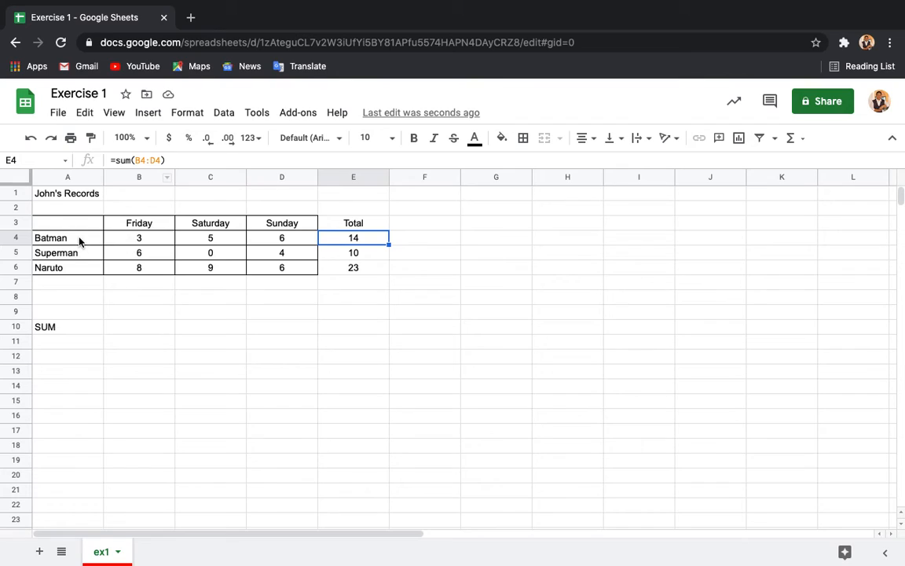
pyautogui.click(339, 257)
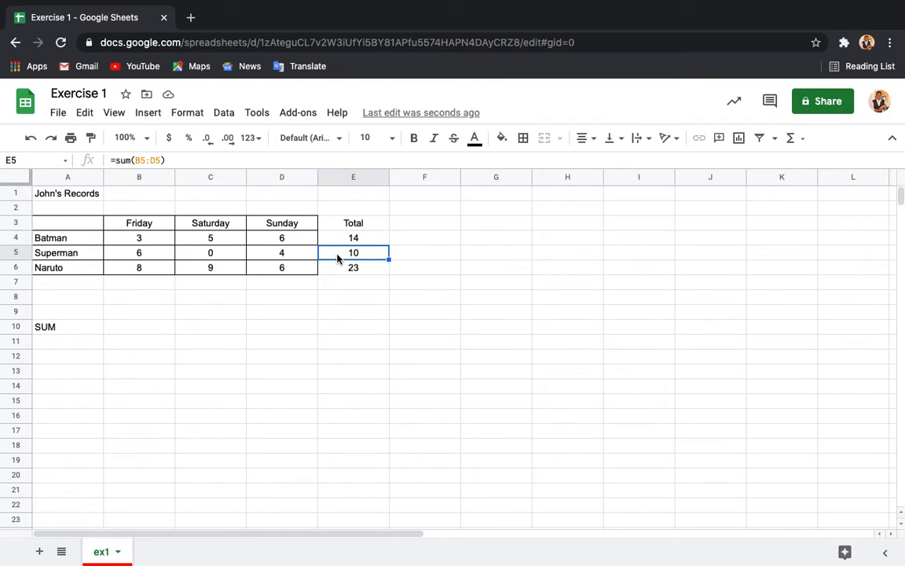
pyautogui.click(155, 256)
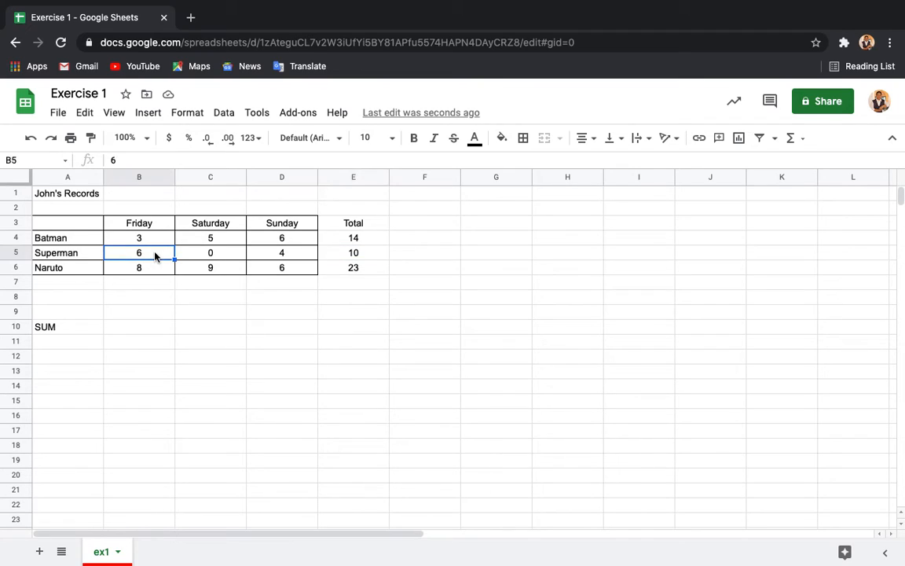
pyautogui.click(259, 255)
pyautogui.click(336, 257)
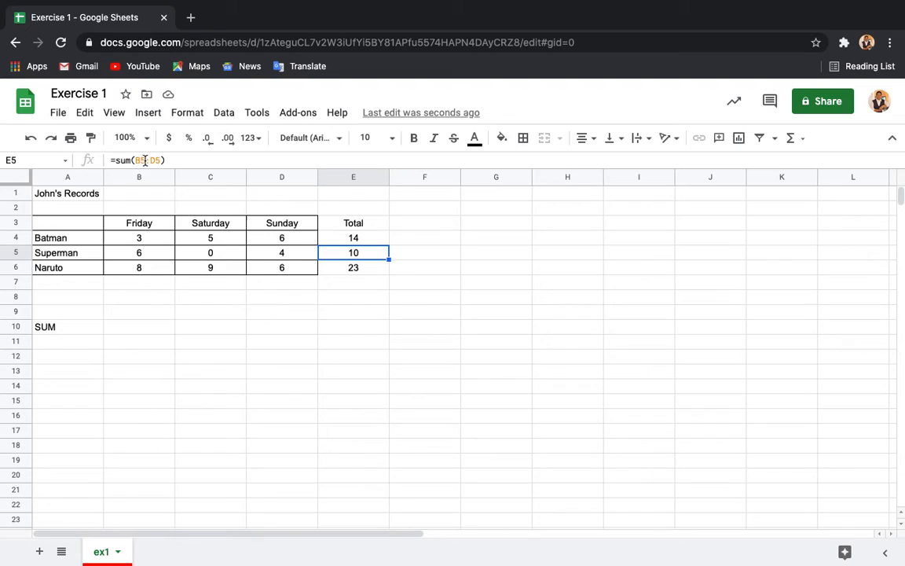
# - Check the range used by Naruto's sum formula in E6
pyautogui.click(334, 271)
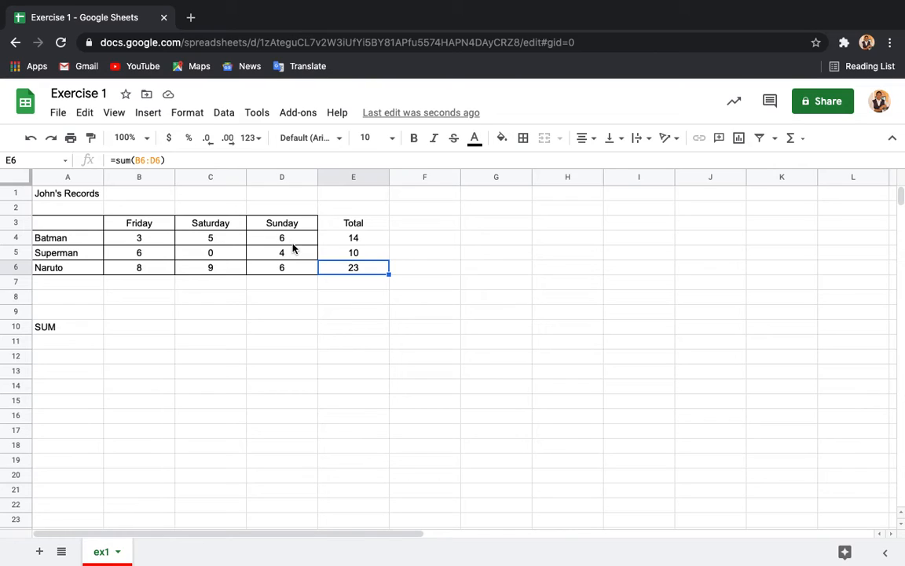
pyautogui.click(406, 213)
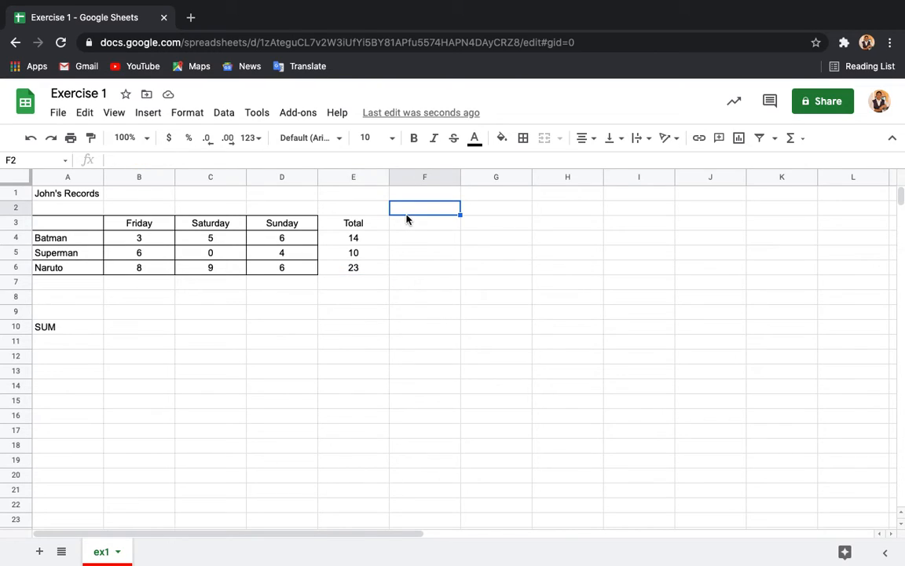
pyautogui.press('Down')
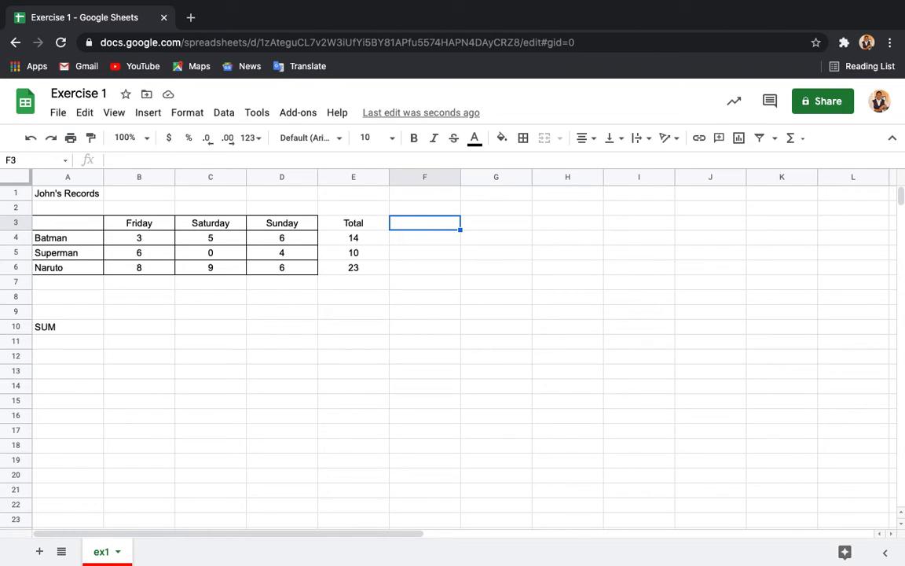
# - Add the label AVERAGE in B10, beside the SUM label below the table
pyautogui.click(126, 329)
pyautogui.click(49, 328)
pyautogui.press('Right')
pyautogui.press('Right')
pyautogui.press('Right')
pyautogui.press('Left')
pyautogui.press('Left')
pyautogui.press('Left')
pyautogui.press('Right')
pyautogui.write('AVERAGE')
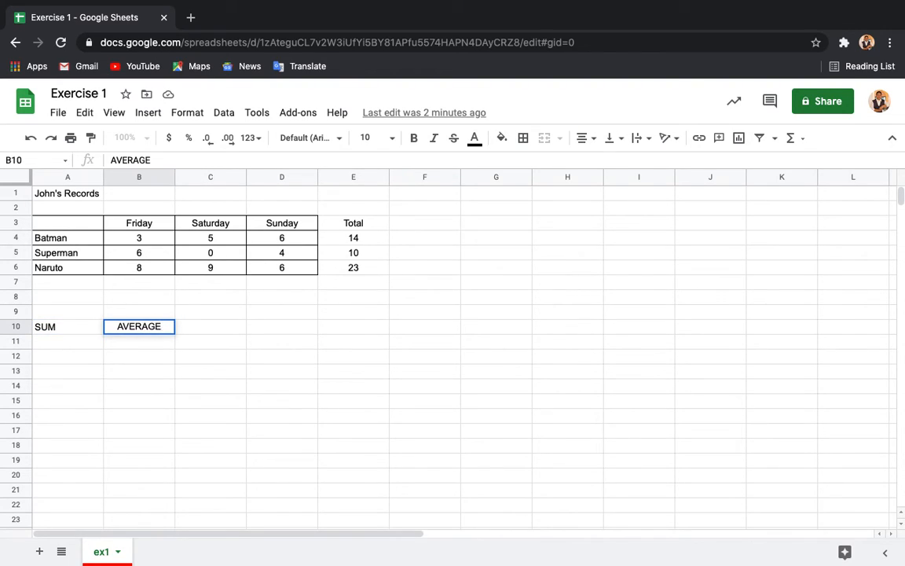
pyautogui.press('Tab')
# - Add the column header Average in F3, next to the Total header
pyautogui.click(408, 226)
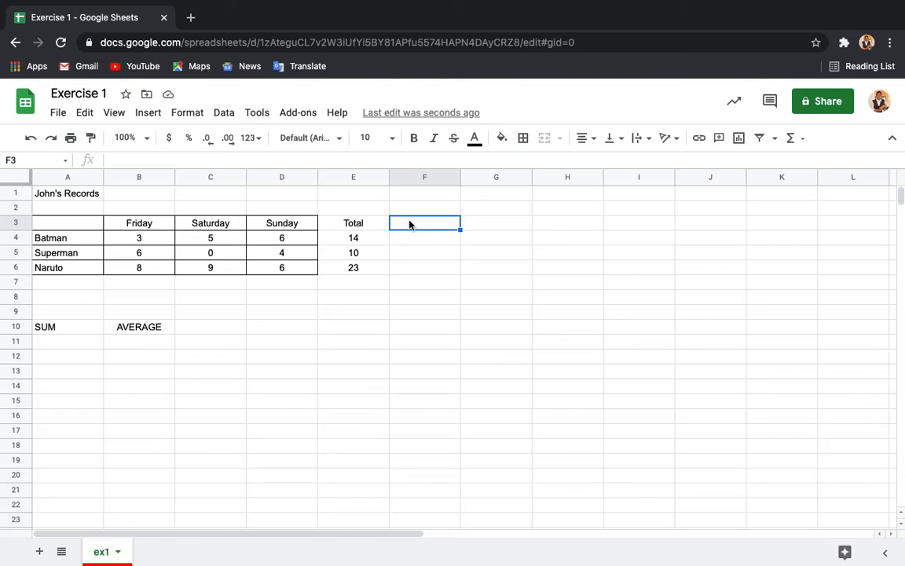
pyautogui.write('Average')
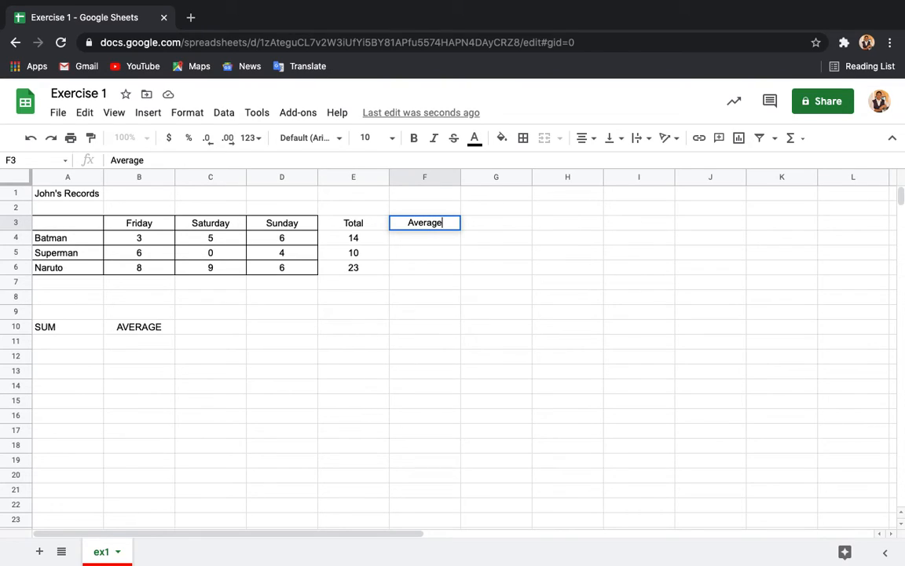
pyautogui.press('Return')
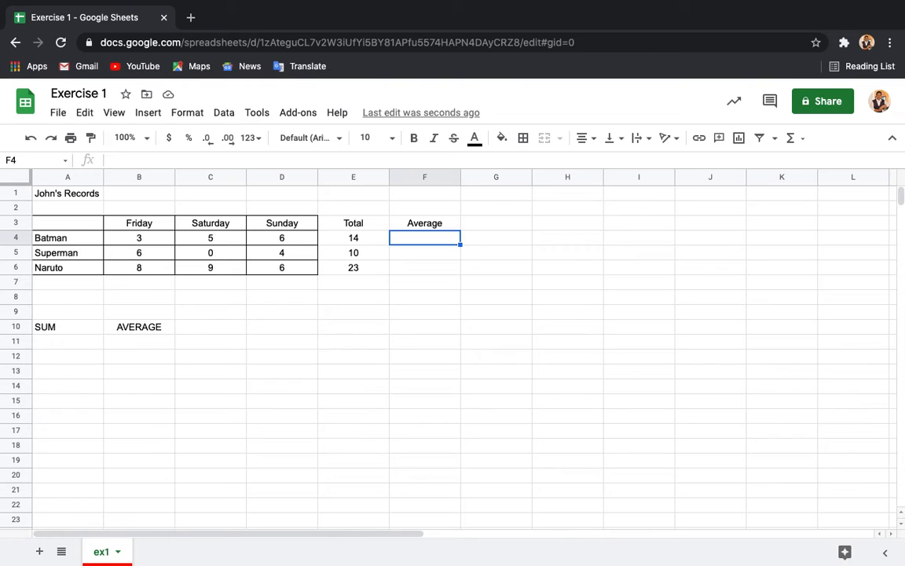
# - Average Batman's values in F4 with =average(B4:D4) and accept the suggested autofill for Superman's and Naruto's rows
pyautogui.write('=')
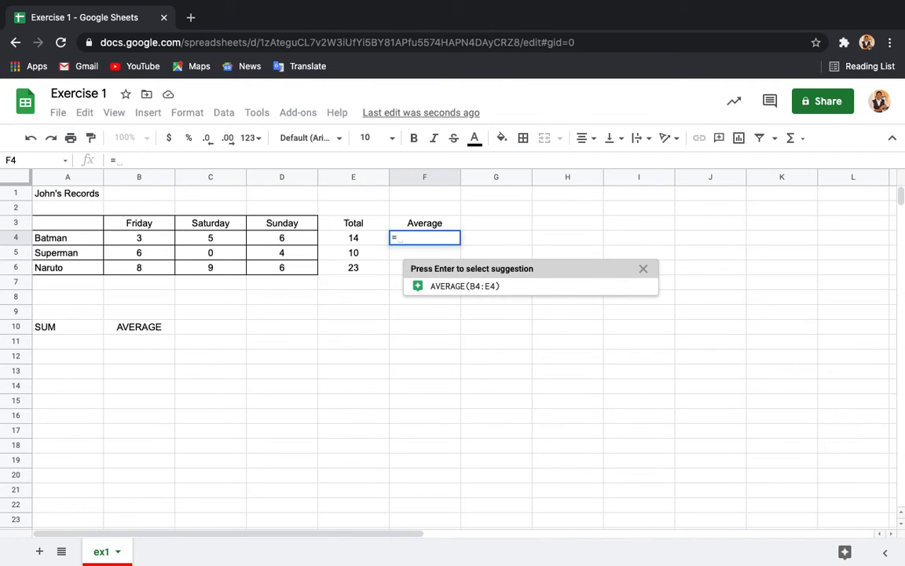
pyautogui.write('average')
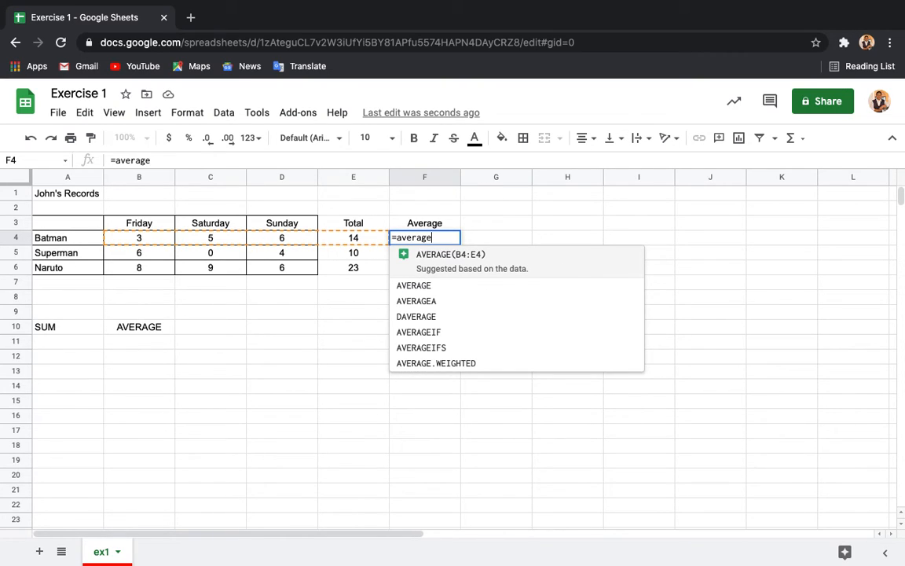
pyautogui.write('(')
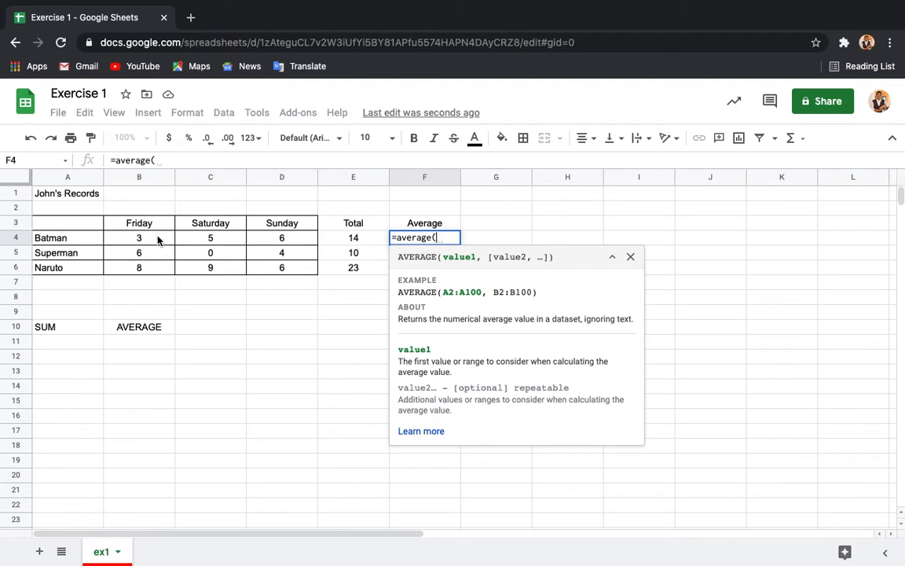
pyautogui.moveTo(152, 239); pyautogui.dragTo(271, 239)
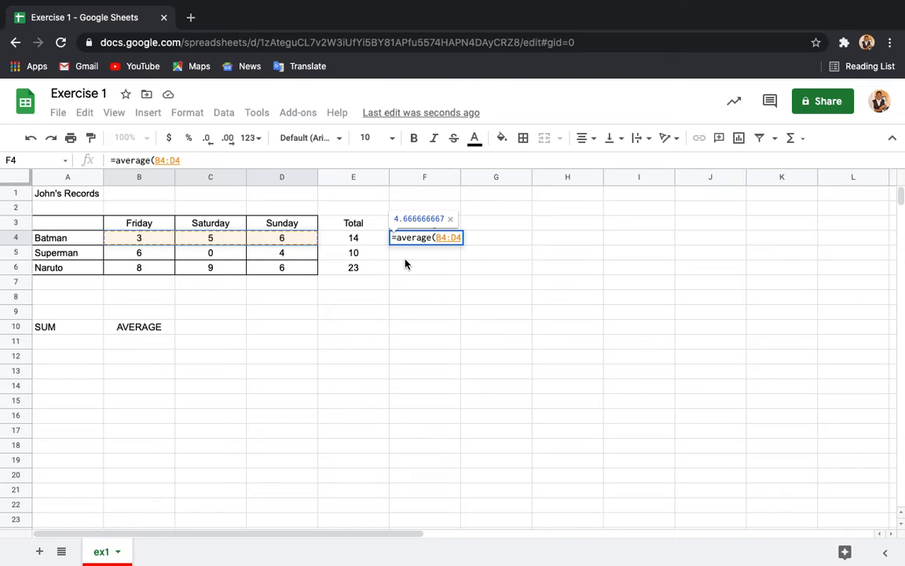
pyautogui.write(')')
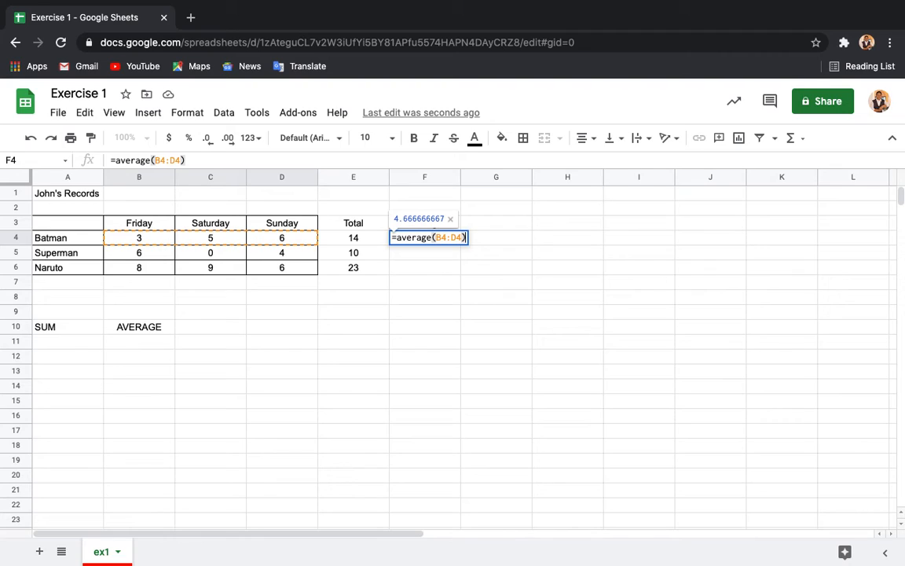
pyautogui.press('Return')
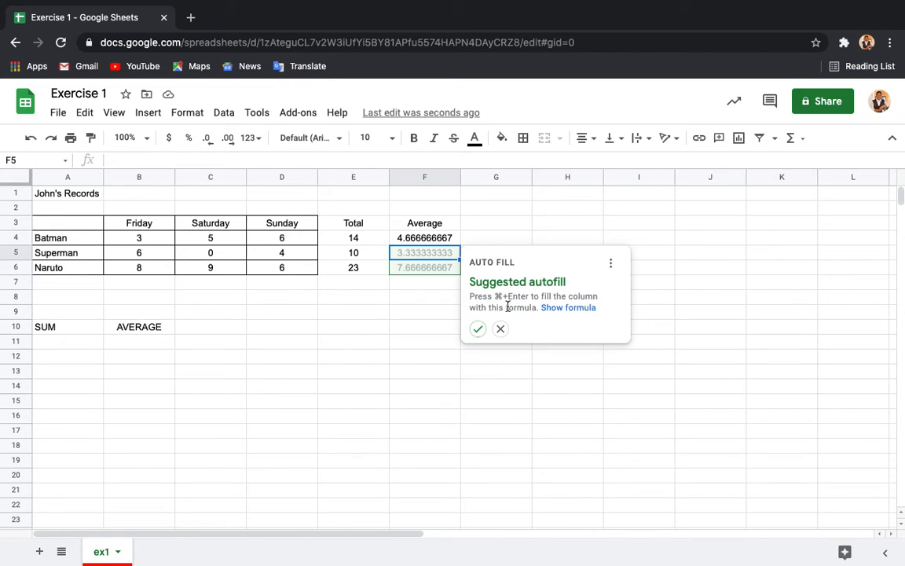
pyautogui.click(477, 330)
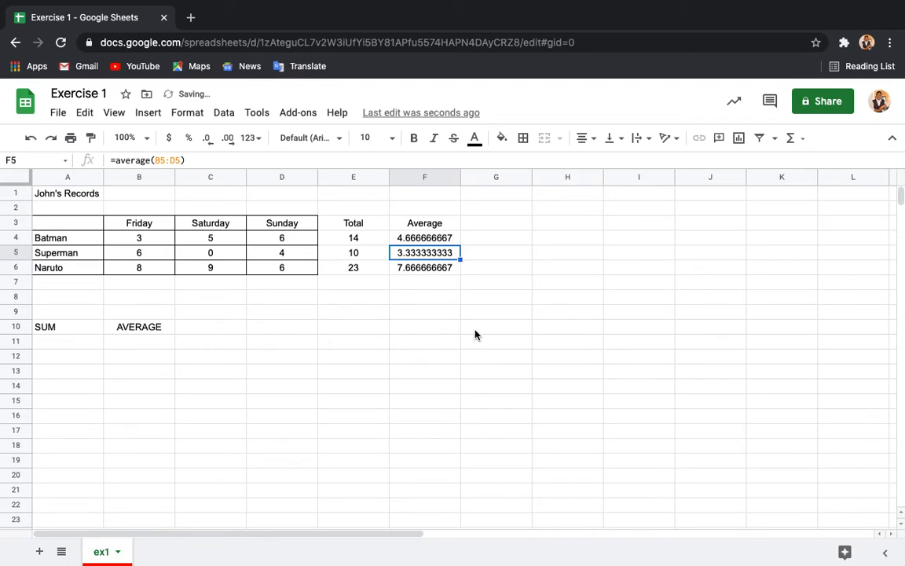
pyautogui.click(434, 272)
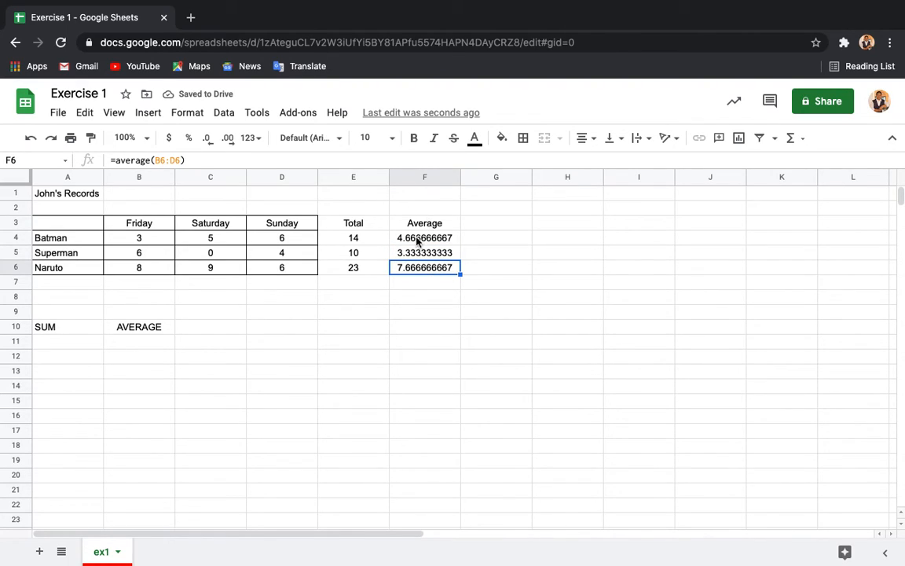
# - Reduce the decimal places of the averages in F4:F6 until they show as whole numbers
pyautogui.click(417, 239)
pyautogui.keyDown('shift'); pyautogui.click(417, 270); pyautogui.keyUp('shift')
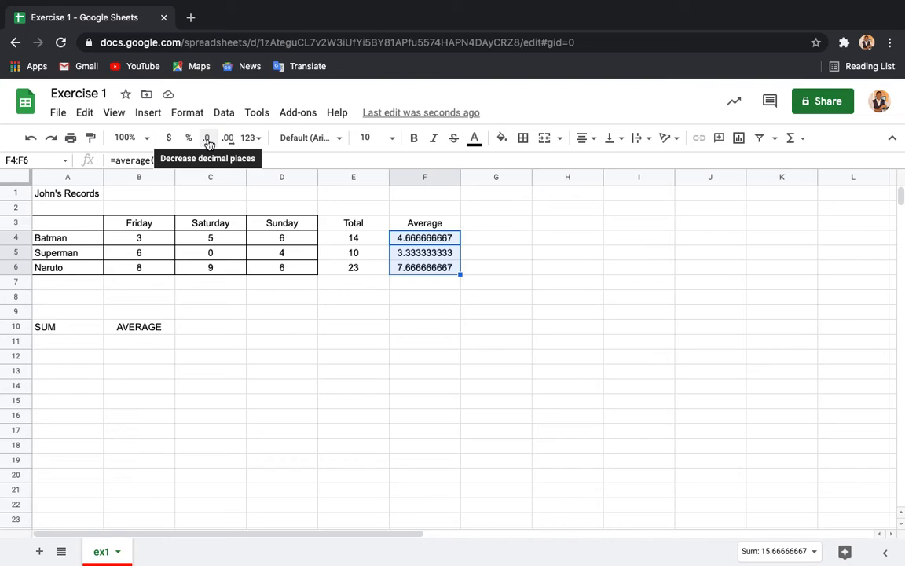
pyautogui.click(209, 143)
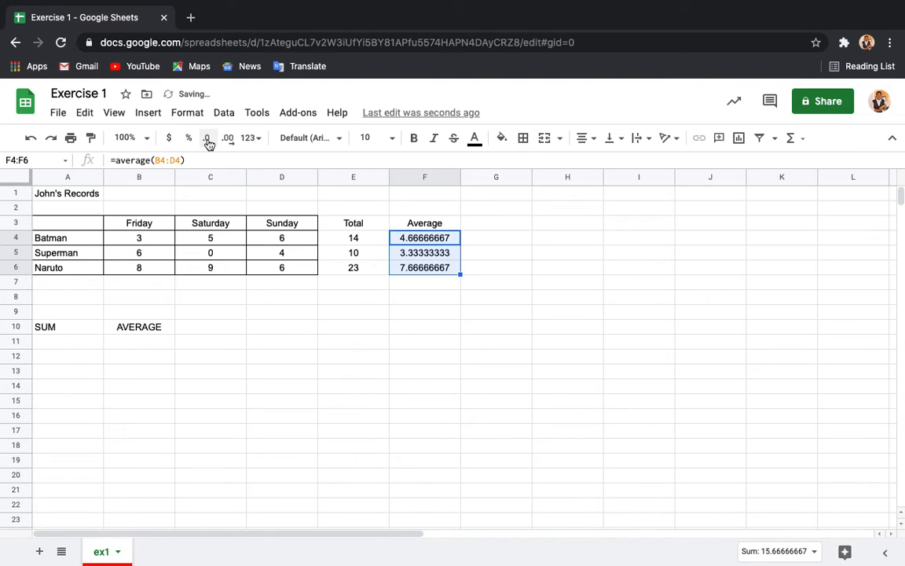
pyautogui.click(210, 144)
pyautogui.click(209, 144)
pyautogui.click(209, 143)
pyautogui.click(209, 144)
pyautogui.click(209, 144)
pyautogui.click(209, 143)
pyautogui.click(209, 143)
pyautogui.click(209, 144)
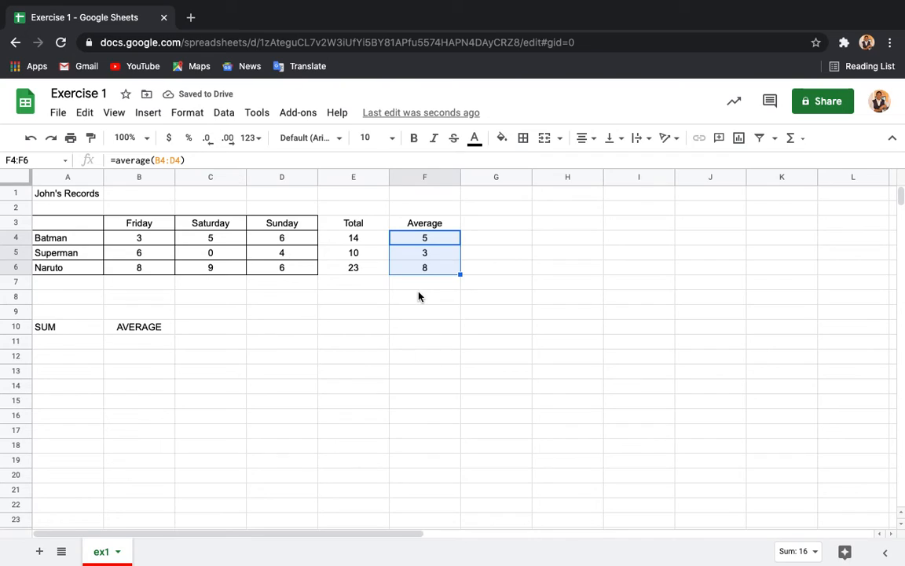
# - Review the average formulas in F4, F5 and F6 and the row range each one uses
pyautogui.click(485, 227)
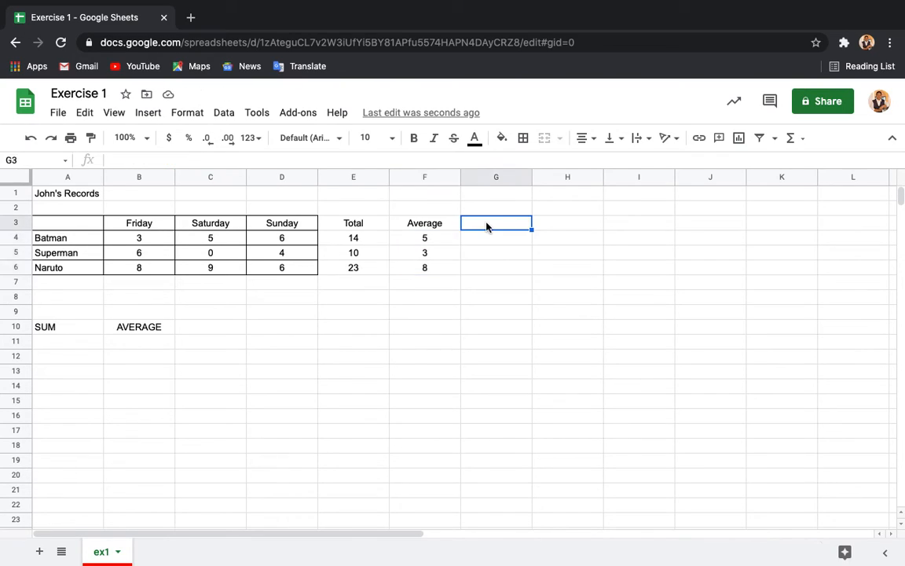
pyautogui.click(210, 318)
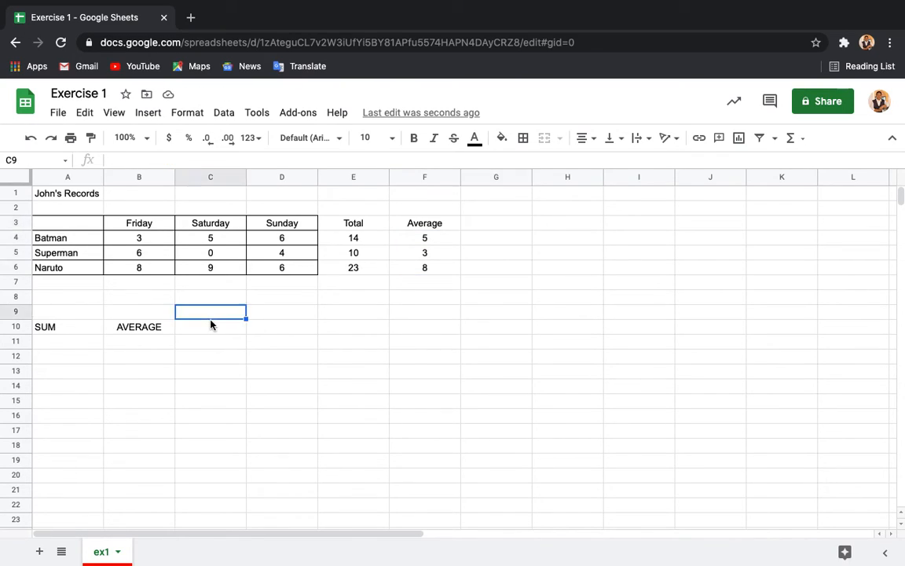
pyautogui.press('Down')
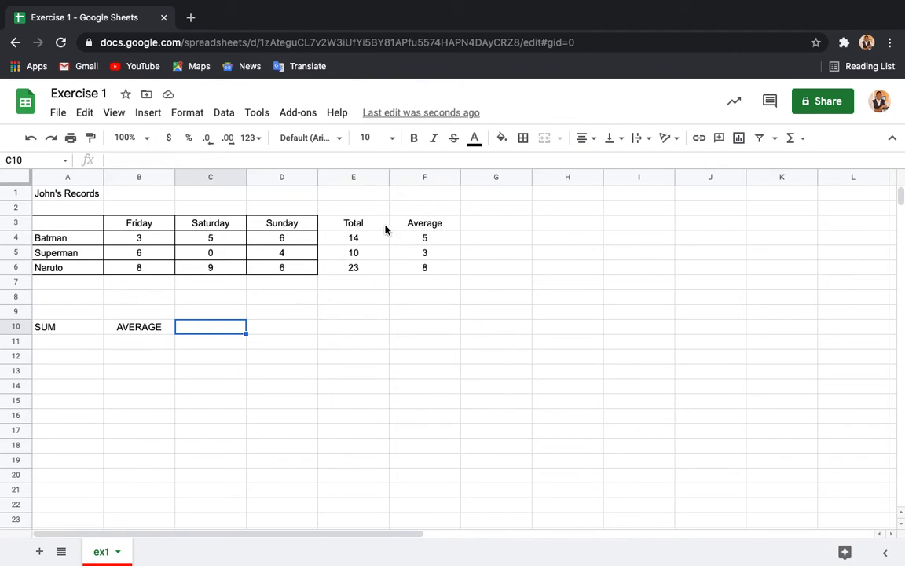
pyautogui.click(410, 243)
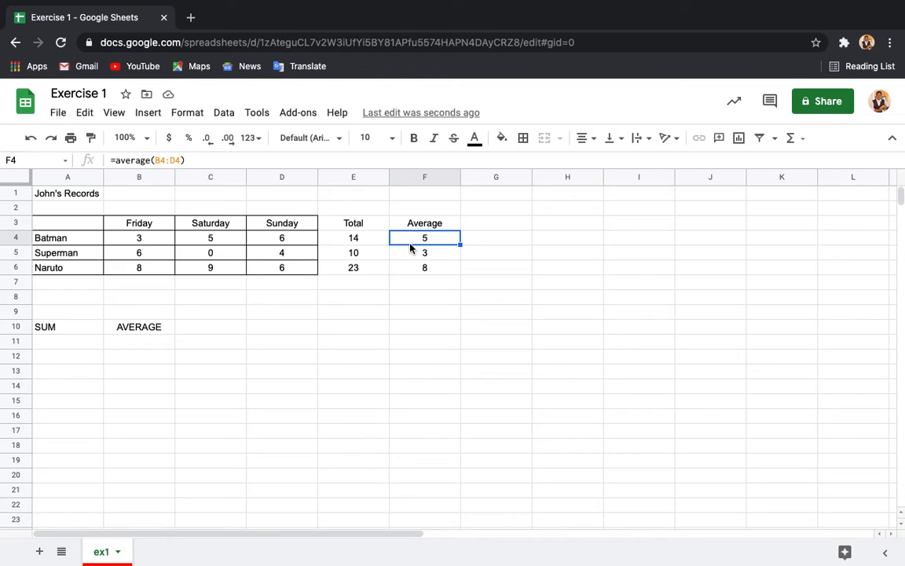
pyautogui.press('Down')
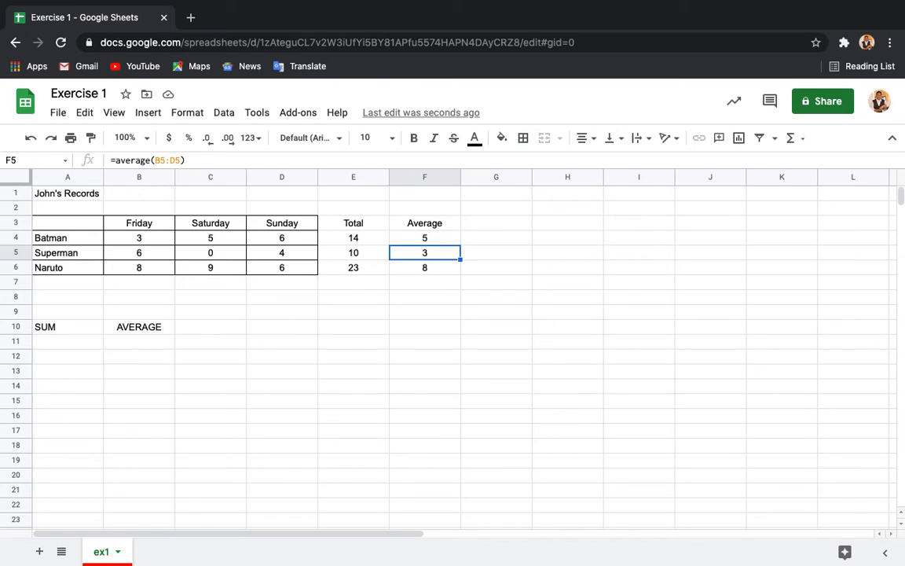
pyautogui.press('Down')
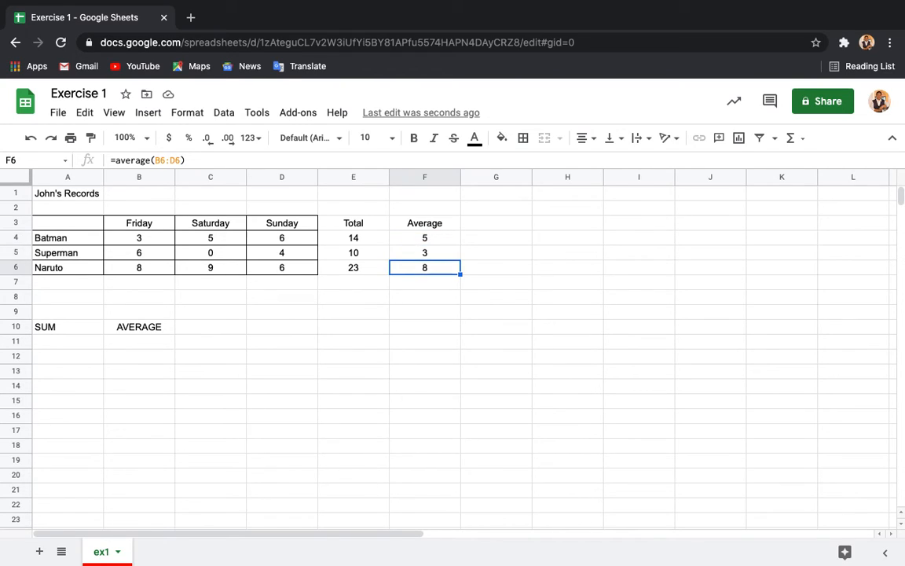
pyautogui.press('Up')
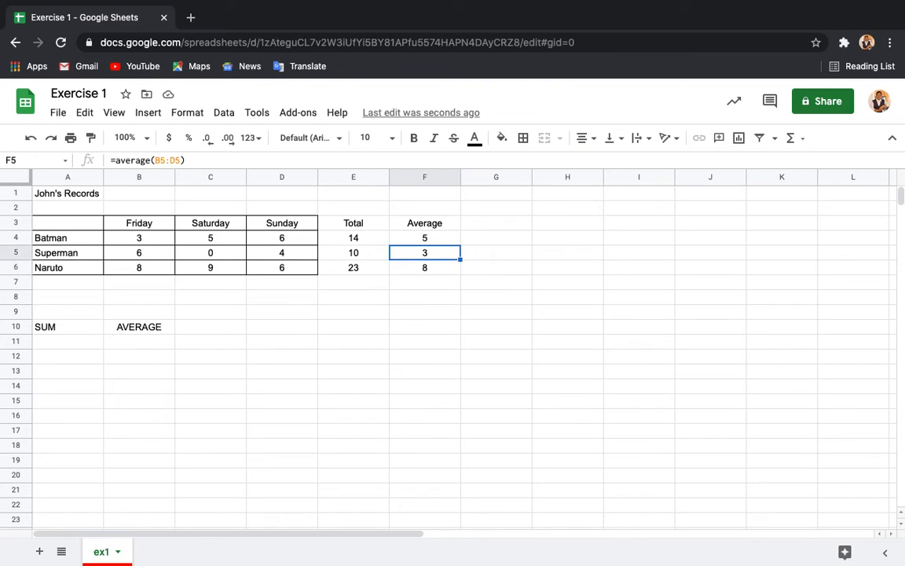
pyautogui.press('Down')
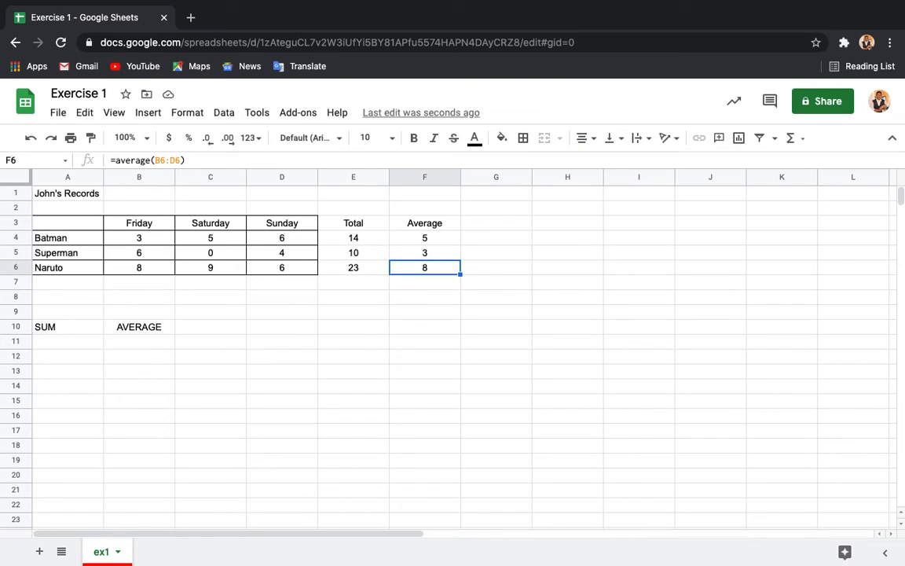
# - Change Superman's Saturday value in C5 to 3 and check the row's total in E5
pyautogui.click(225, 256)
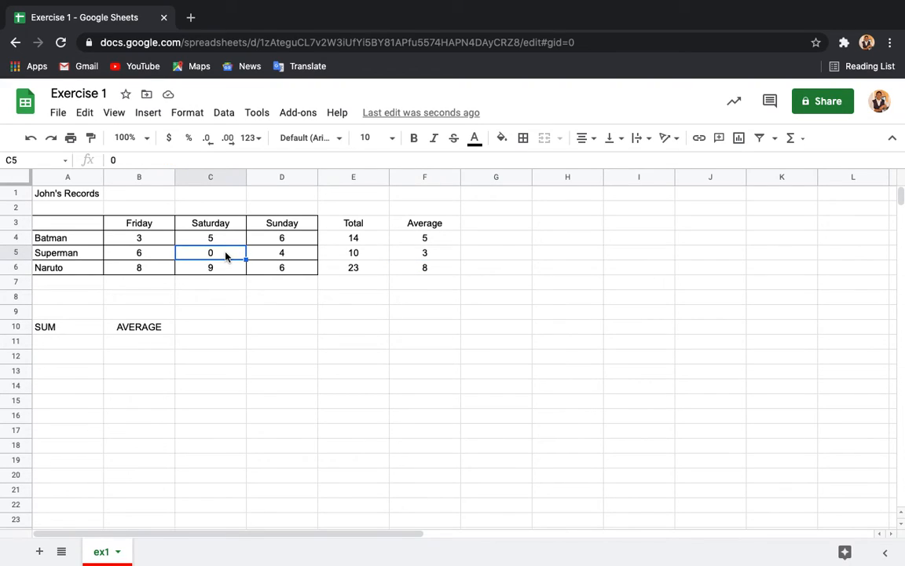
pyautogui.write('3')
pyautogui.press('Return')
pyautogui.click(372, 253)
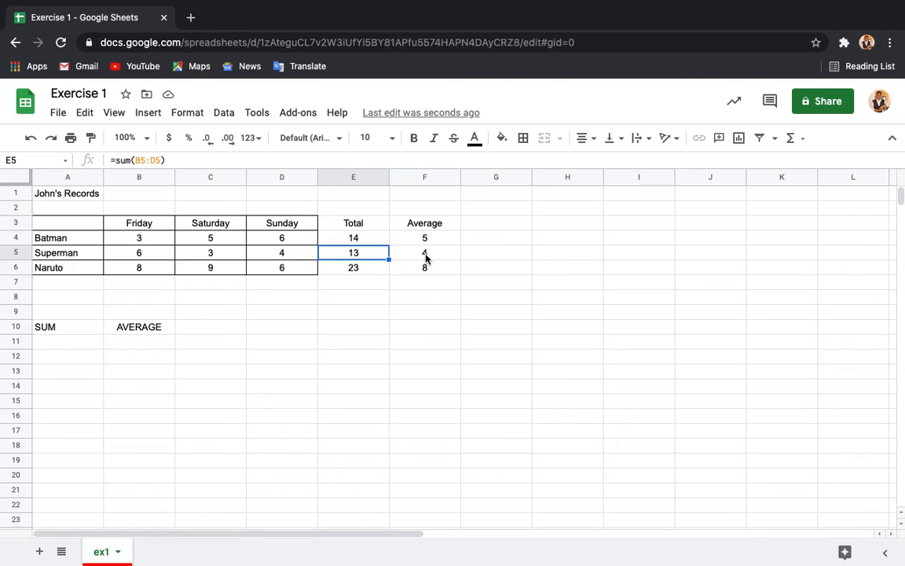
# - Add the label MAXIMUM in C10, beside the AVERAGE label
pyautogui.click(198, 333)
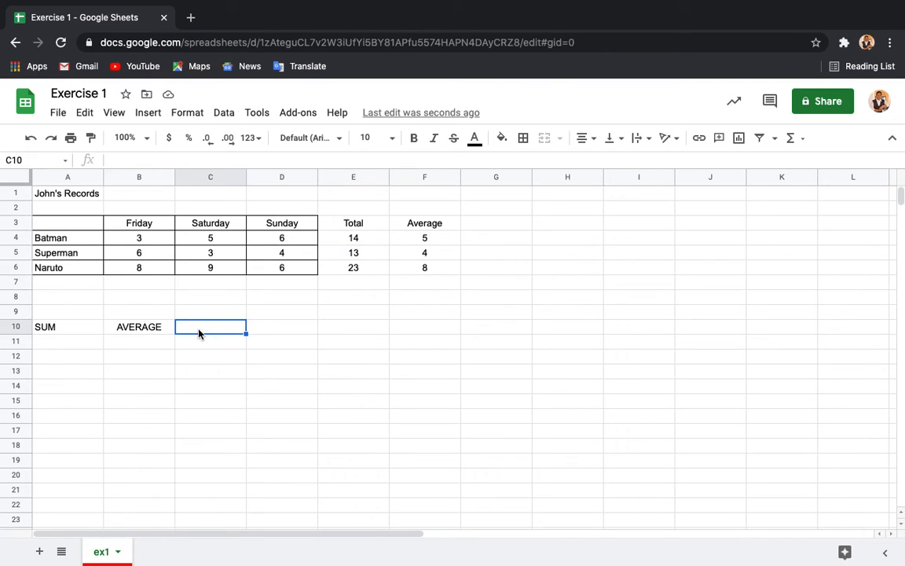
pyautogui.write('MAXIMUM')
pyautogui.press('Return')
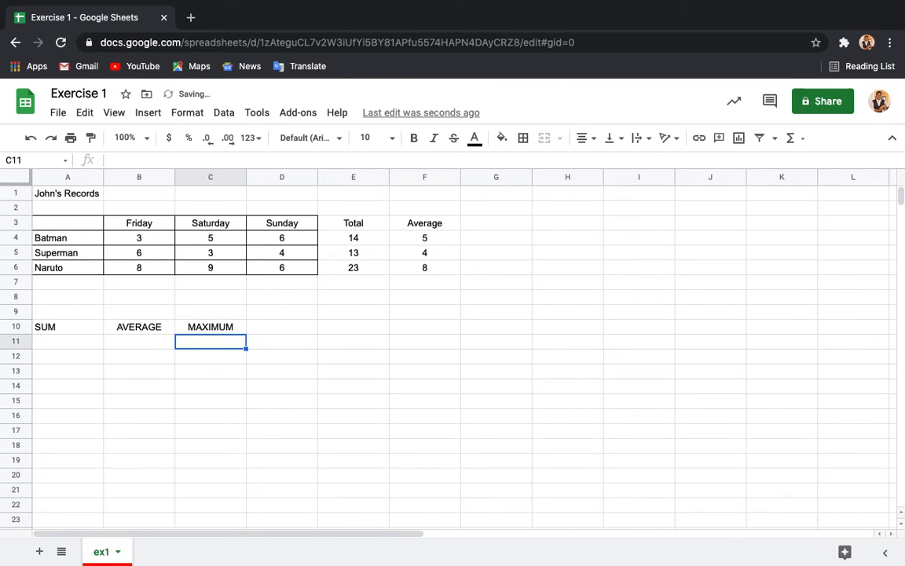
# - Add the column header MAX in G3, next to the Average header
pyautogui.press('Up')
pyautogui.press('Right')
pyautogui.press('Right')
pyautogui.press('Right')
pyautogui.press('Up')
pyautogui.press('Up')
pyautogui.press('Up')
pyautogui.press('Up')
pyautogui.press('Up')
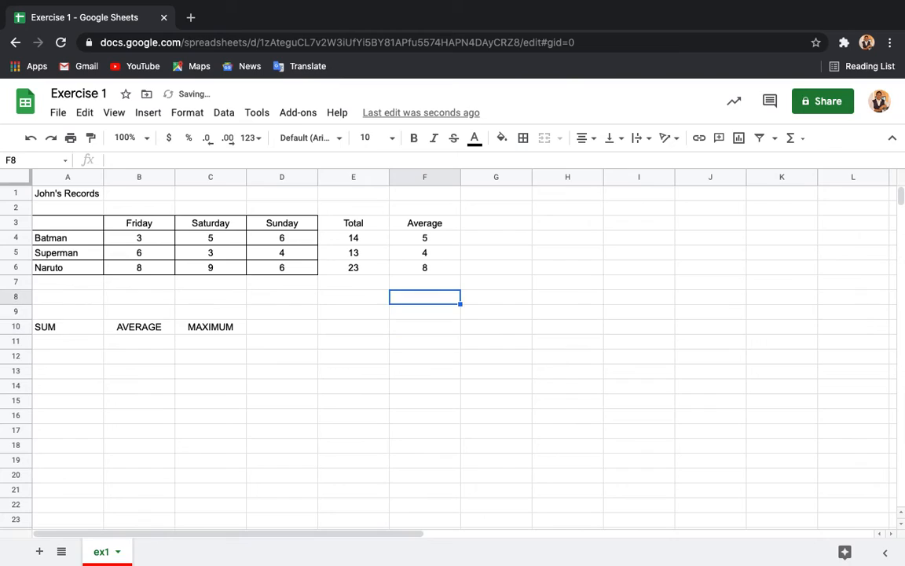
pyautogui.press('Up')
pyautogui.press('Up')
pyautogui.press('Right')
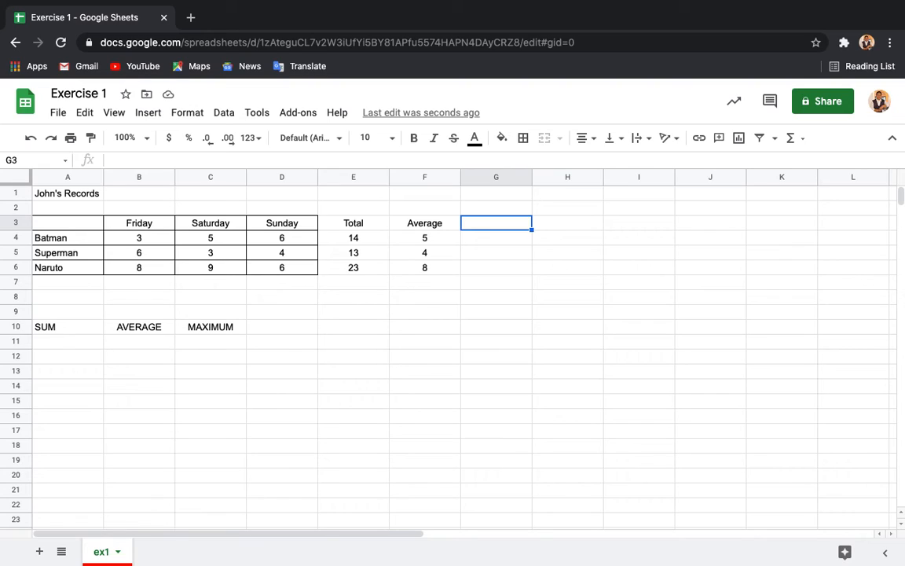
pyautogui.write('MAX')
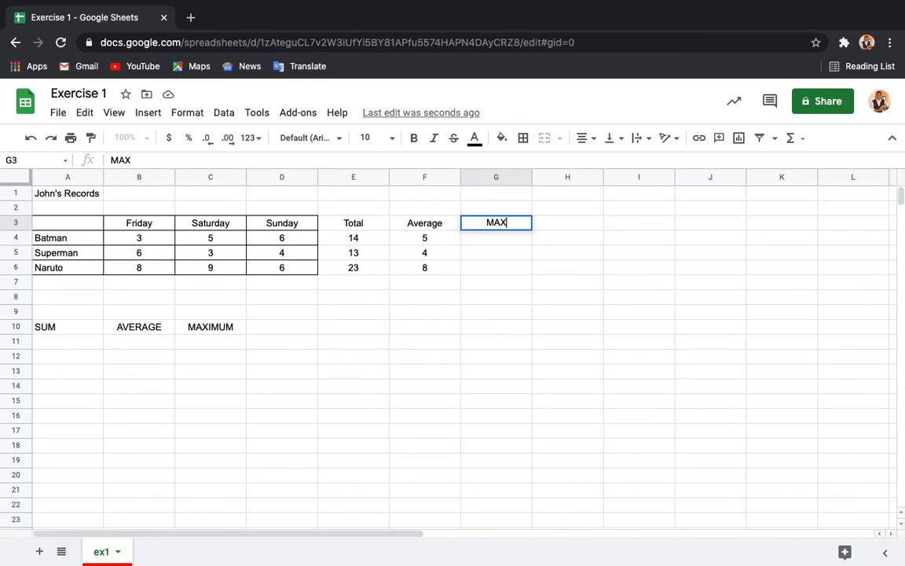
pyautogui.press('Return')
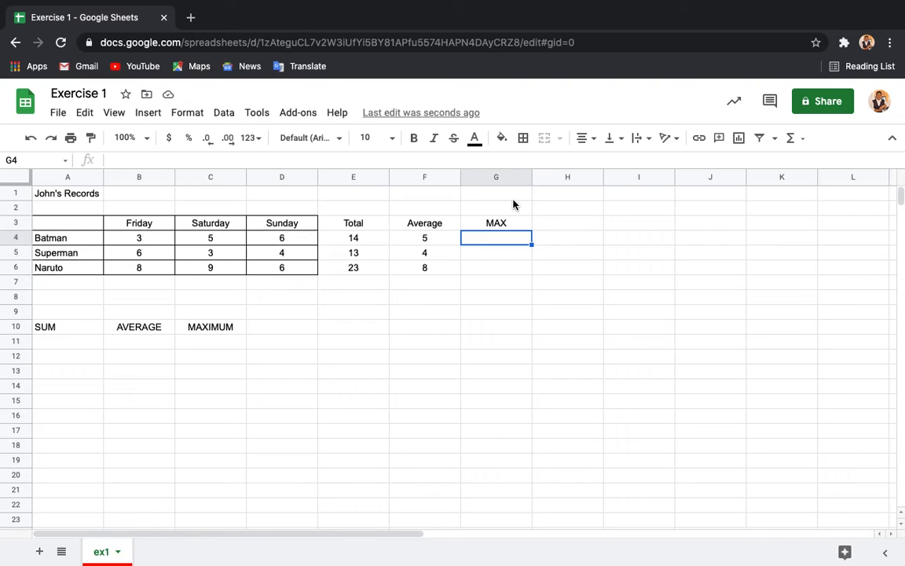
# - Enter the formula =max(B4:D4) in G4 to calculate Batman's highest value
pyautogui.write('=')
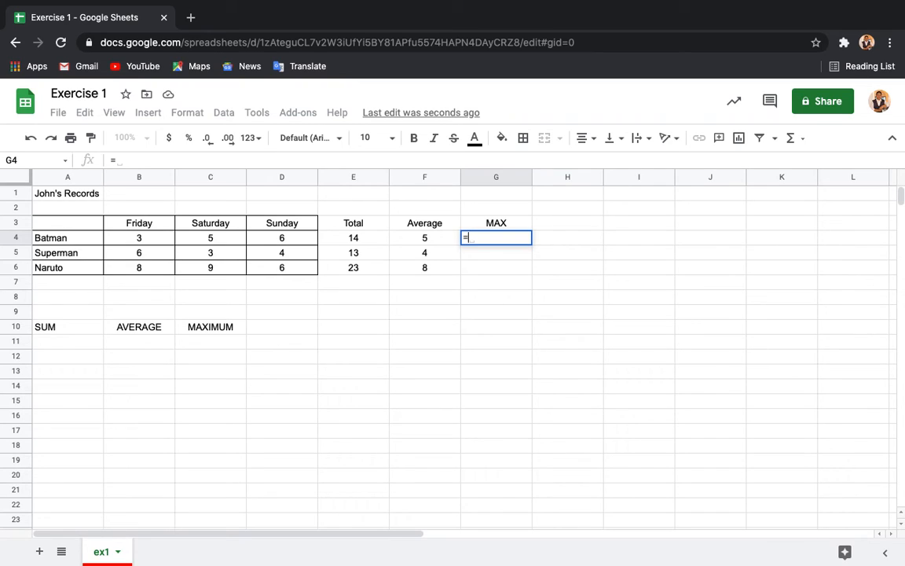
pyautogui.write('max')
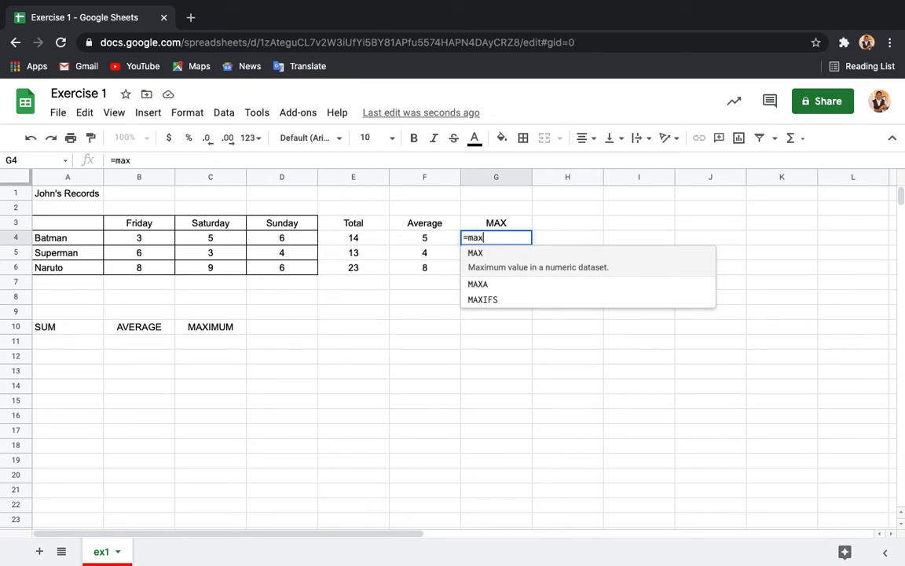
pyautogui.write('(')
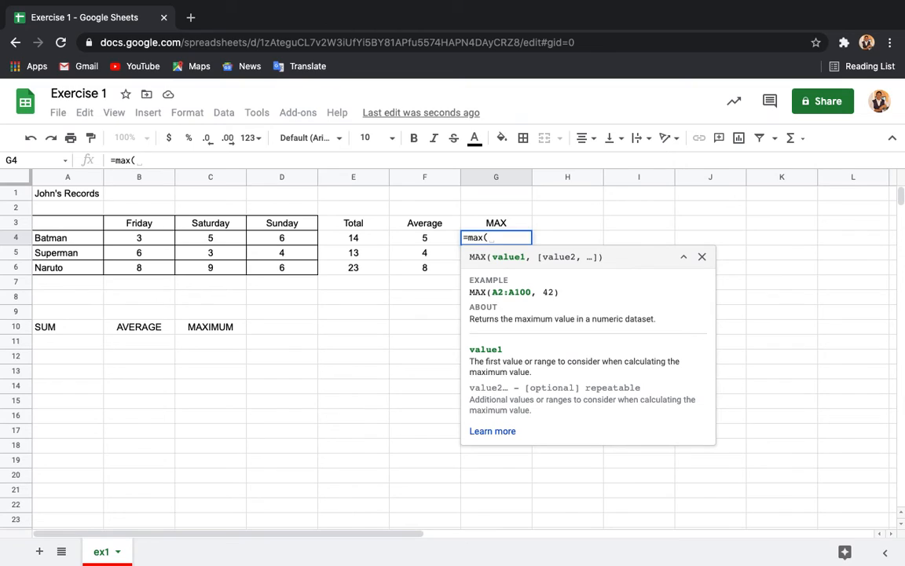
pyautogui.click(141, 239)
pyautogui.moveTo(143, 242); pyautogui.dragTo(268, 242)
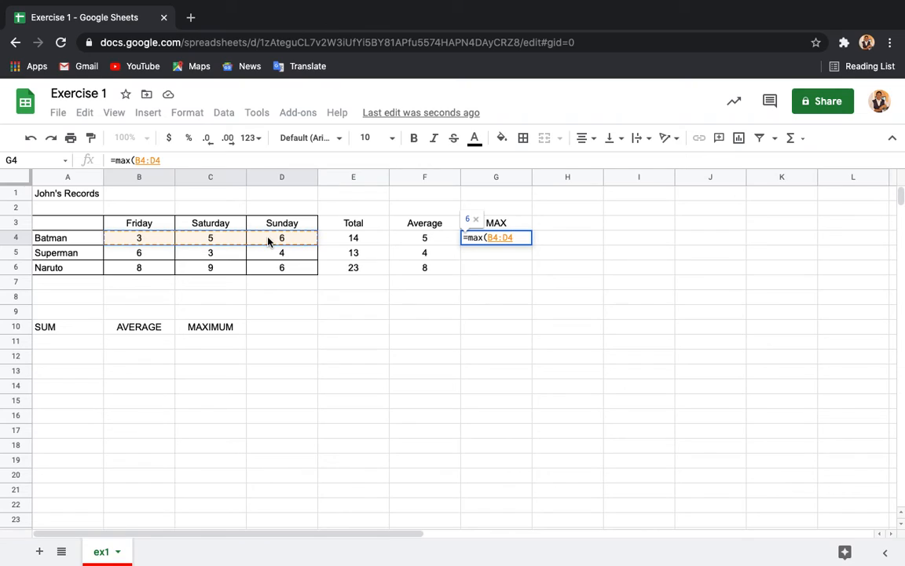
pyautogui.write(')')
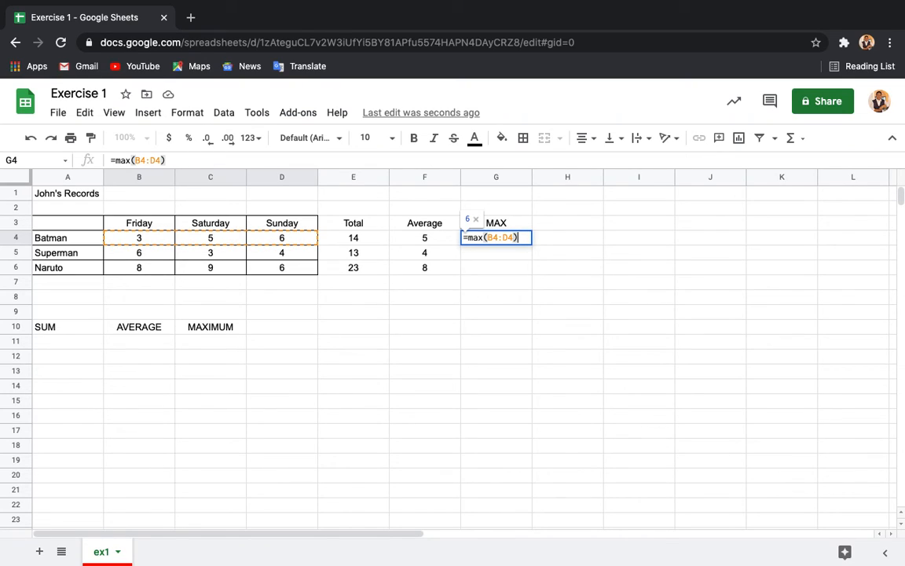
pyautogui.press('Return')
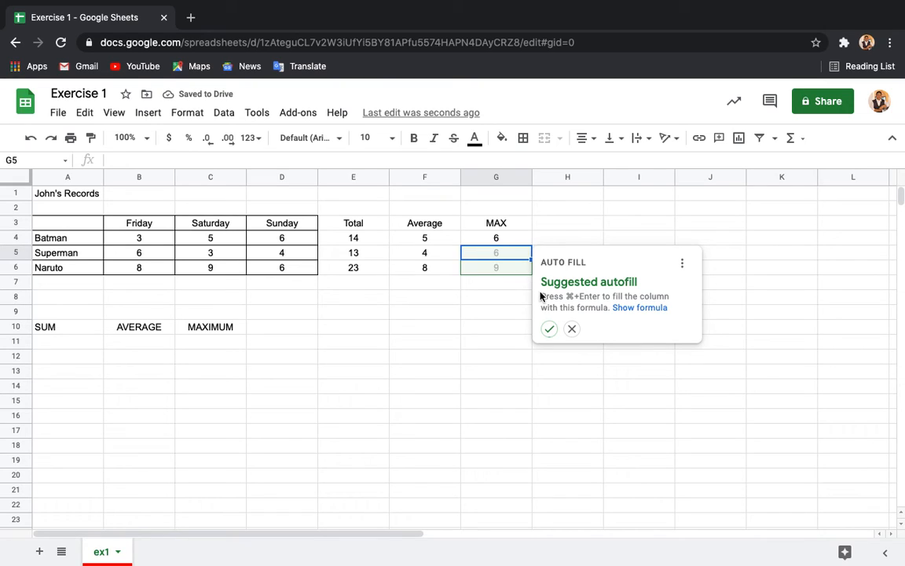
# - Dismiss the autofill suggestion and fill the maximum formula from G4 down to G6
pyautogui.click(572, 330)
pyautogui.press('Up')
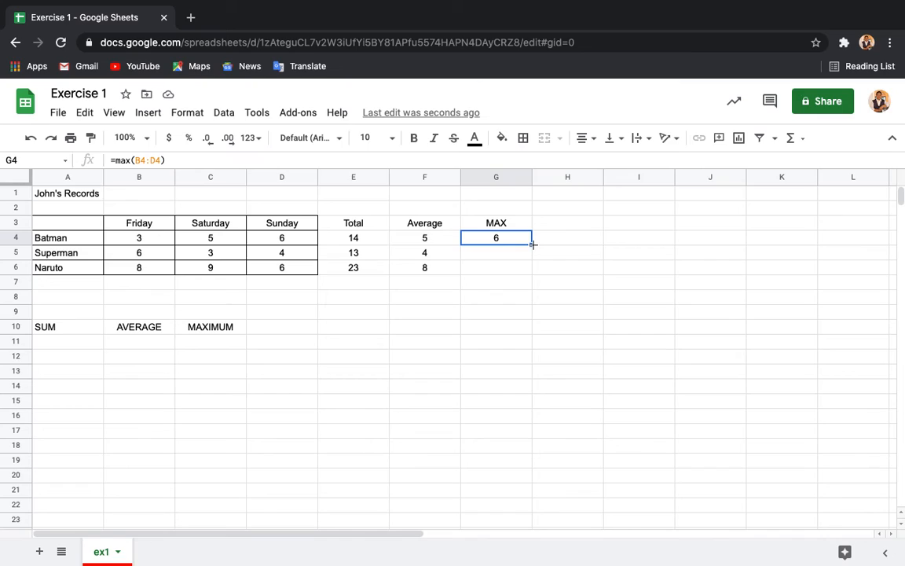
pyautogui.moveTo(533, 245); pyautogui.dragTo(529, 271)
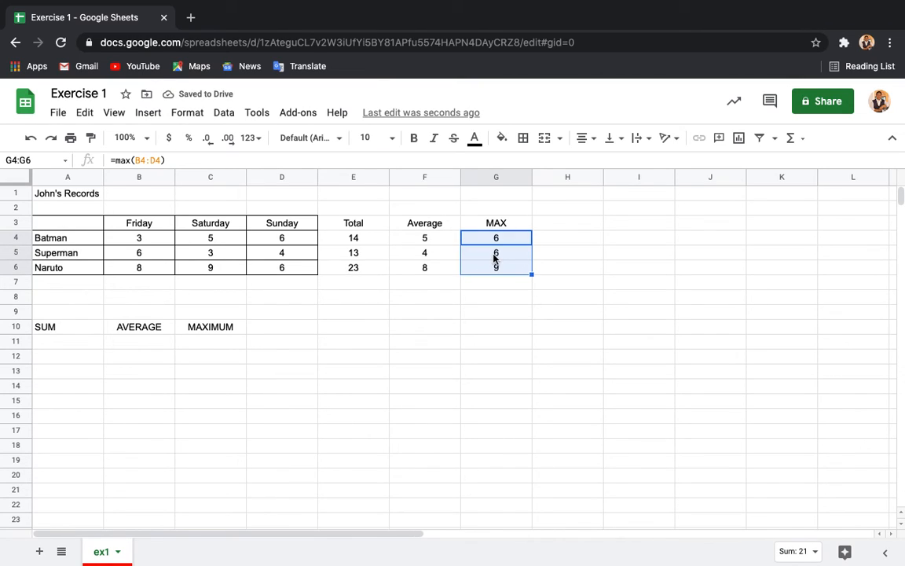
# - Review the maximum formula in G4 against Batman's Friday, Saturday and Sunday values in B4:D4
pyautogui.click(495, 257)
pyautogui.press('Up')
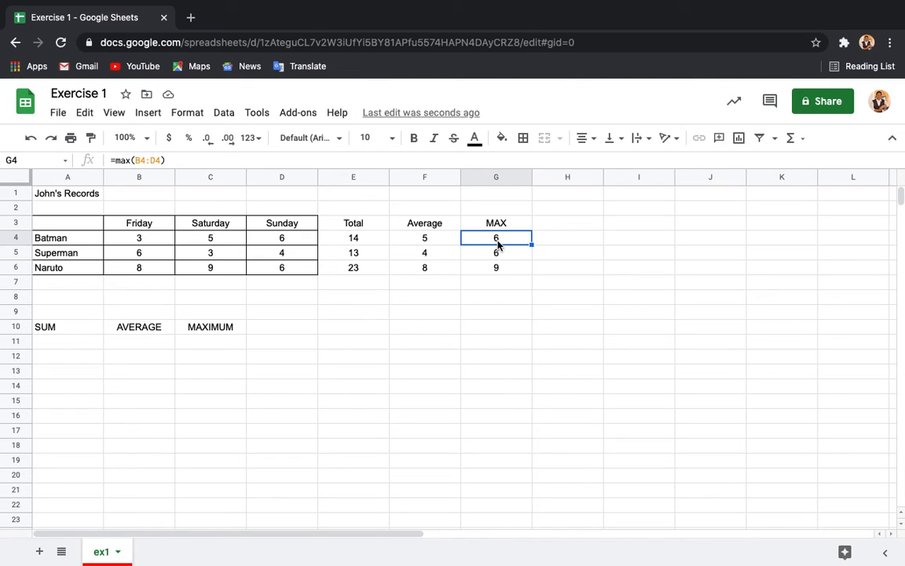
pyautogui.click(146, 242)
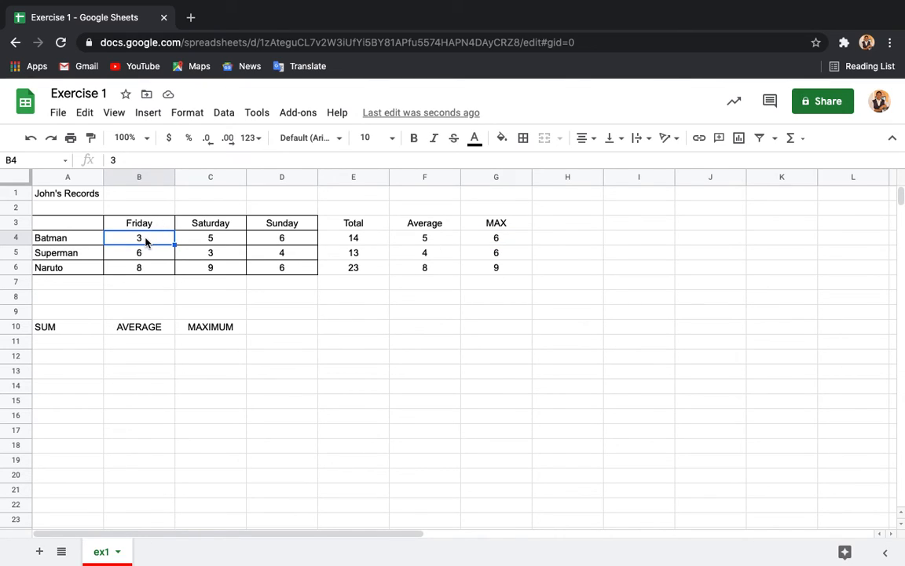
pyautogui.press('Right')
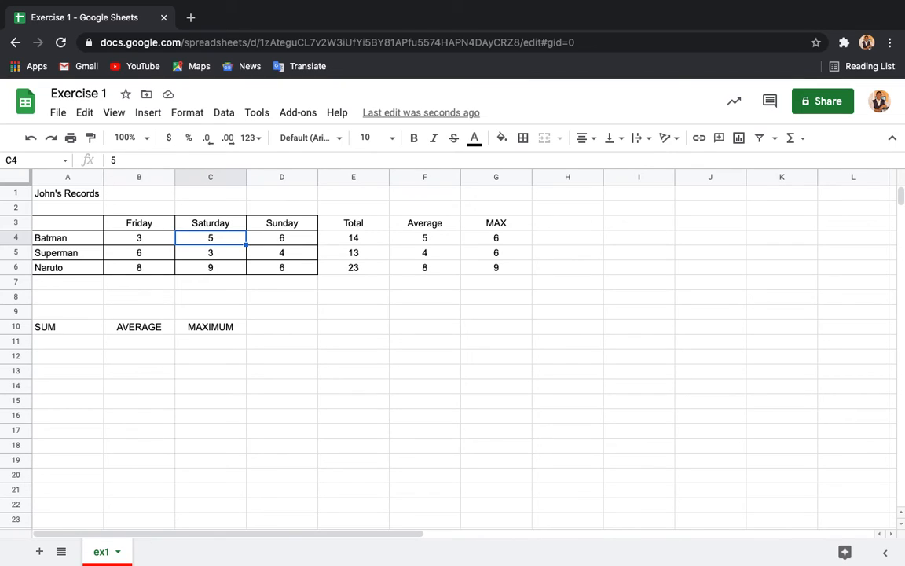
pyautogui.press('Left')
pyautogui.press('Right')
pyautogui.press('Right')
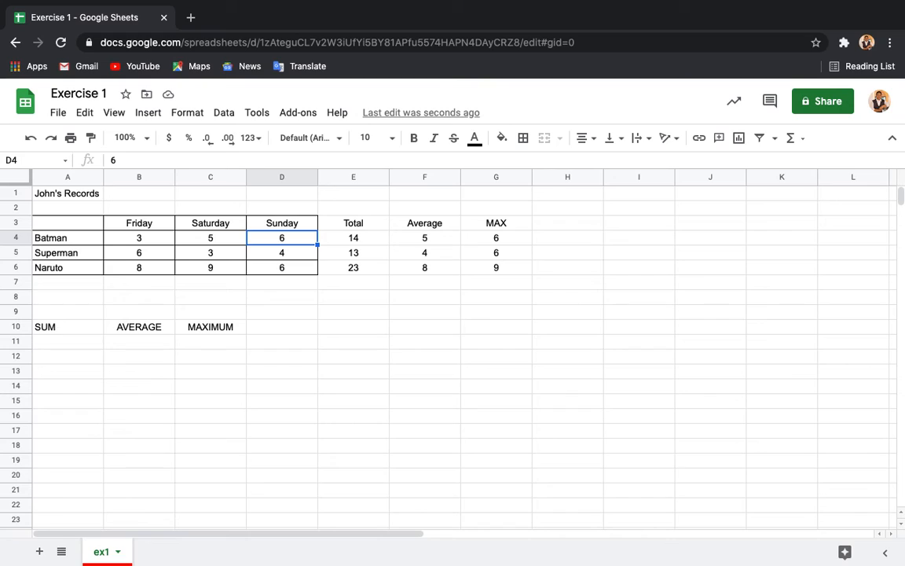
pyautogui.press('Right')
pyautogui.press('Left')
pyautogui.press('Left')
pyautogui.press('Left')
pyautogui.press('Left')
pyautogui.press('Right')
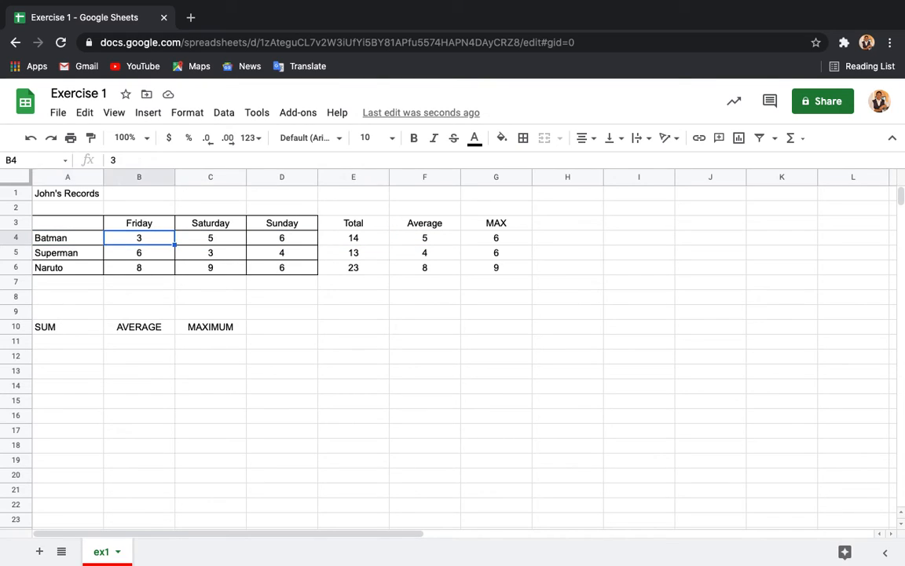
pyautogui.press('Right')
pyautogui.press('Right')
pyautogui.press('Right')
pyautogui.press('Right')
pyautogui.press('Right')
# - Review the maximum formulas in G5 and G6 and compare Naruto's result with the daily values in B6:D6
pyautogui.press('Down')
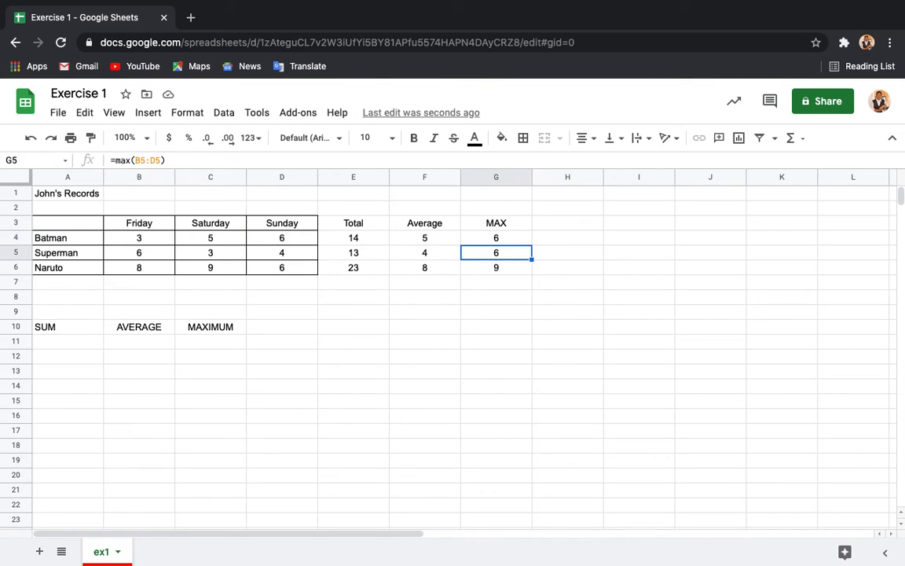
pyautogui.press('Down')
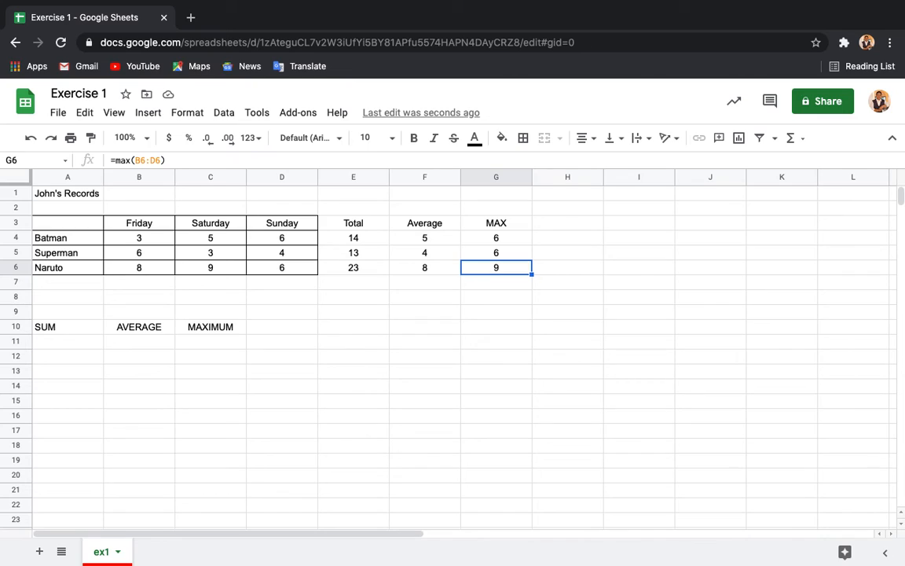
pyautogui.press('Left')
pyautogui.press('Left')
pyautogui.press('Left')
pyautogui.press('Left')
pyautogui.press('Left')
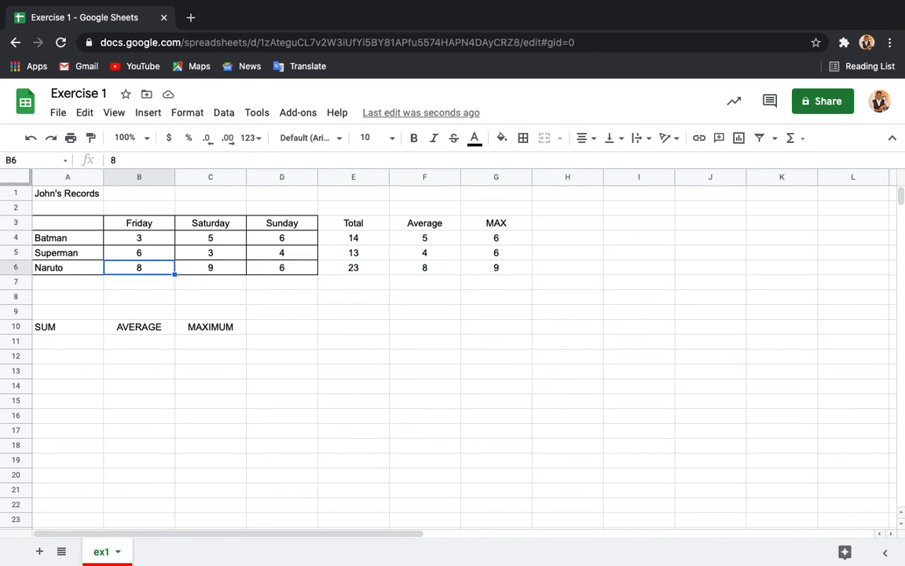
pyautogui.press('Right')
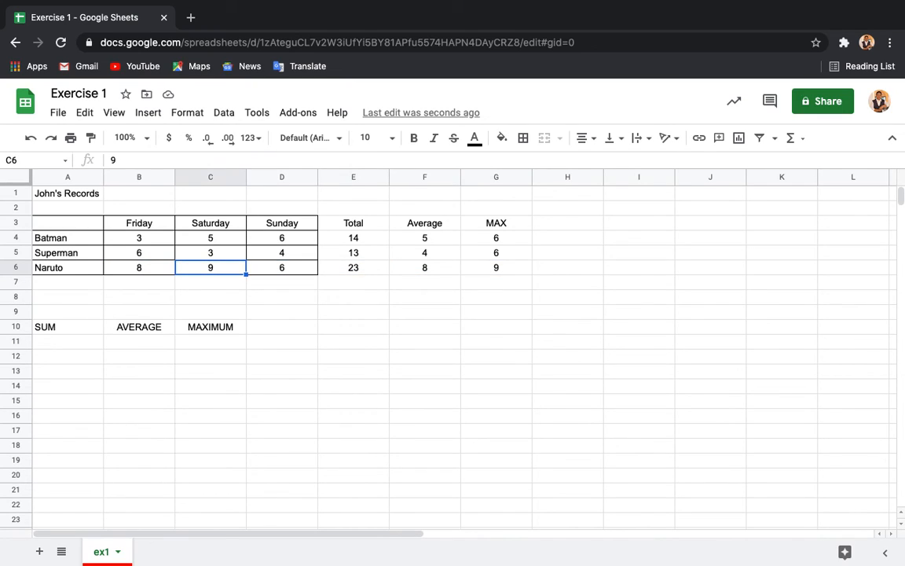
pyautogui.press('Left')
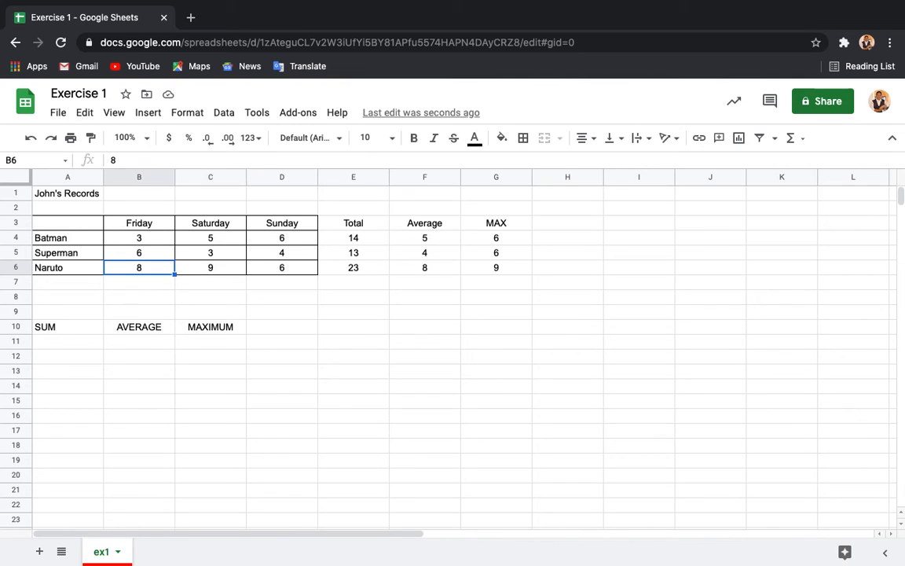
pyautogui.press('Right')
pyautogui.press('Right')
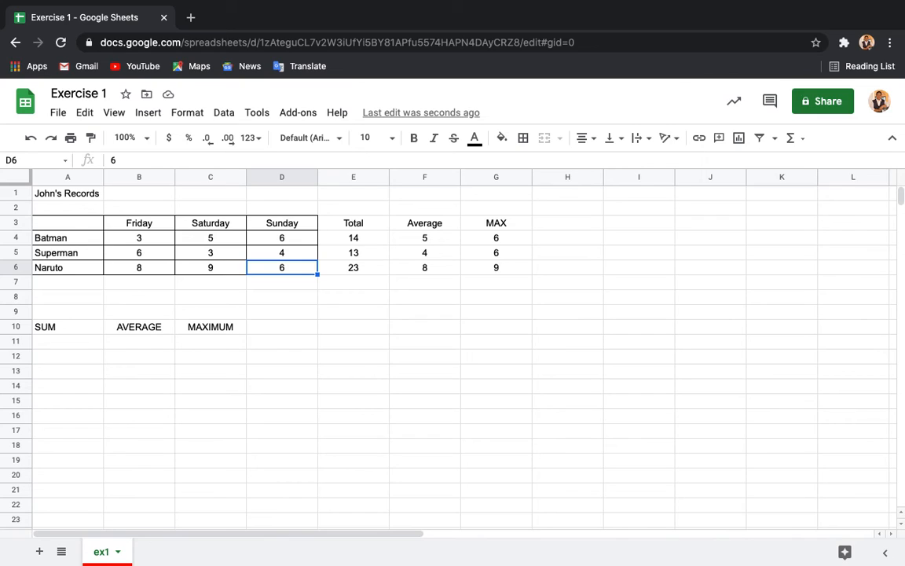
pyautogui.press('Right')
pyautogui.press('Right')
pyautogui.press('Right')
pyautogui.press('Right')
pyautogui.press('Up')
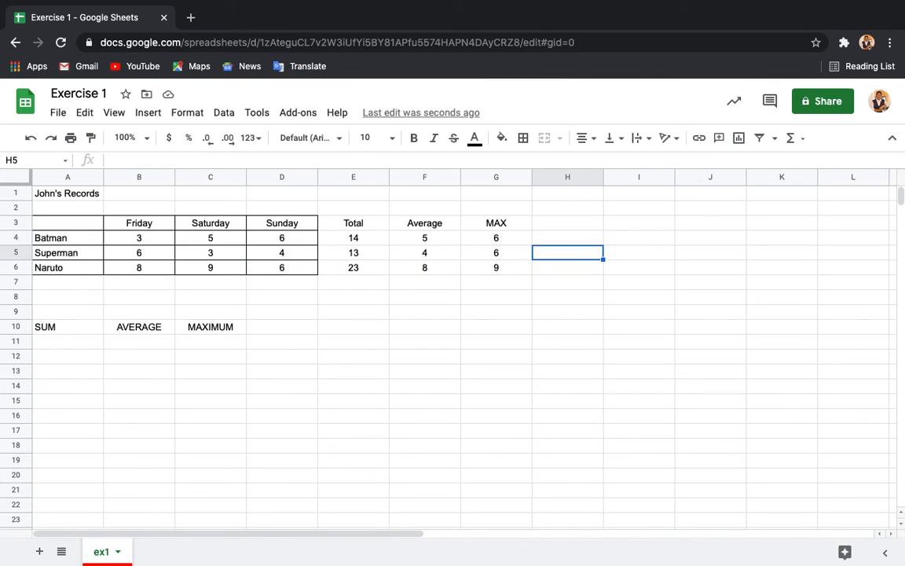
# - Add the label MINIMUM in D10, beside the MAXIMUM label
pyautogui.click(272, 327)
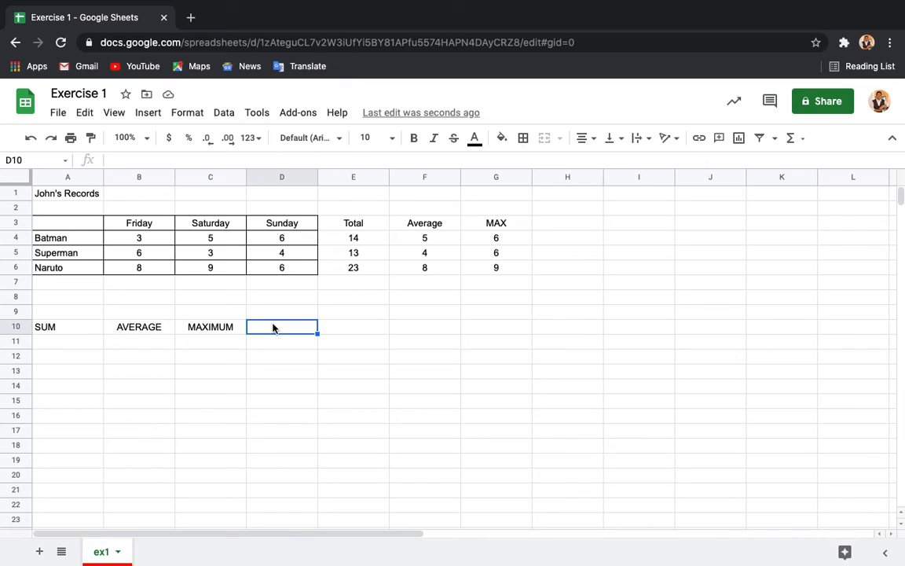
pyautogui.write('MIM')
pyautogui.press('BackSpace')
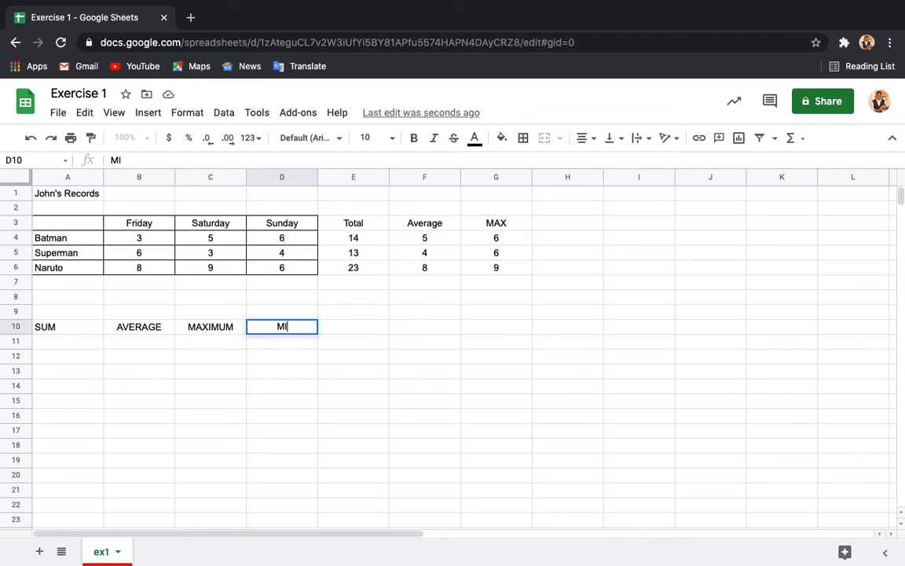
pyautogui.write('NIMUM')
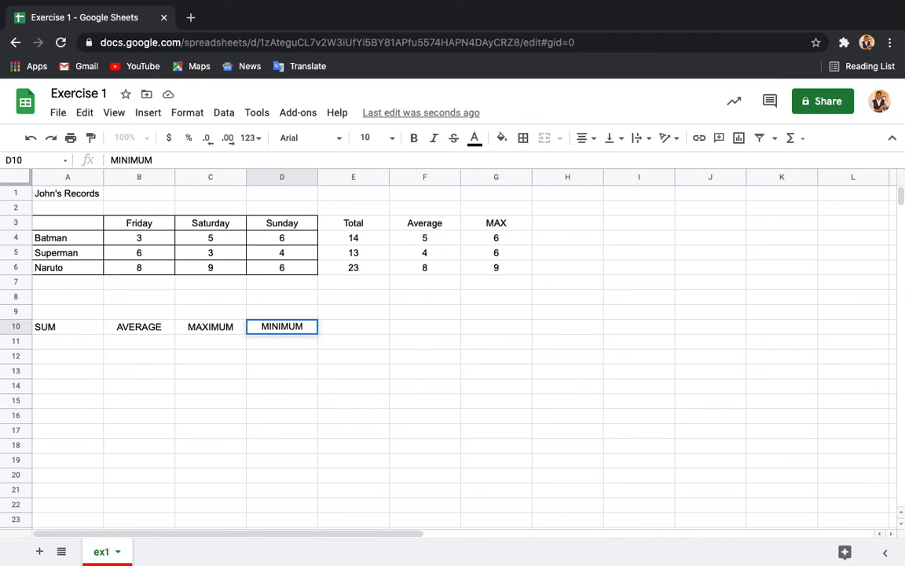
pyautogui.press('Return')
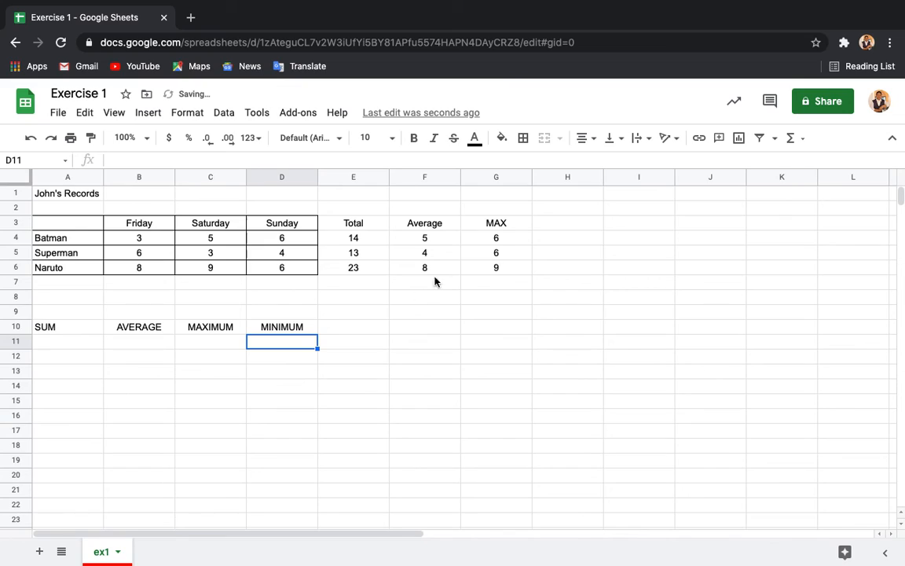
# - Add the column header MIN in H3, next to the MAX header
pyautogui.click(548, 225)
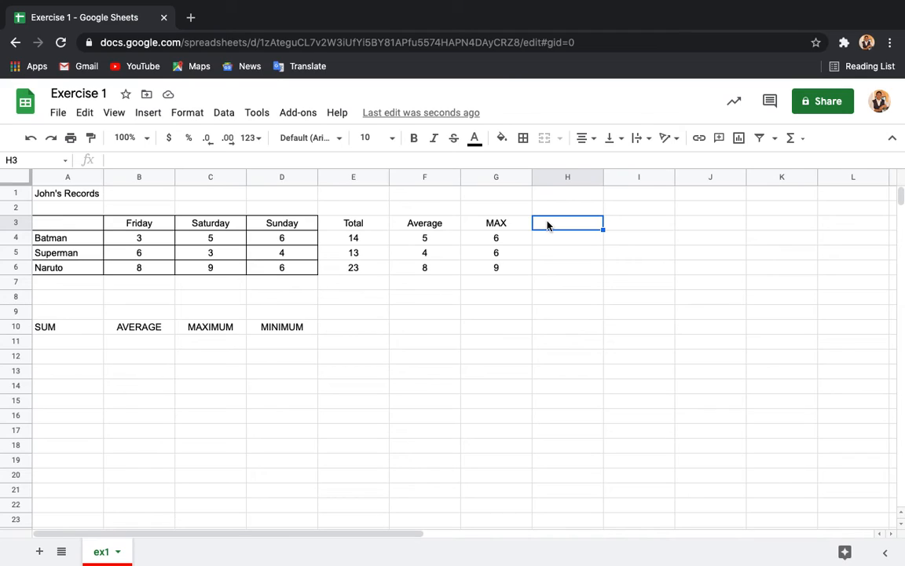
pyautogui.write('MIN')
pyautogui.press('Return')
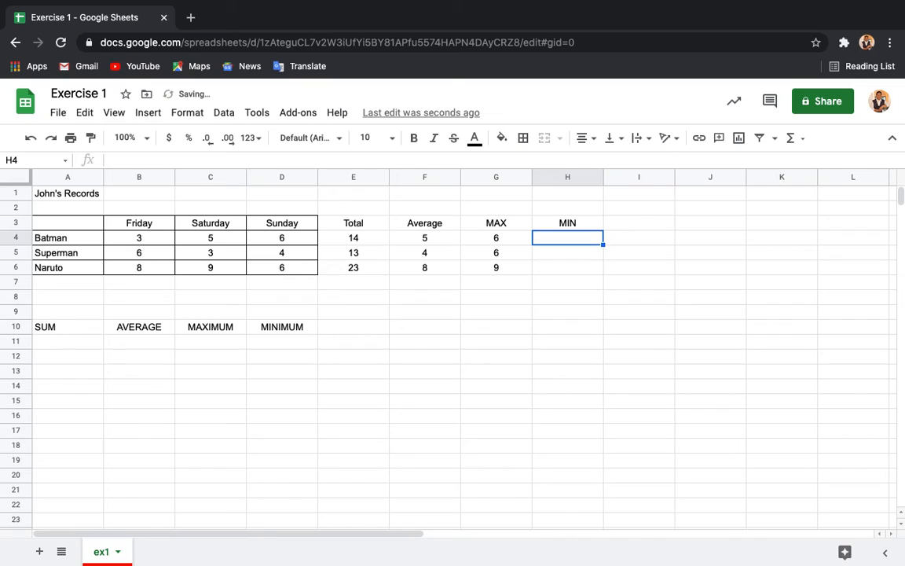
# - Enter the formula =min(B4:D4) in H4 and accept the suggested autofill for H5 and H6
pyautogui.write('=')
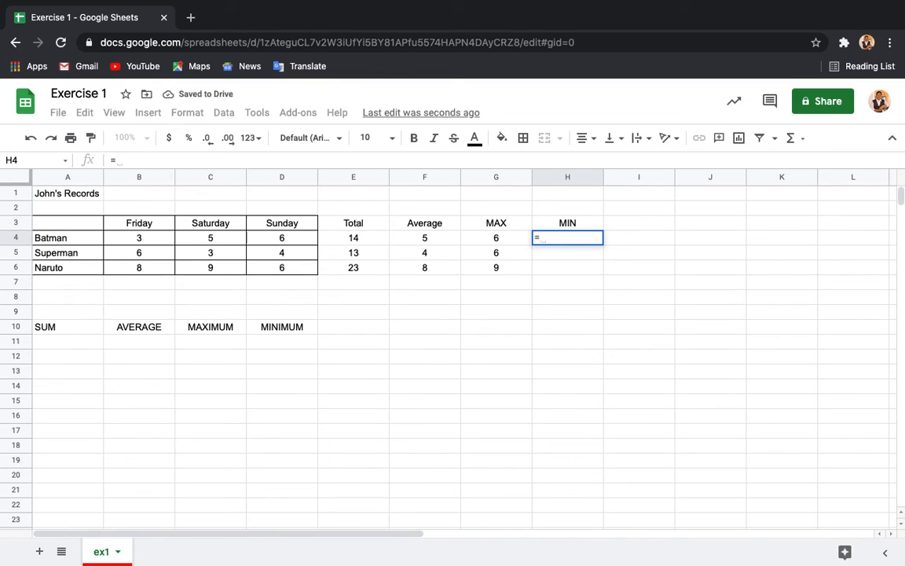
pyautogui.write('min(')
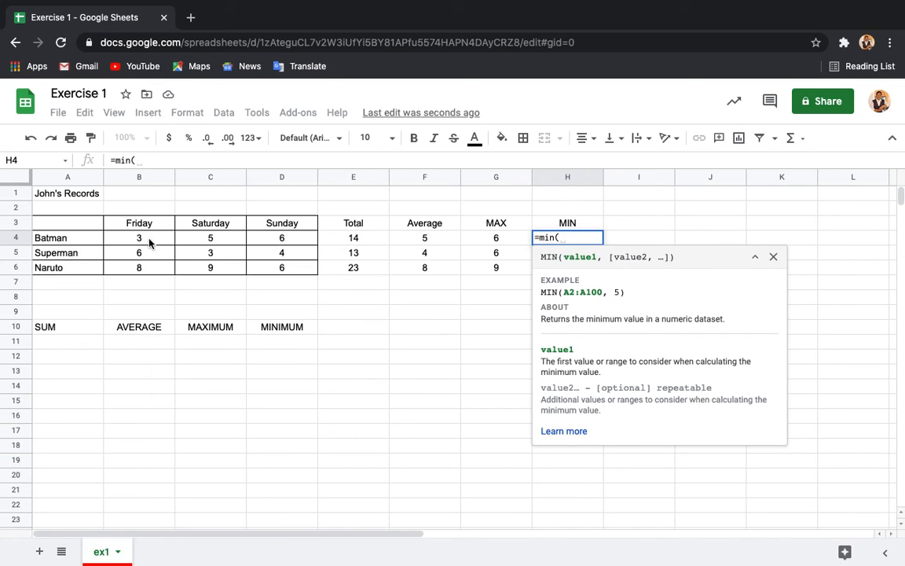
pyautogui.moveTo(152, 239); pyautogui.dragTo(252, 240)
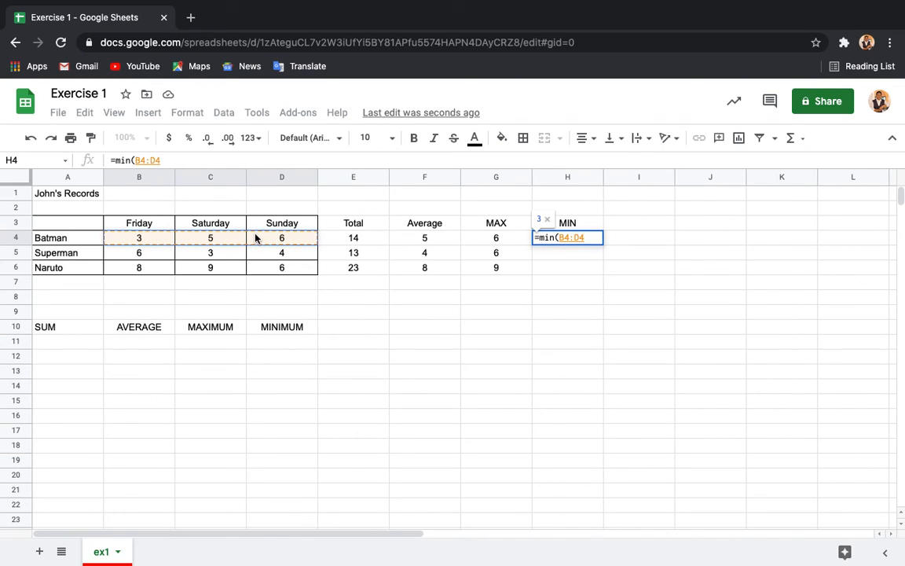
pyautogui.write(')')
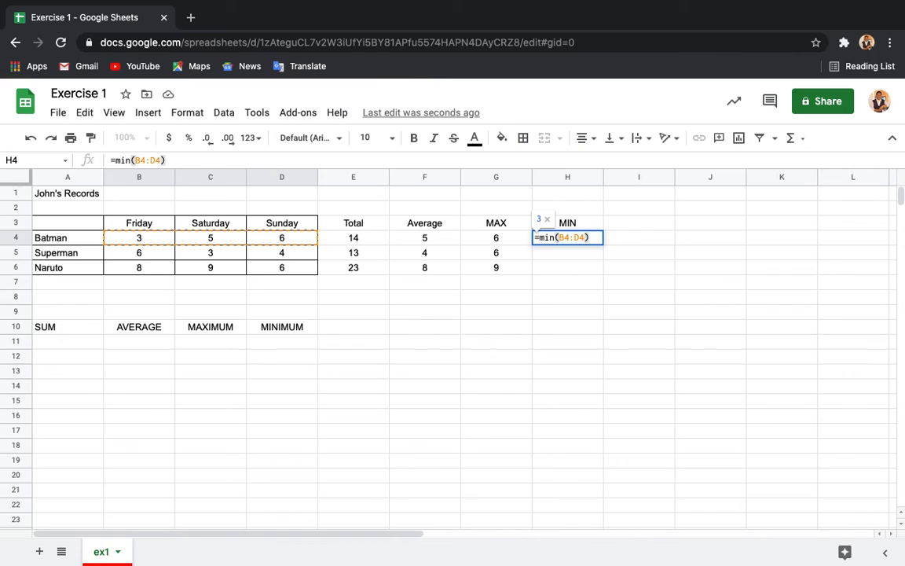
pyautogui.press('Return')
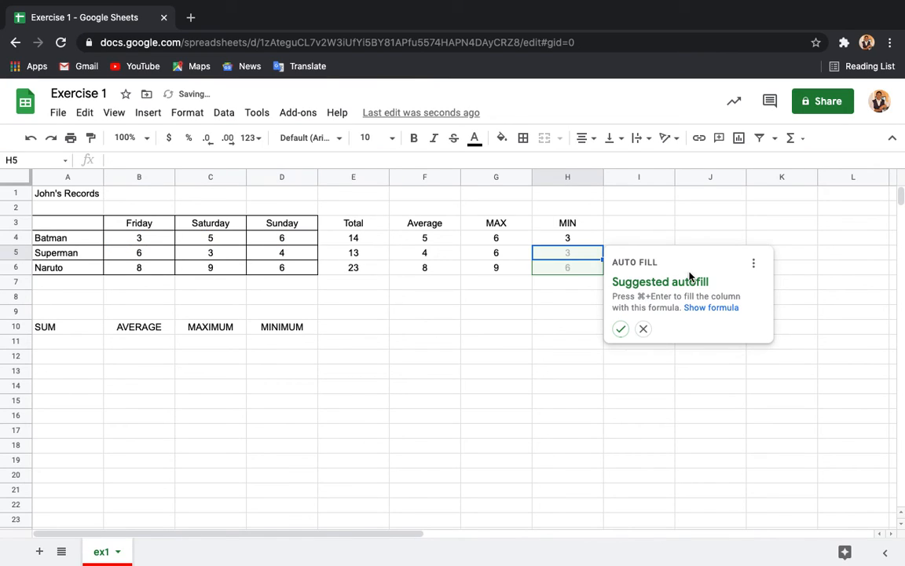
pyautogui.click(622, 329)
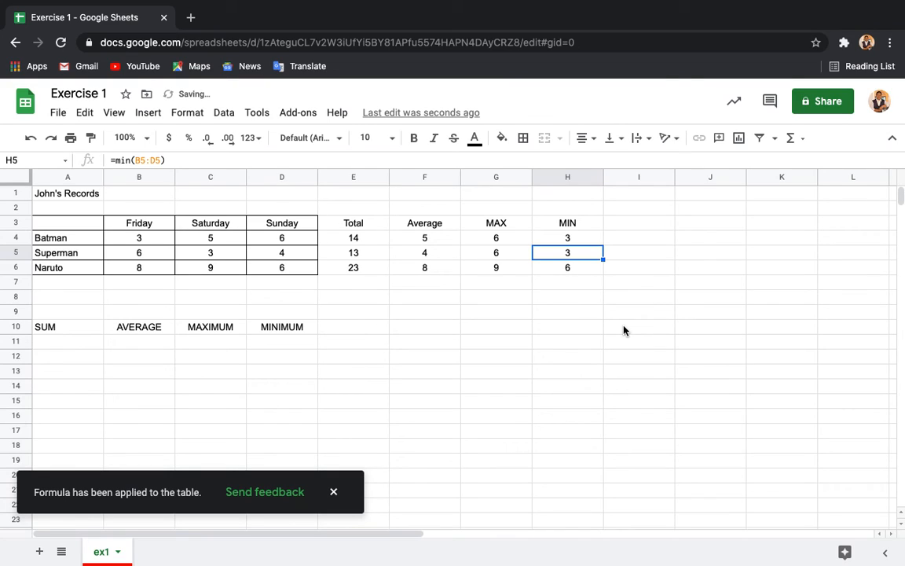
# - Compare the minimum results in H4 and H6 with the daily values in the Batman, Superman and Naruto rows
pyautogui.click(150, 243)
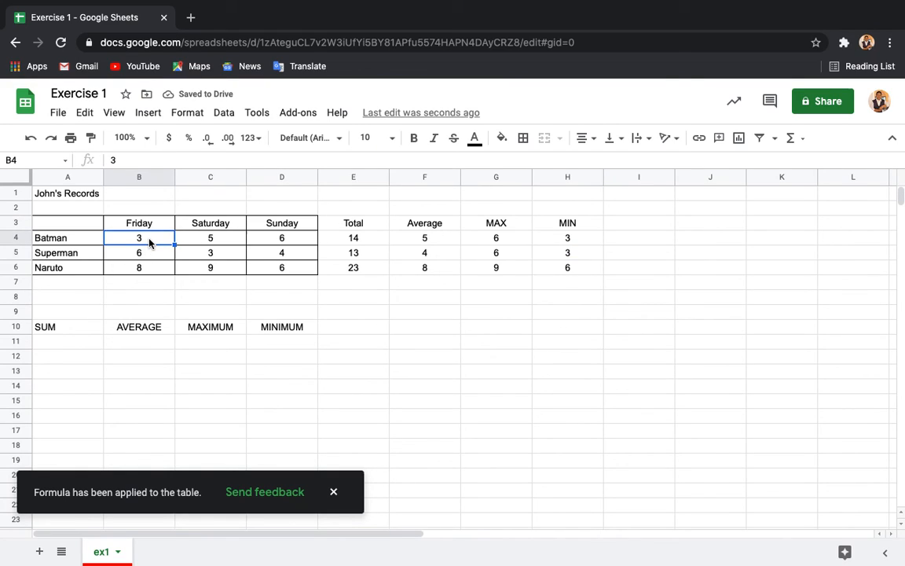
pyautogui.click(548, 241)
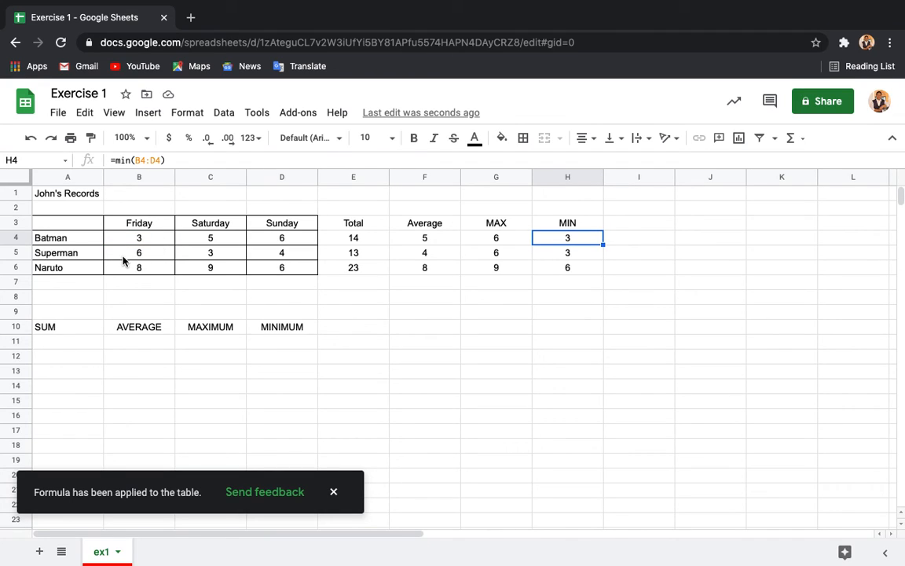
pyautogui.click(215, 255)
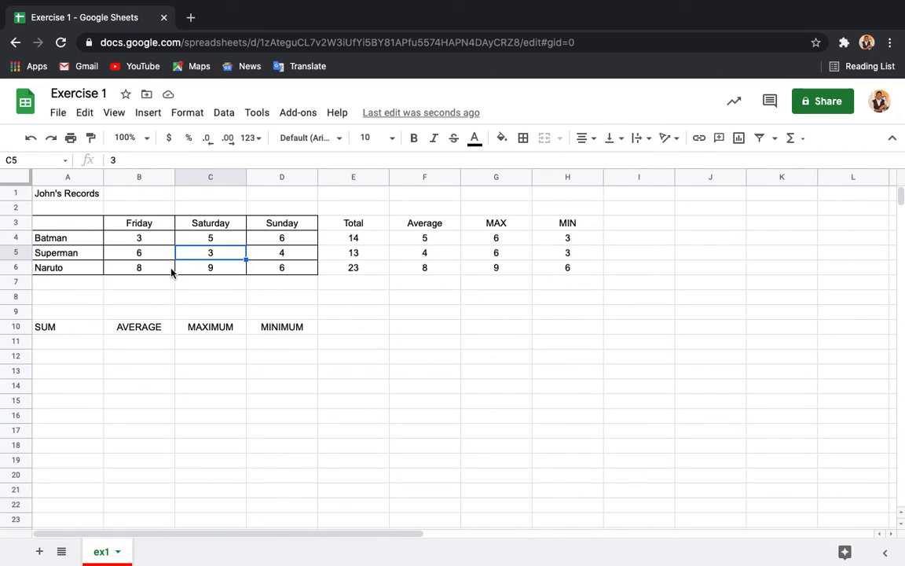
pyautogui.click(564, 271)
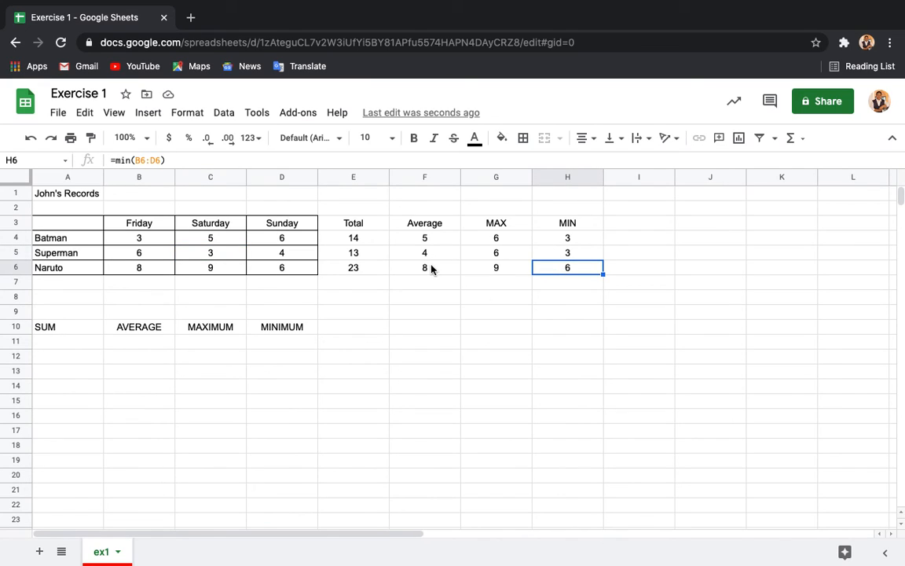
pyautogui.click(349, 288)
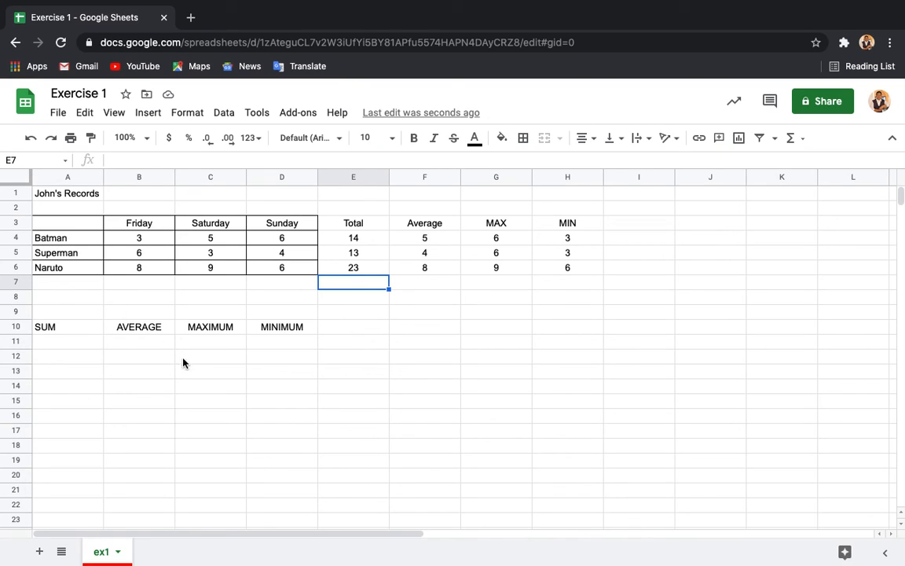
# - Add the row label TOTAL in A7, directly below Naruto
pyautogui.click(67, 288)
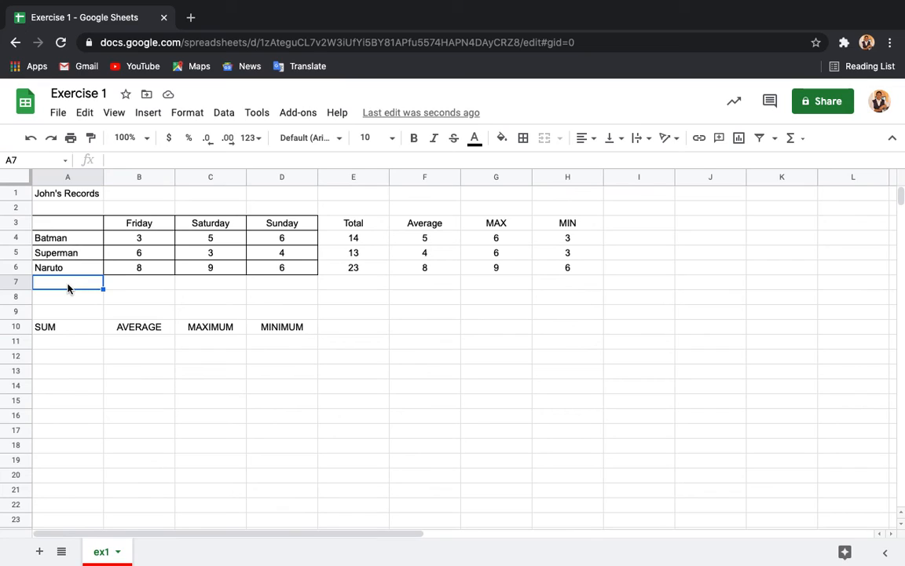
pyautogui.click(349, 237)
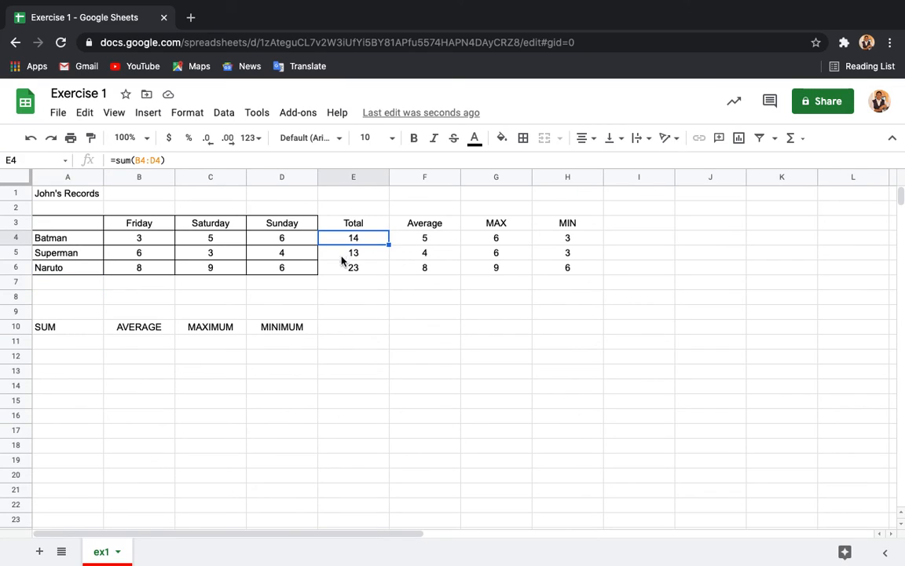
pyautogui.click(68, 290)
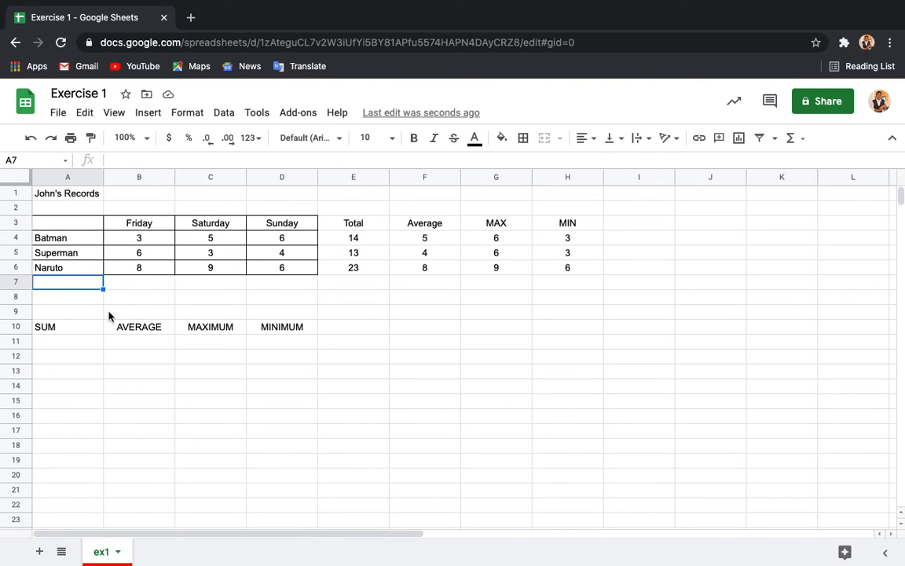
pyautogui.write('TOTAL')
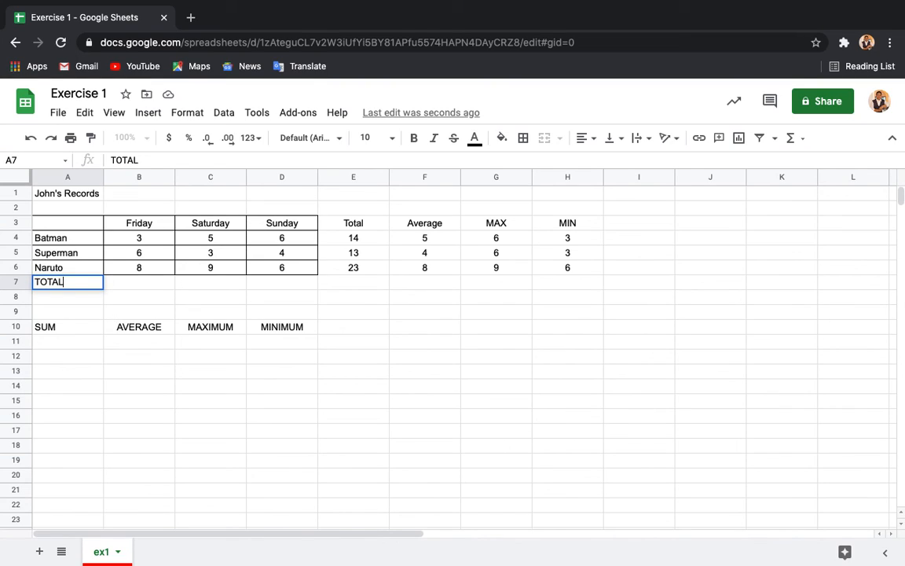
pyautogui.press('Return')
# - Enter the formula =sum(B4:B6) in B7 to total the Friday column
pyautogui.press('Up')
pyautogui.press('Right')
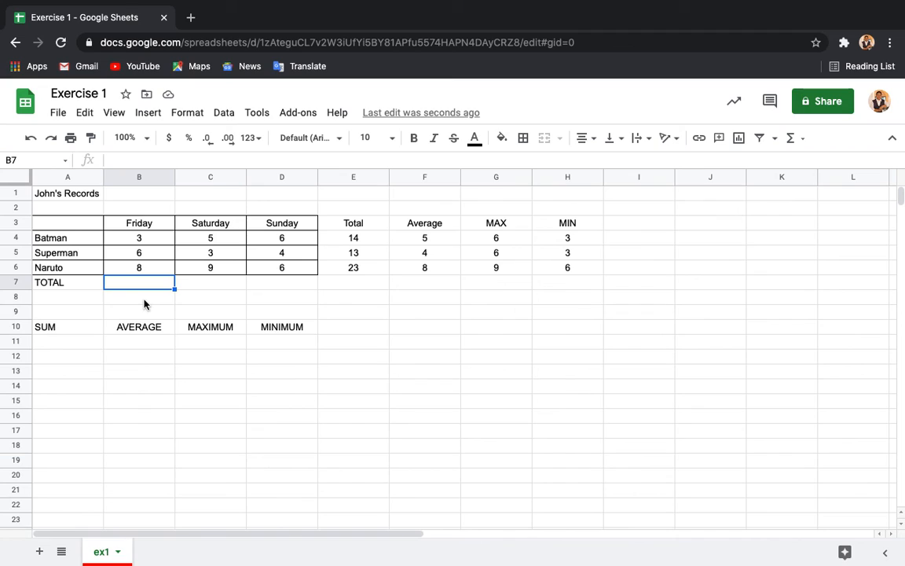
pyautogui.write('=')
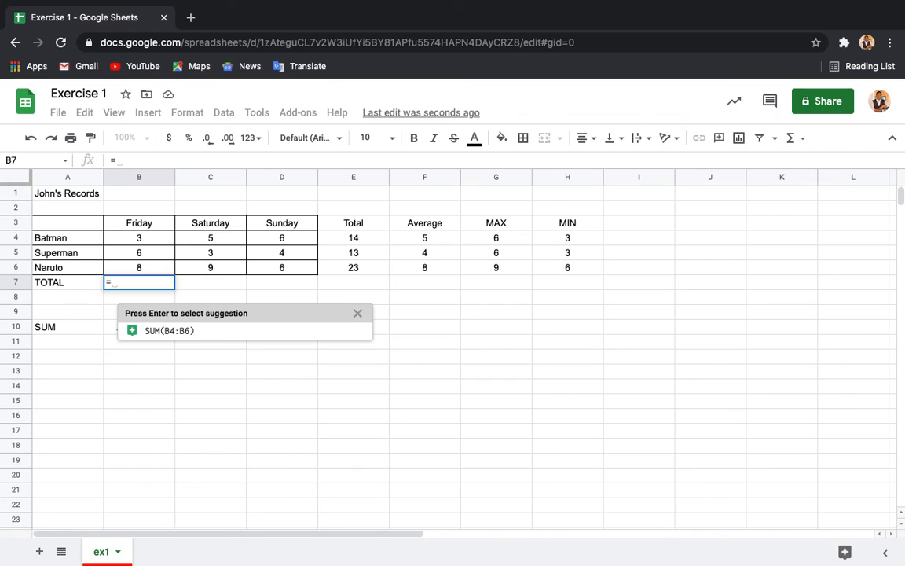
pyautogui.write('sum')
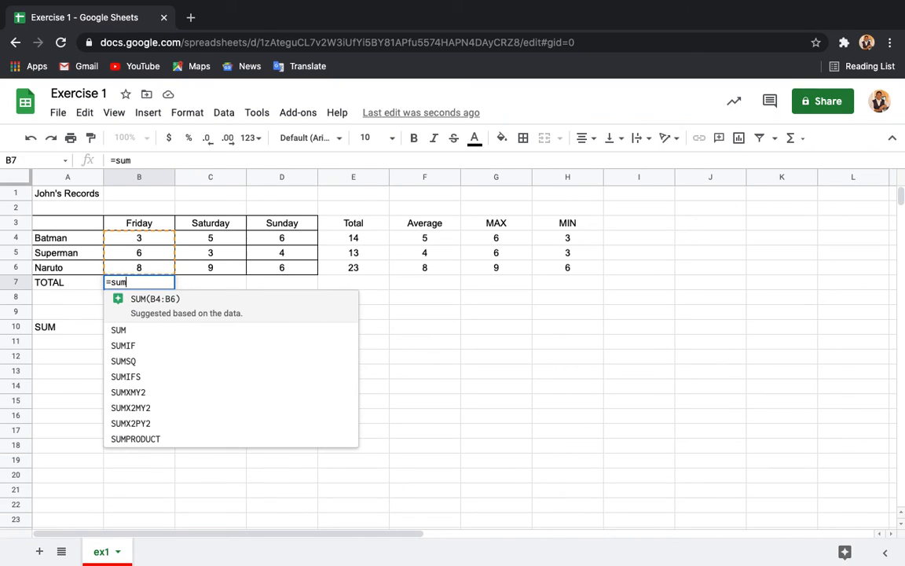
pyautogui.write('(')
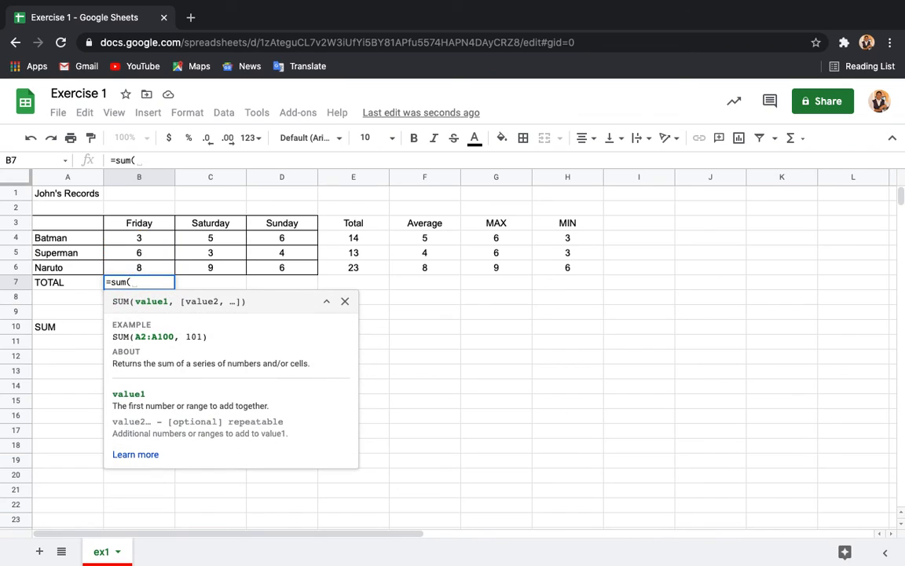
pyautogui.moveTo(141, 237); pyautogui.dragTo(146, 272)
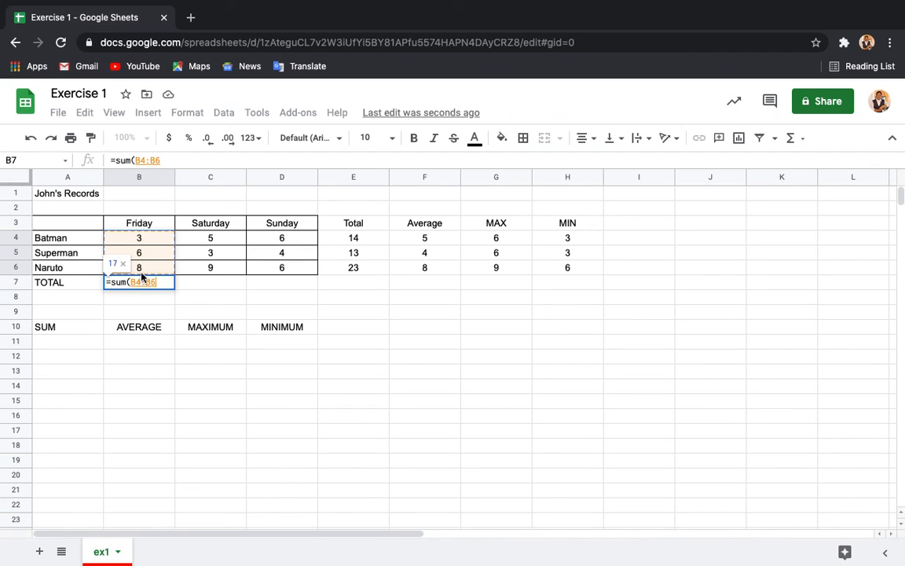
pyautogui.write(')')
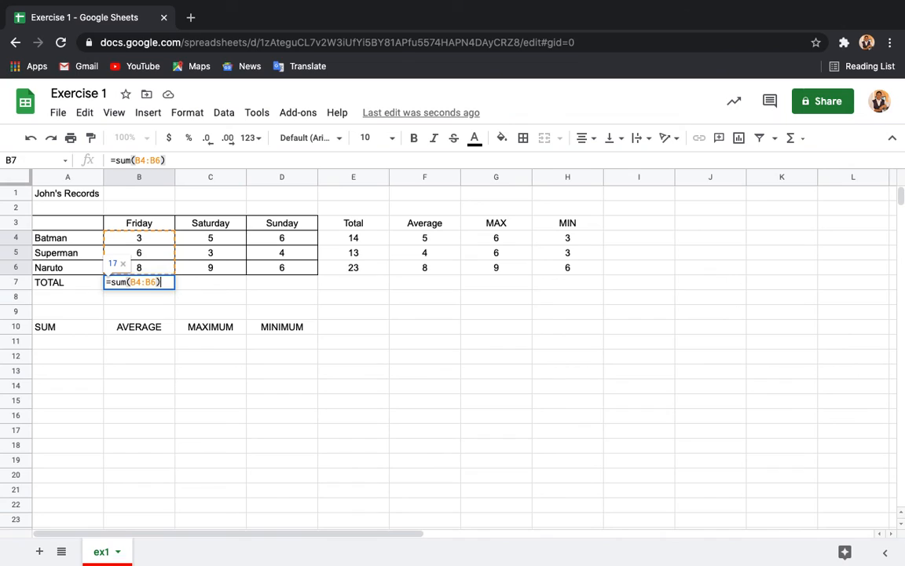
pyautogui.press('Return')
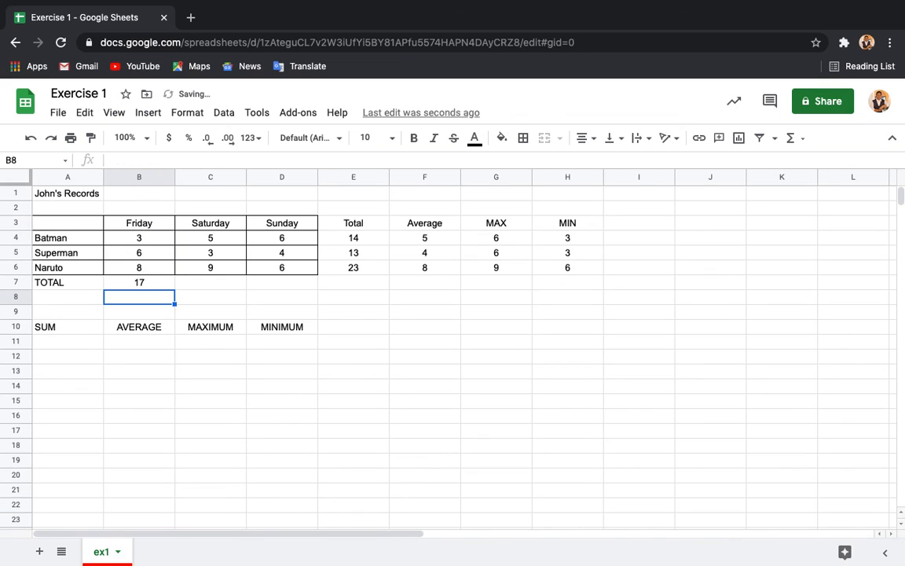
# - Fill the Friday total formula from B7 across to C7 and D7, and check the copied formulas
pyautogui.press('Up')
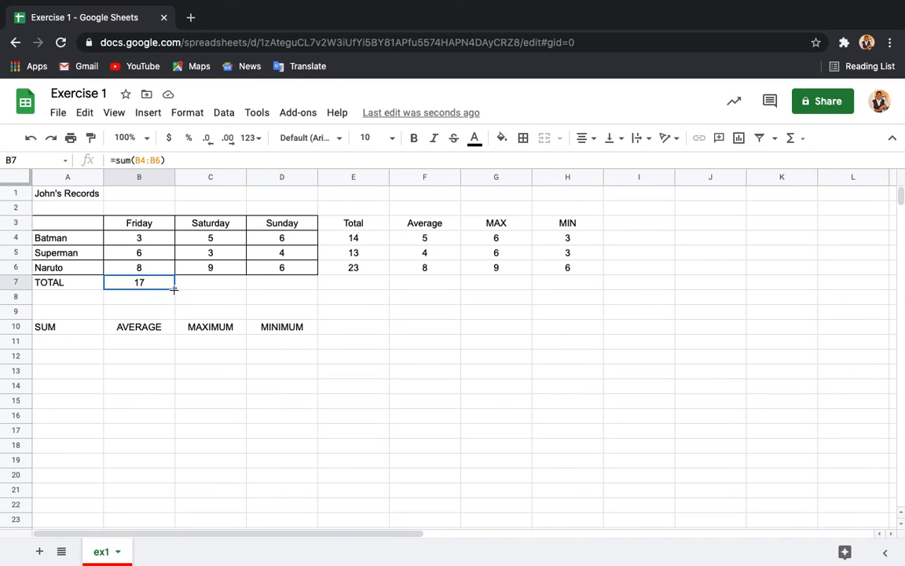
pyautogui.moveTo(174, 289); pyautogui.dragTo(301, 285)
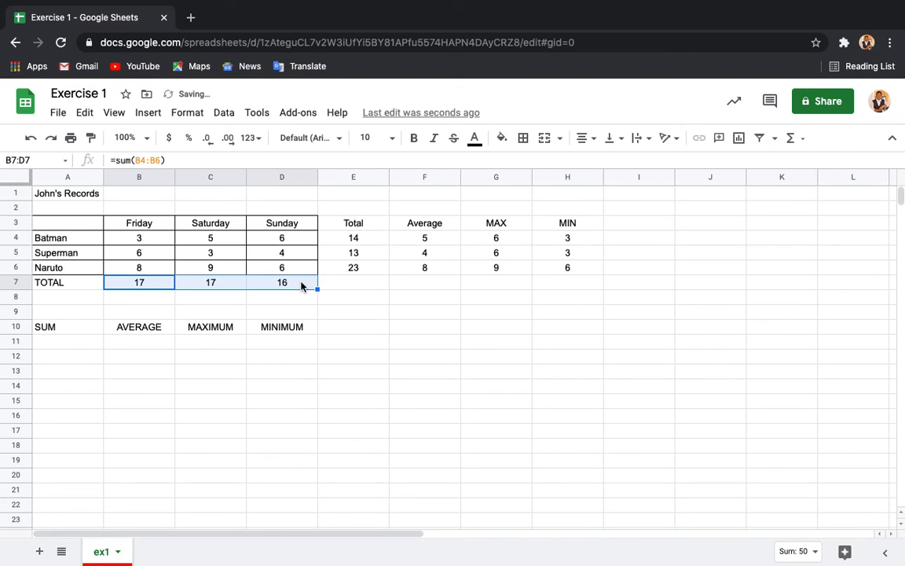
pyautogui.click(219, 283)
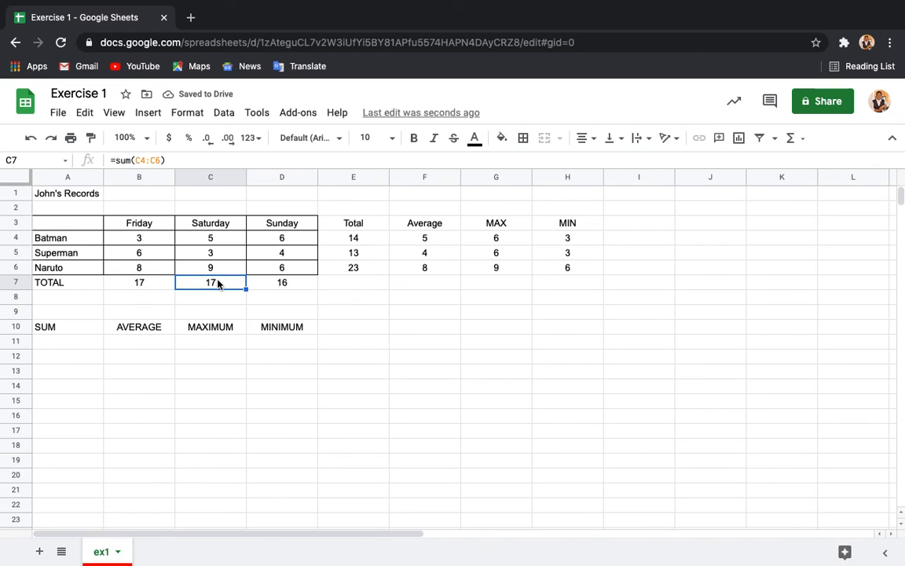
pyautogui.click(280, 284)
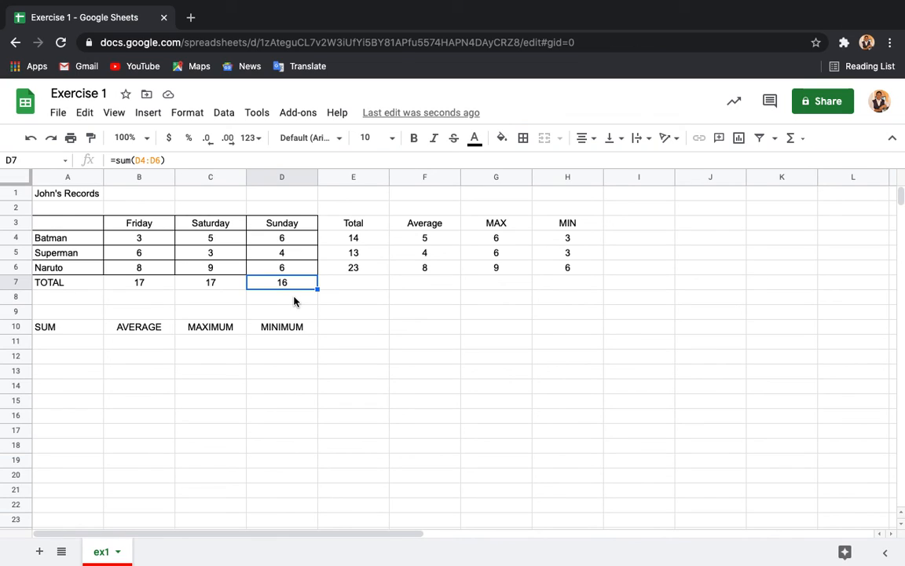
pyautogui.click(71, 297)
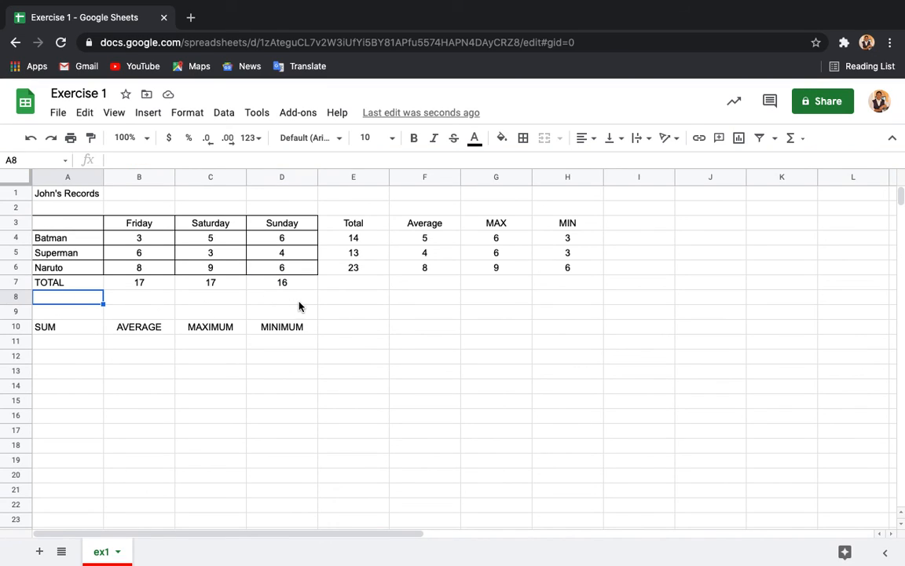
pyautogui.click(328, 299)
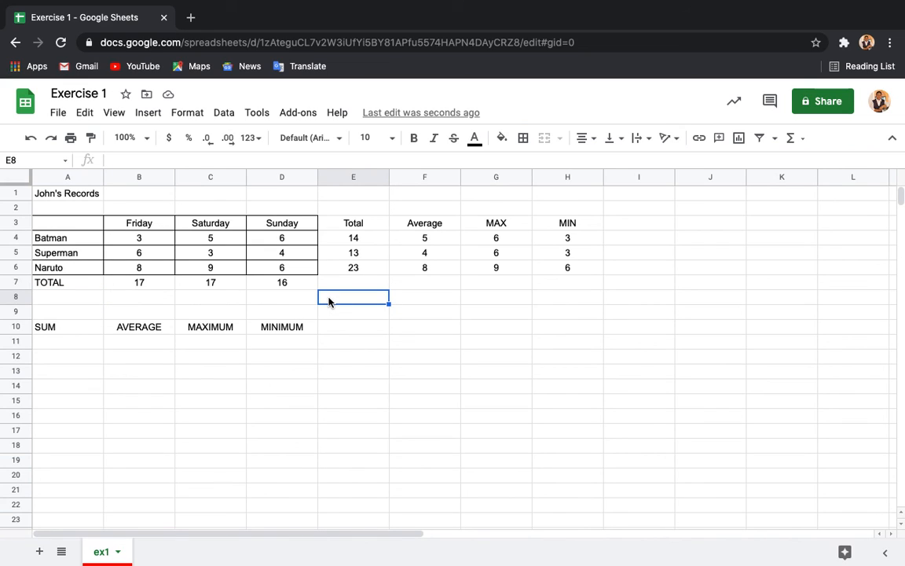